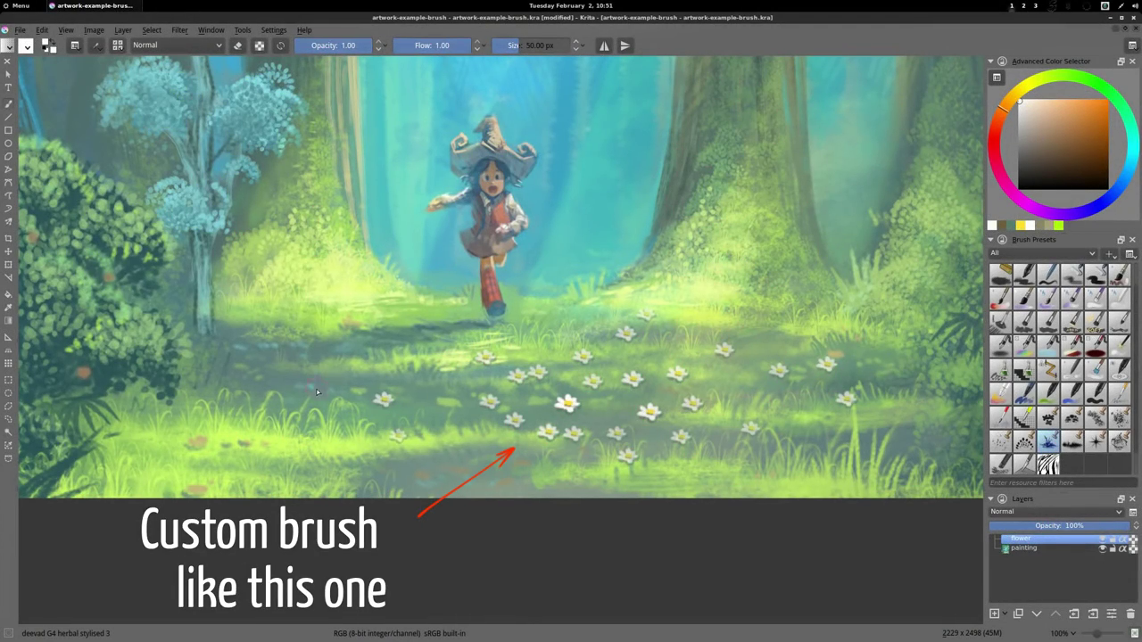
# Step: Stamp seven white daisies across the sunlit meadow grass with the flower brush
pyautogui.click(316, 387)
pyautogui.click(265, 387)
pyautogui.click(281, 354)
pyautogui.click(440, 329)
pyautogui.click(573, 325)
pyautogui.click(443, 475)
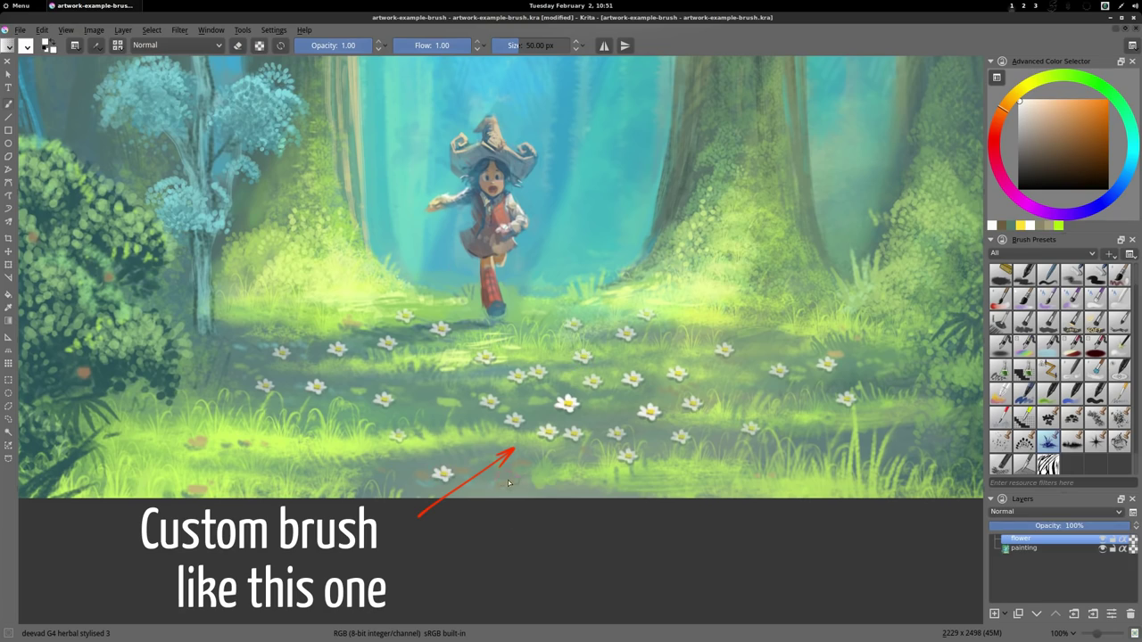
pyautogui.click(507, 479)
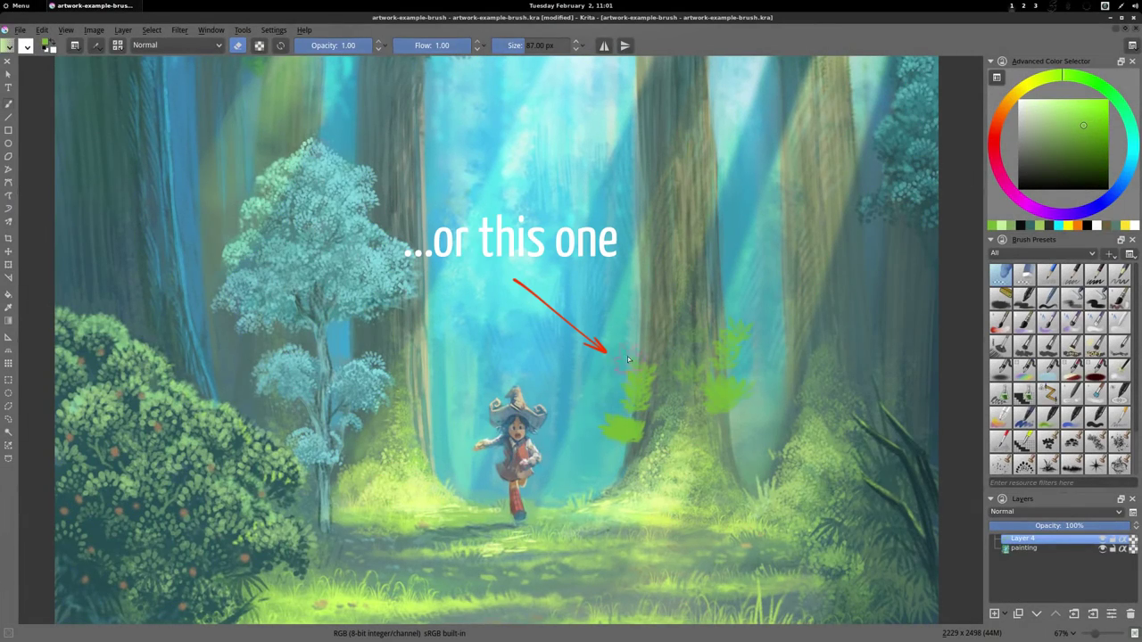
# Step: Sample a light green and paint leaf clusters on two trunks, shifting the colour toward yellow-green
pyautogui.keyDown('ctrl'); pyautogui.click(618, 401); pyautogui.keyUp('ctrl')
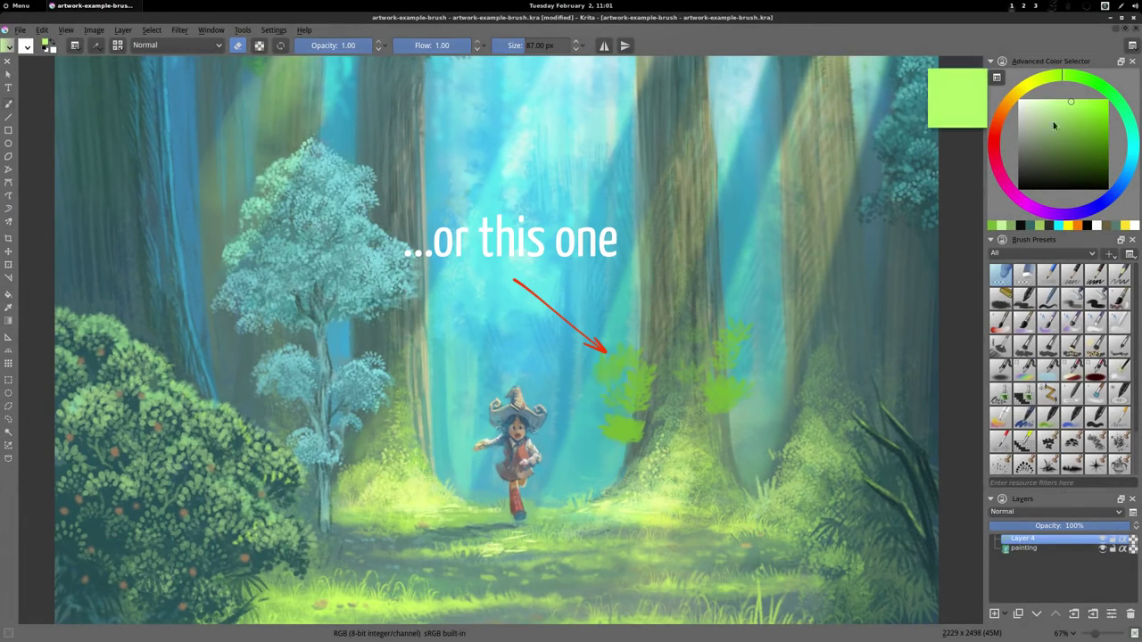
pyautogui.moveTo(612, 384)
pyautogui.mouseDown()
pyautogui.moveTo(616, 361)
pyautogui.moveTo(628, 435)
pyautogui.mouseUp()
pyautogui.moveTo(727, 402)
pyautogui.mouseDown()
pyautogui.moveTo(718, 361)
pyautogui.moveTo(737, 321)
pyautogui.mouseUp()
pyautogui.click(1041, 78)
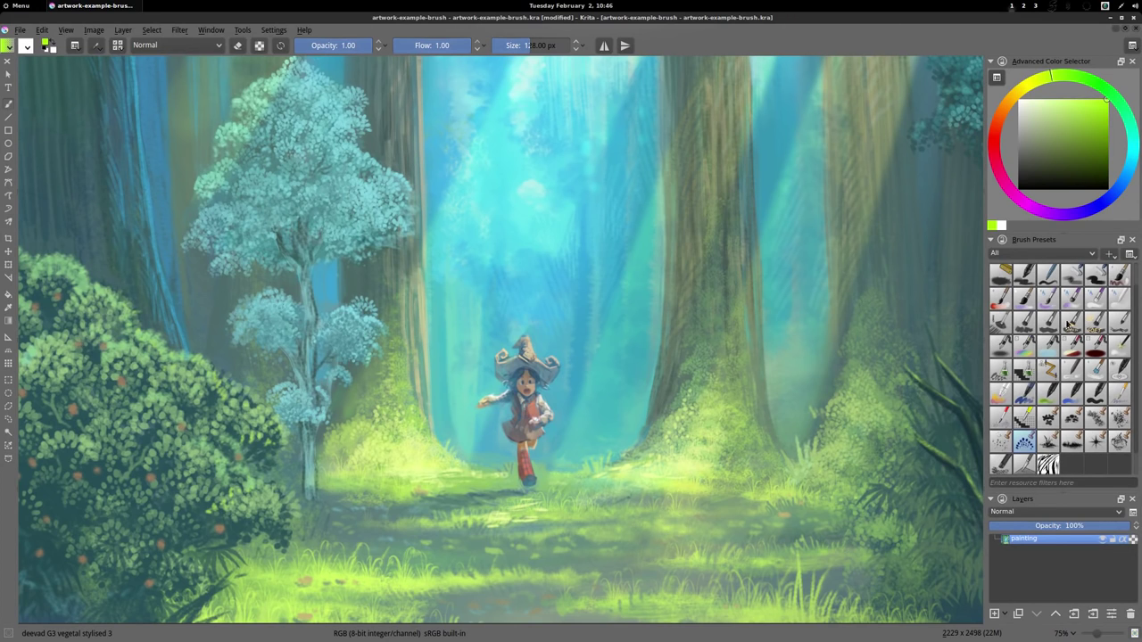
# Step: Choose the deevad E010 detail rigger preset and add Layer 3 above the painting layer
pyautogui.click(1003, 421)
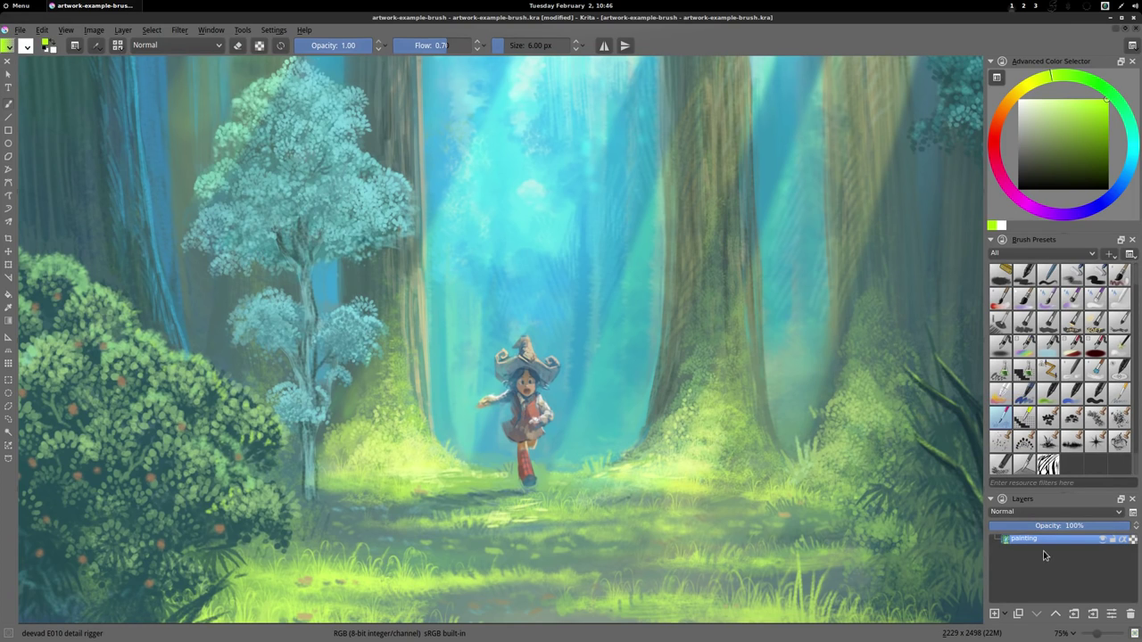
pyautogui.click(996, 613)
# Step: Set full flow and a larger brush size, and try orange, beige and darker tones
pyautogui.press('/')
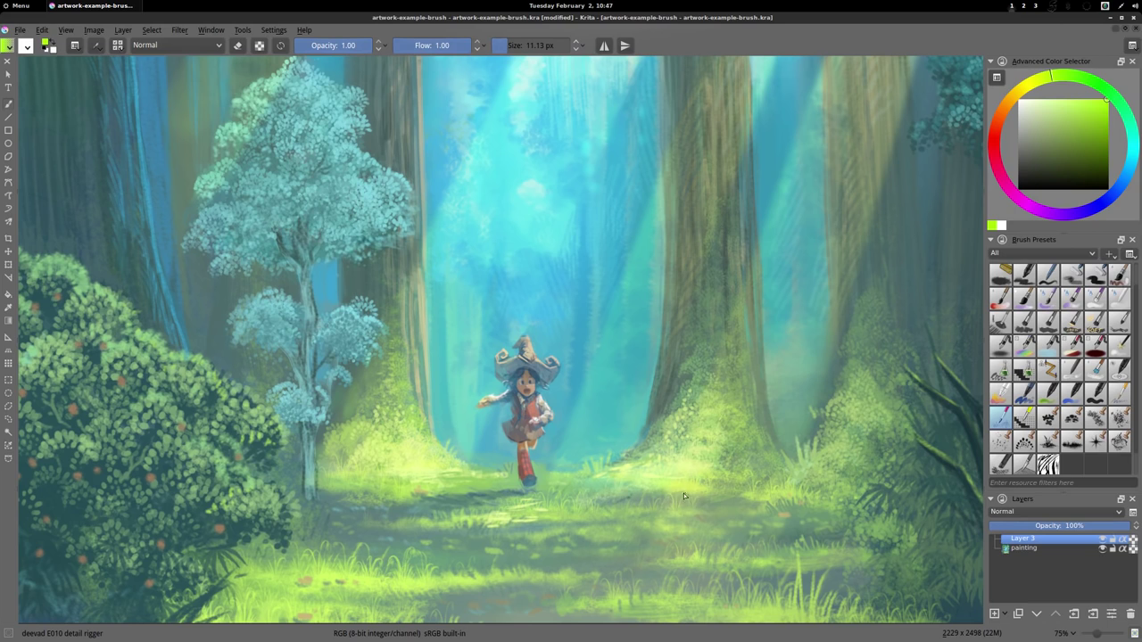
pyautogui.moveTo(1040, 77); pyautogui.dragTo(1018, 88)
pyautogui.click(1039, 123)
pyautogui.moveTo(1038, 125); pyautogui.dragTo(1041, 130)
pyautogui.click(1039, 141)
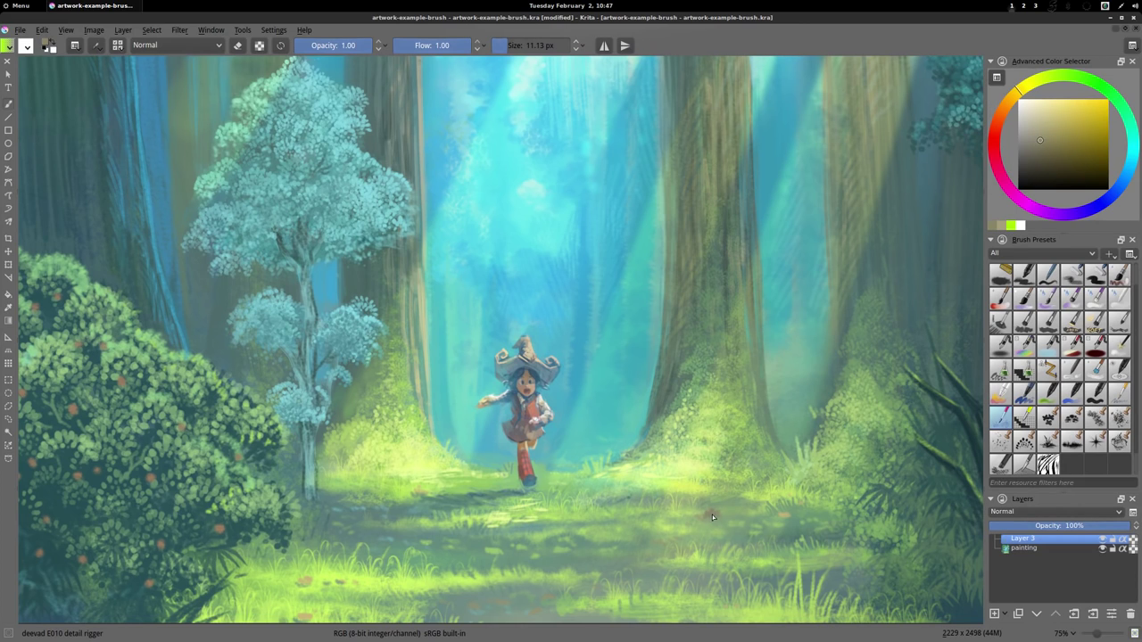
# Step: Dab white flower petals on the grass and add a yellow centre
pyautogui.press('x')
pyautogui.press('[')
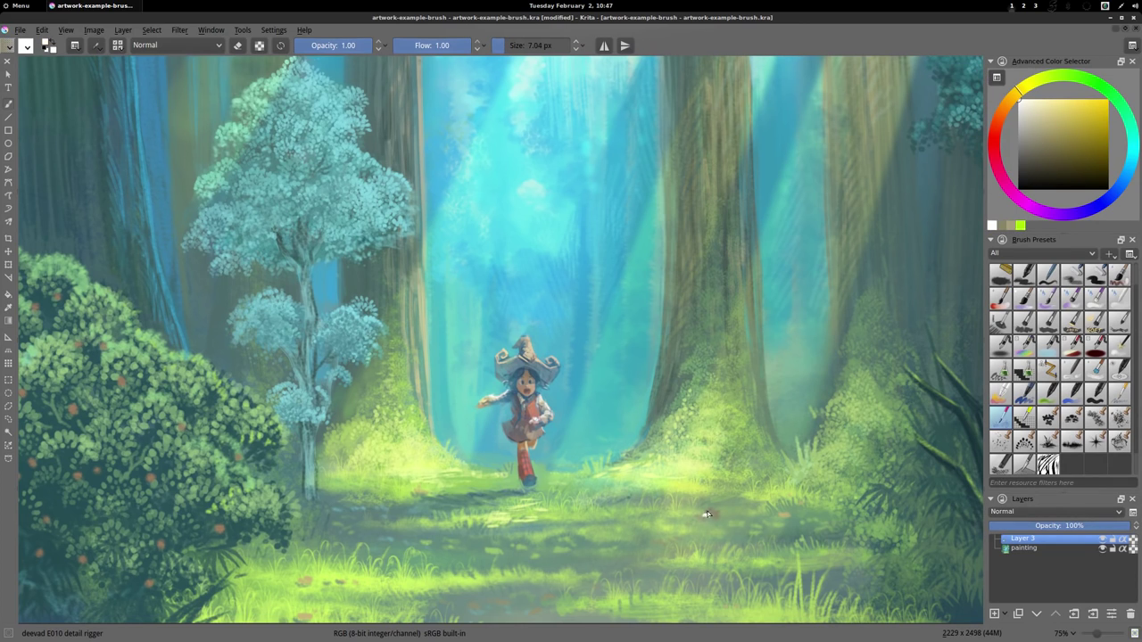
pyautogui.click(707, 514)
pyautogui.click(1091, 99)
pyautogui.click(713, 514)
# Step: Shade the flower with a sampled dark green and dull brown, then return to near-white
pyautogui.keyDown('ctrl'); pyautogui.click(794, 532); pyautogui.keyUp('ctrl')
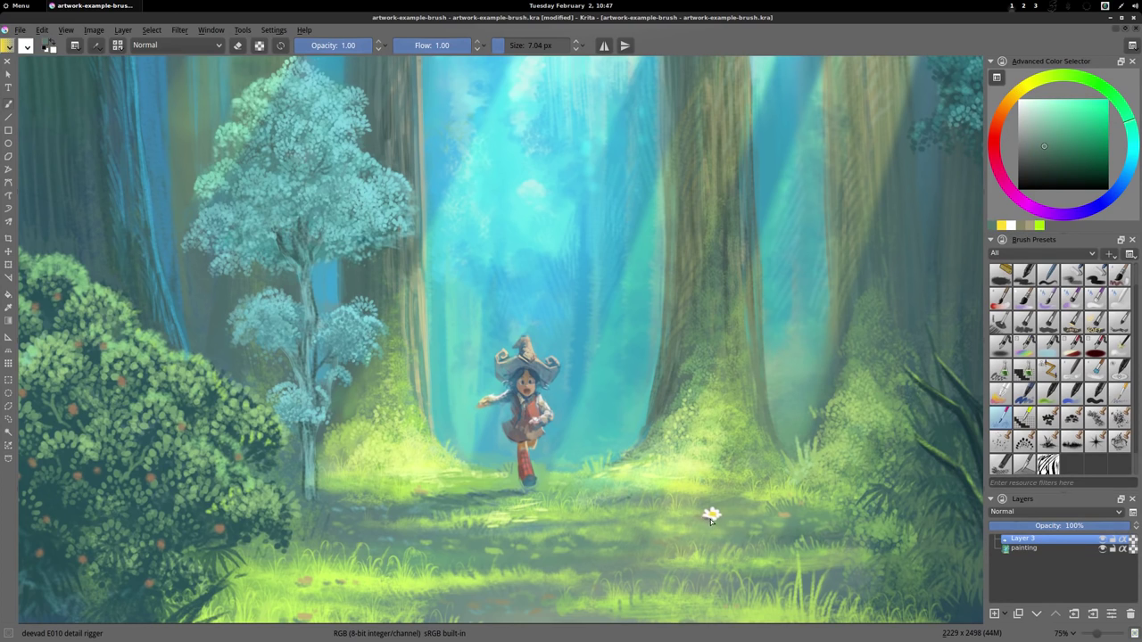
pyautogui.keyDown('ctrl'); pyautogui.click(707, 488); pyautogui.keyUp('ctrl')
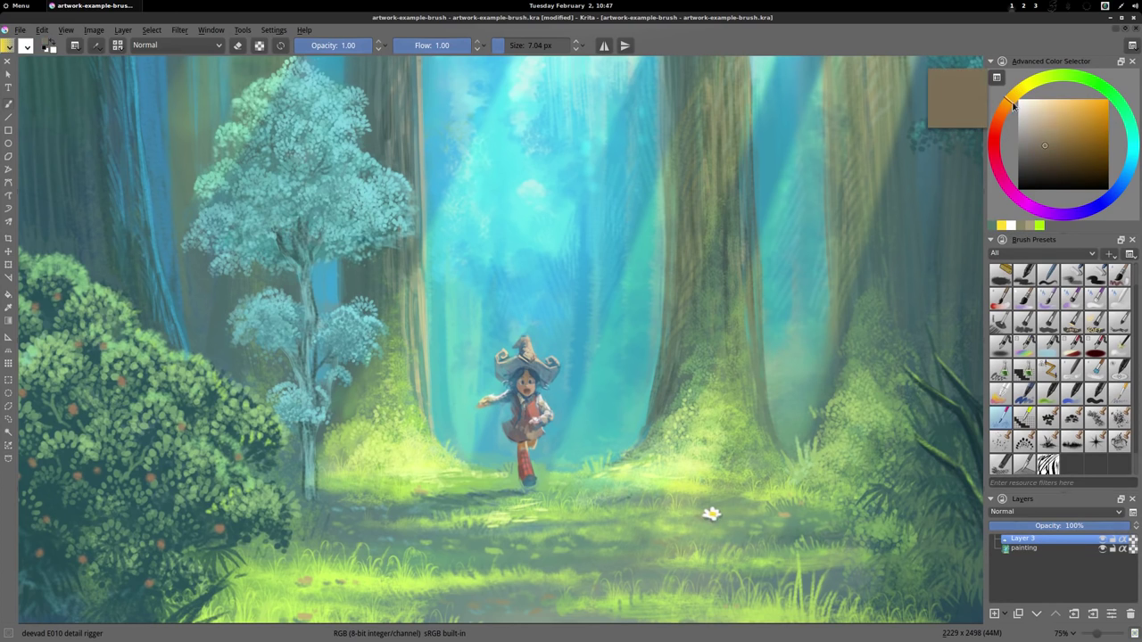
pyautogui.click(711, 514)
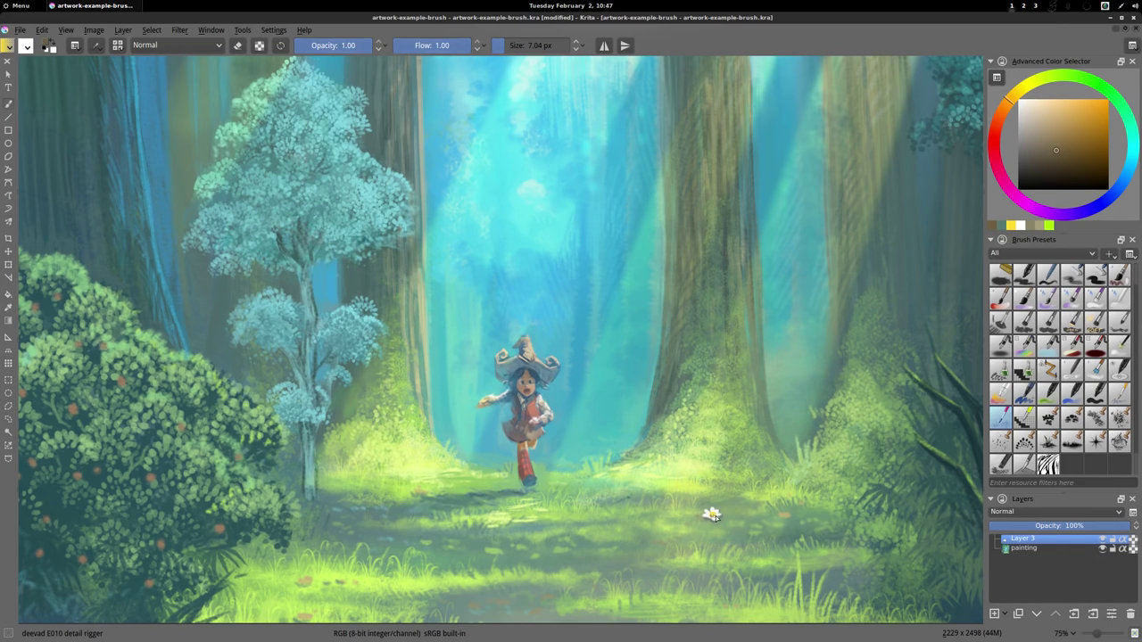
pyautogui.keyDown('ctrl'); pyautogui.click(711, 515); pyautogui.keyUp('ctrl')
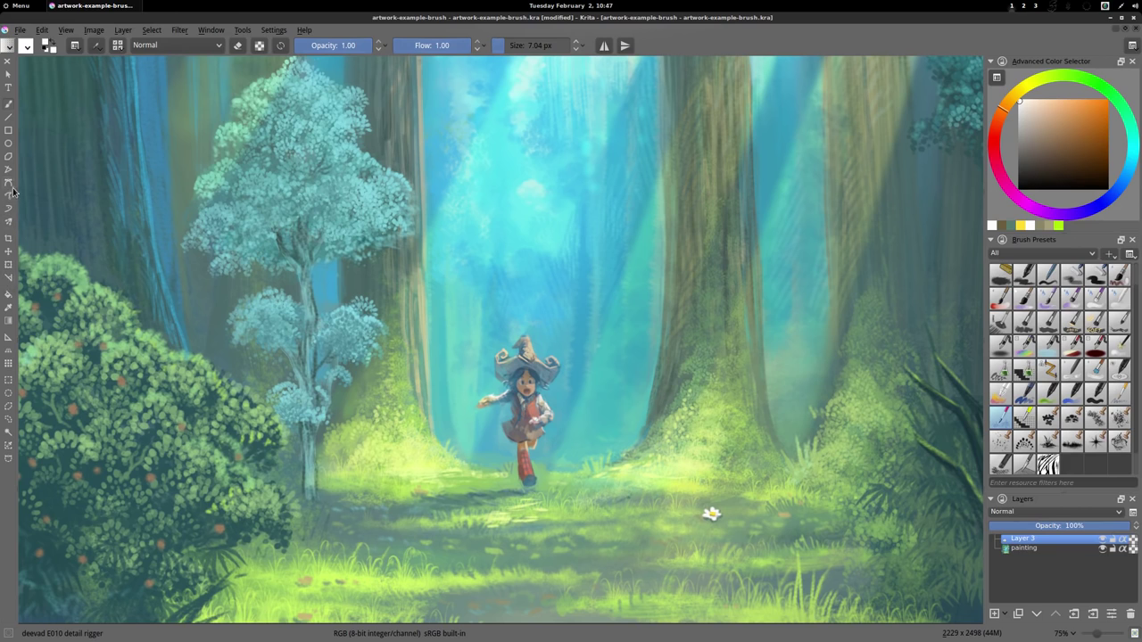
# Step: Drag the flower down-left, rename Layer 3 to 'flower', and pick deevad G4 herbal stylised 3
pyautogui.click(9, 254)
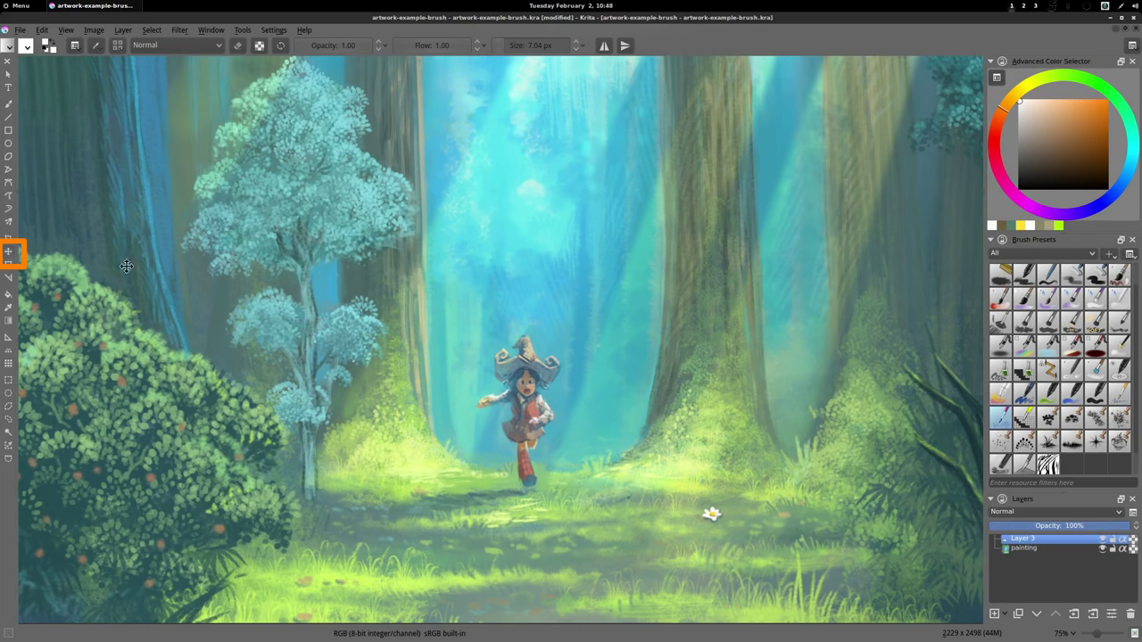
pyautogui.moveTo(704, 520); pyautogui.dragTo(647, 559)
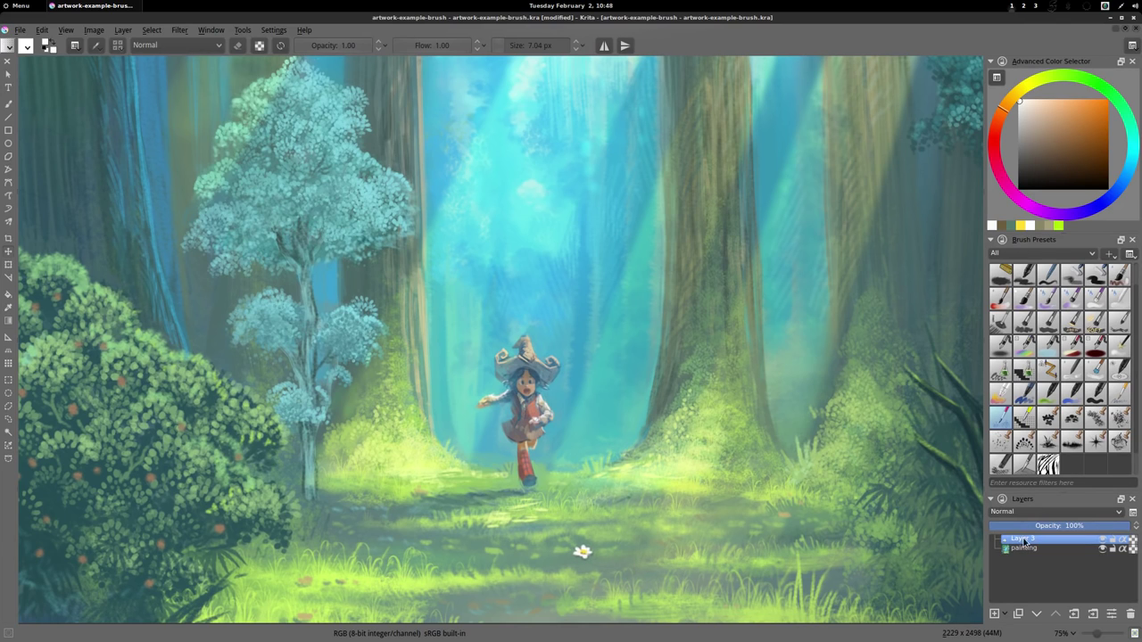
pyautogui.moveTo(1024, 551)
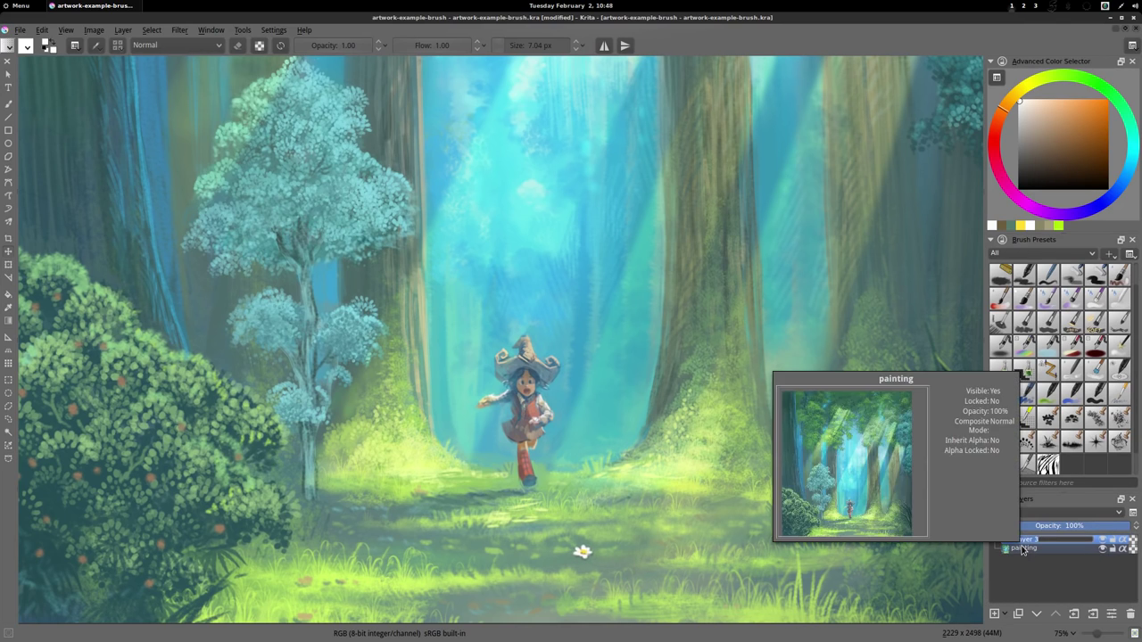
pyautogui.write('flower')
pyautogui.press('Return')
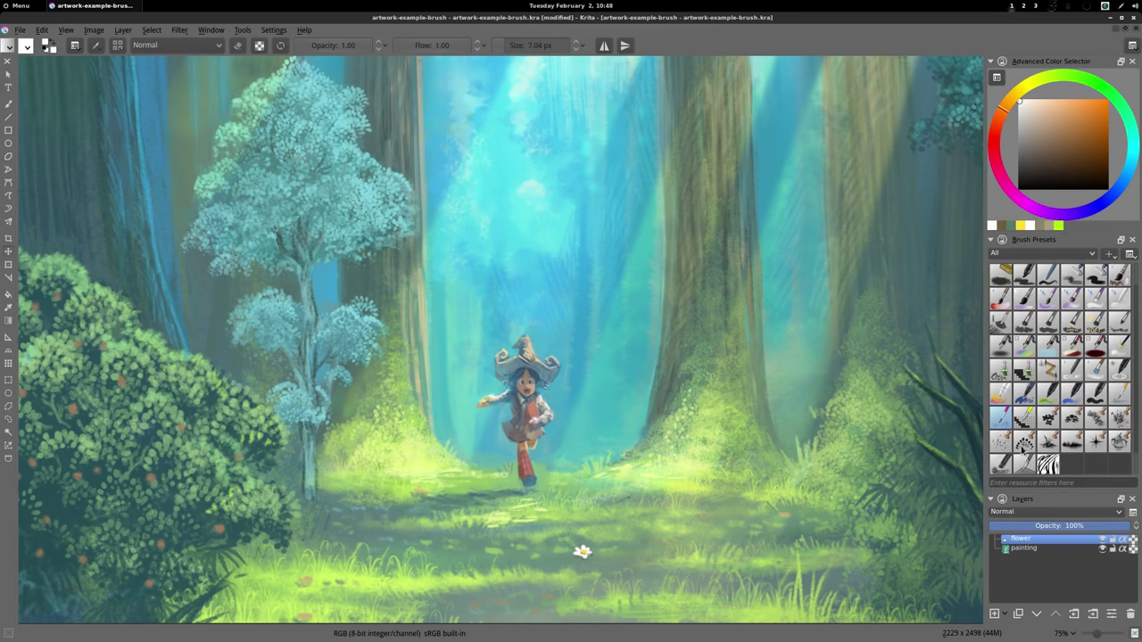
pyautogui.click(1051, 446)
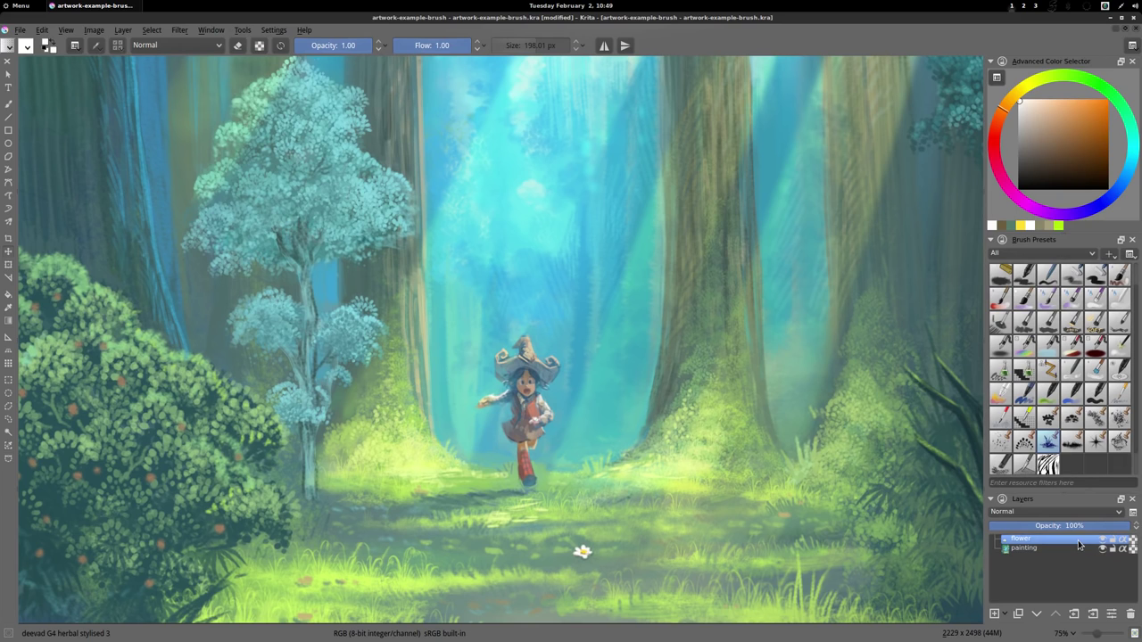
# Step: Isolate the flower layer and zoom in to centre the daisy on the transparent canvas
pyautogui.rightClick(1030, 542)
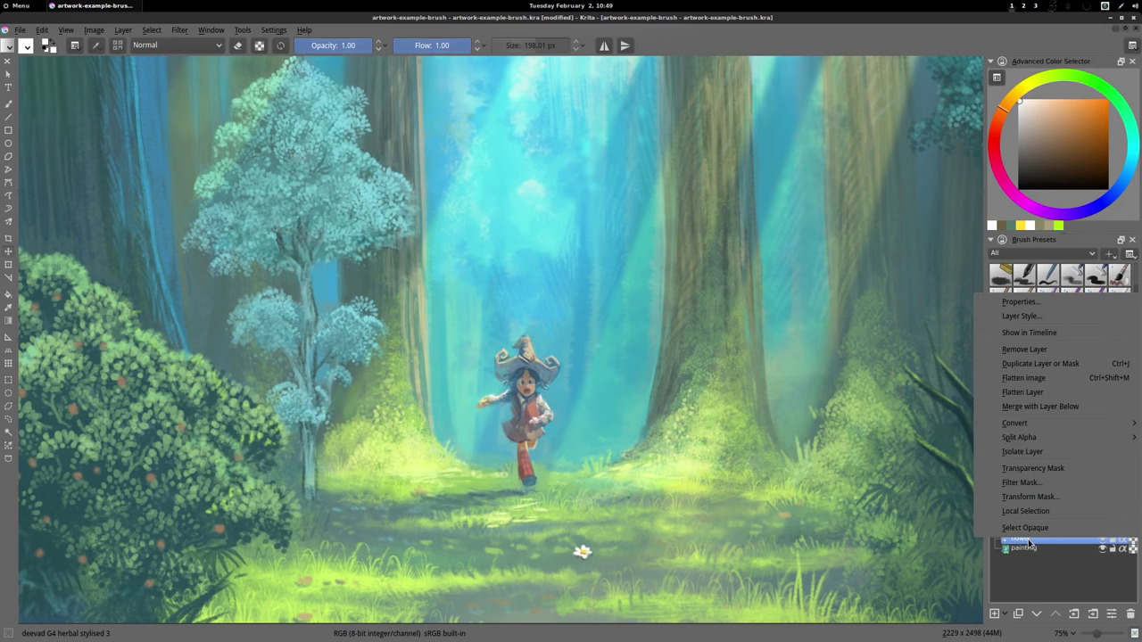
pyautogui.click(1046, 454)
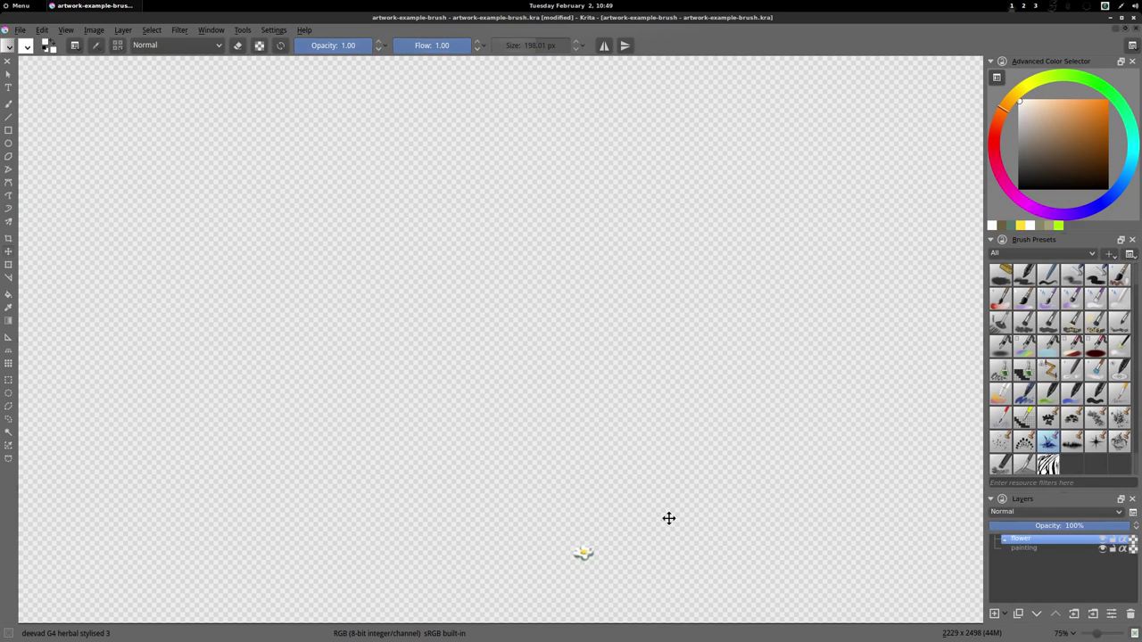
pyautogui.scroll(2, 589, 553)
pyautogui.moveTo(594, 561); pyautogui.dragTo(569, 396)
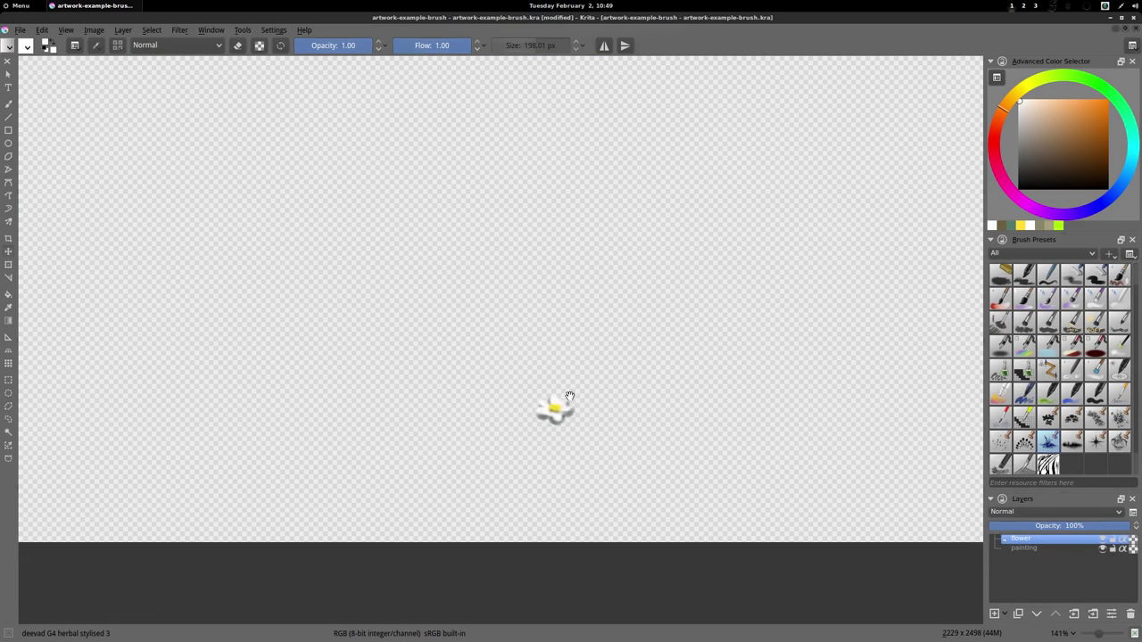
pyautogui.scroll(2, 568, 398)
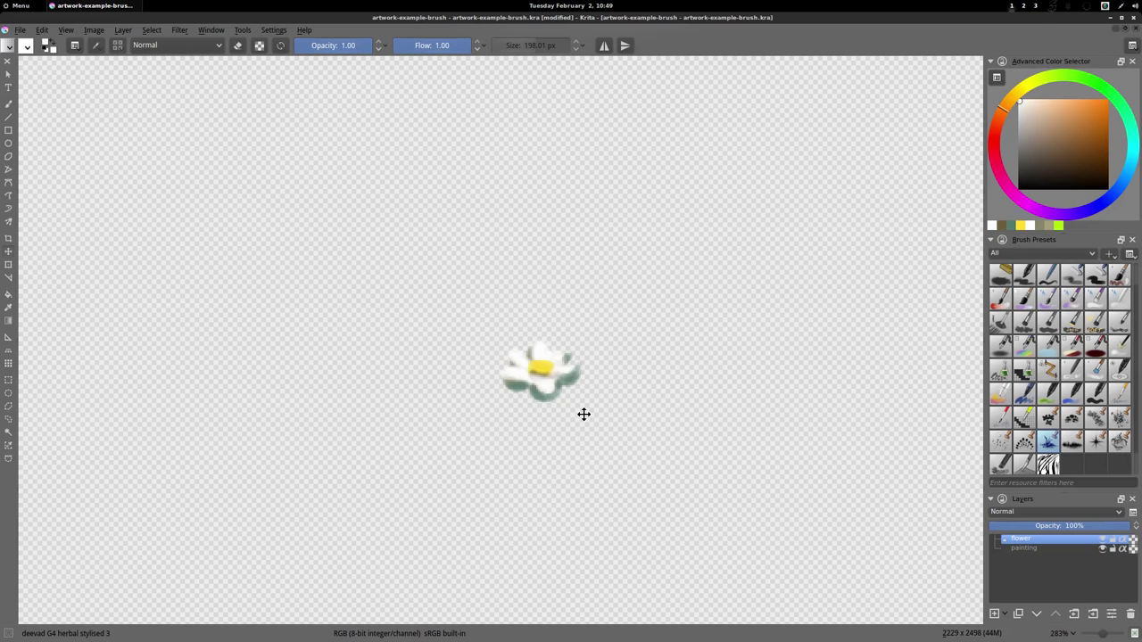
pyautogui.click(8, 382)
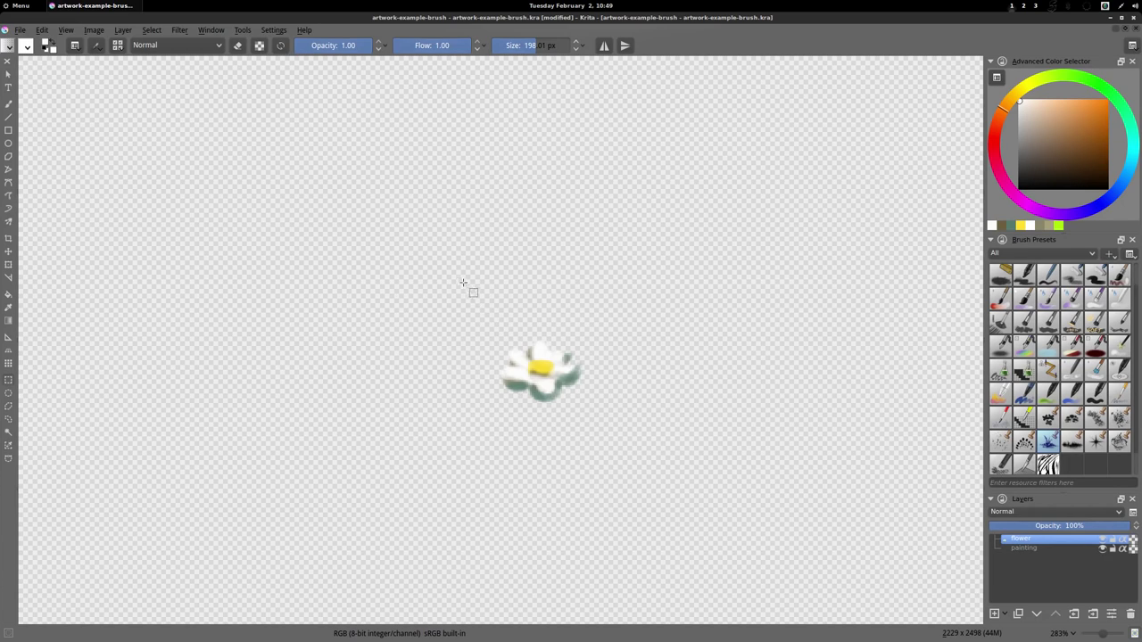
# Step: Draw and reposition a rectangular selection tightly framing the isolated daisy
pyautogui.moveTo(465, 292)
pyautogui.mouseDown()
pyautogui.moveTo(622, 440)
pyautogui.moveTo(622, 427)
pyautogui.moveTo(614, 444)
pyautogui.moveTo(627, 453)
pyautogui.moveTo(618, 442)
pyautogui.moveTo(612, 451)
pyautogui.moveTo(622, 457)
pyautogui.moveTo(549, 362)
pyautogui.moveTo(660, 454)
pyautogui.moveTo(479, 305)
pyautogui.moveTo(589, 403)
pyautogui.mouseUp()
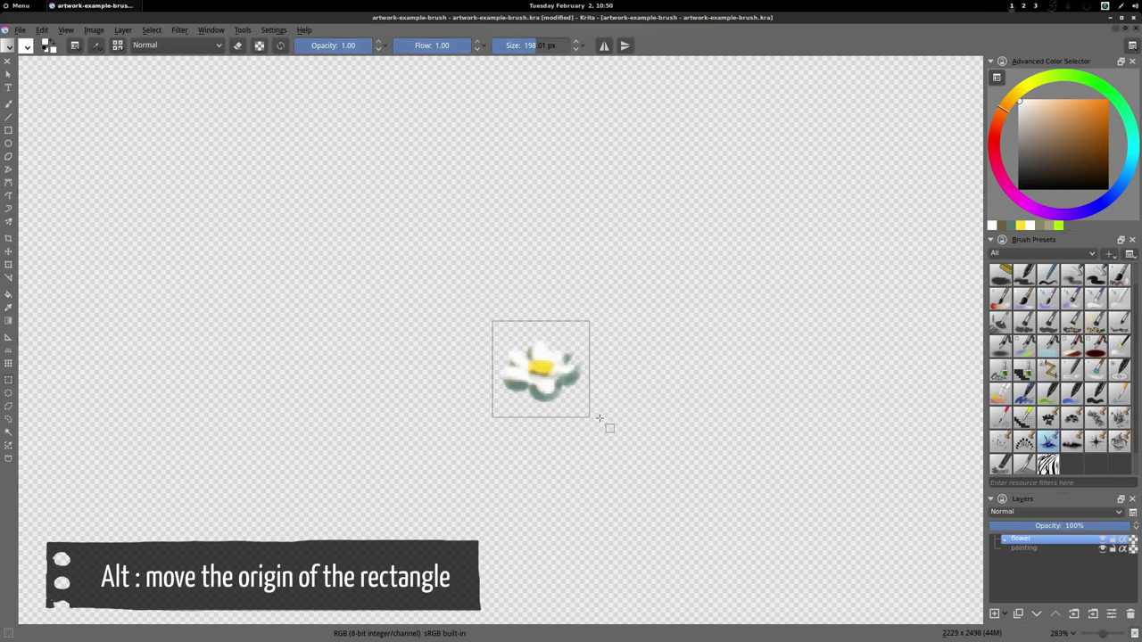
pyautogui.moveTo(596, 418); pyautogui.dragTo(590, 420)
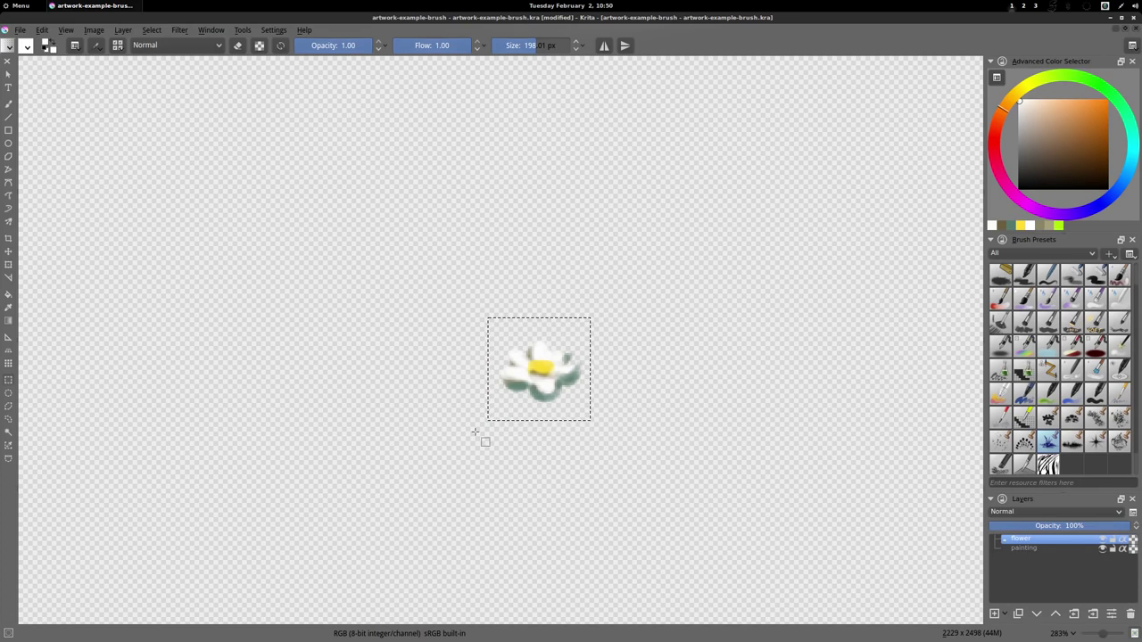
pyautogui.moveTo(589, 396); pyautogui.dragTo(575, 324)
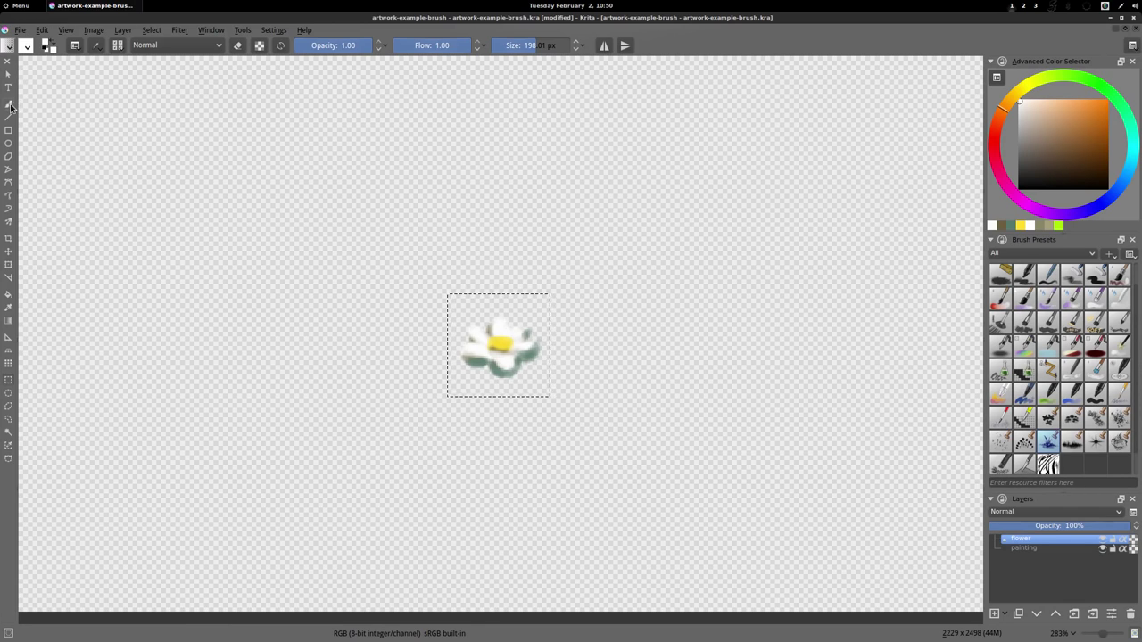
# Step: Open the brush editor for deevad G4 herbal stylised 3 at its Brush Tip options
pyautogui.click(98, 46)
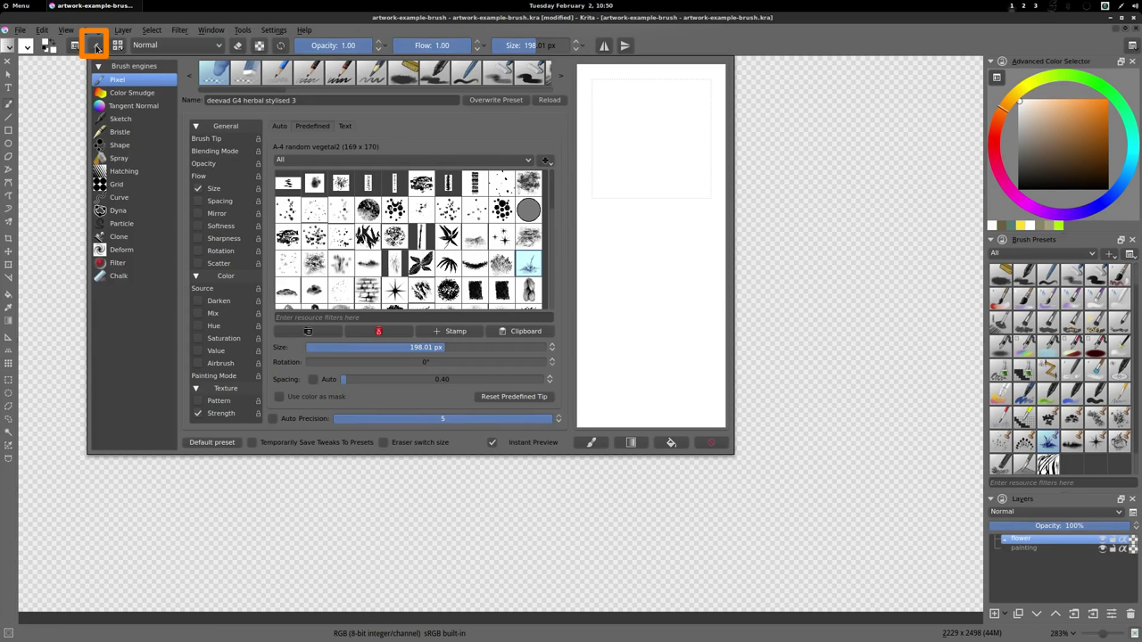
pyautogui.click(96, 46)
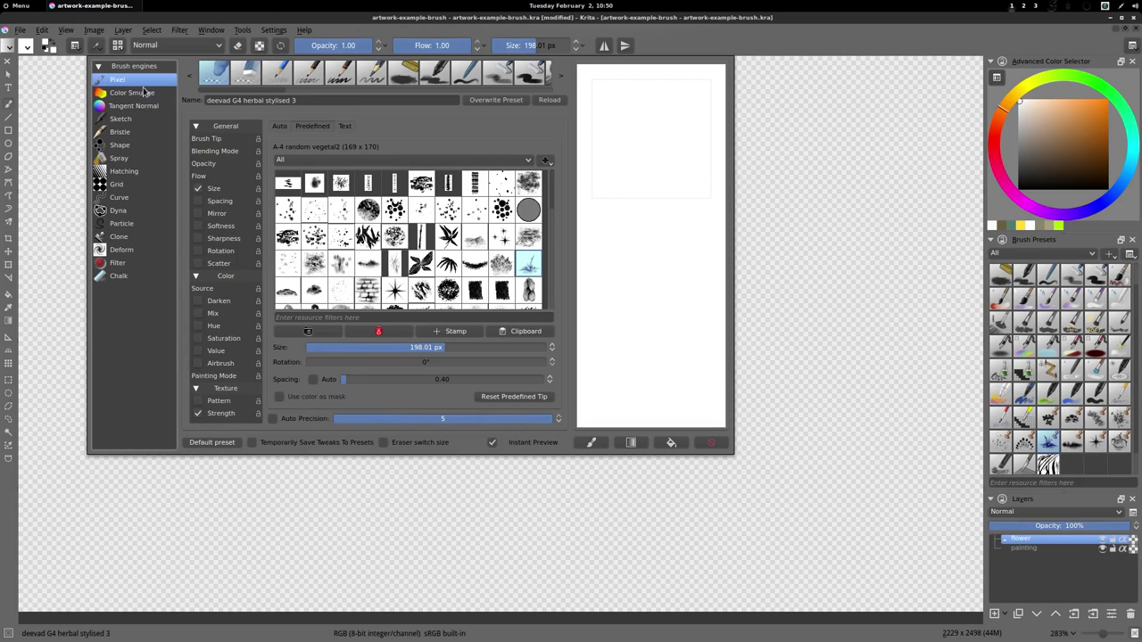
pyautogui.click(221, 143)
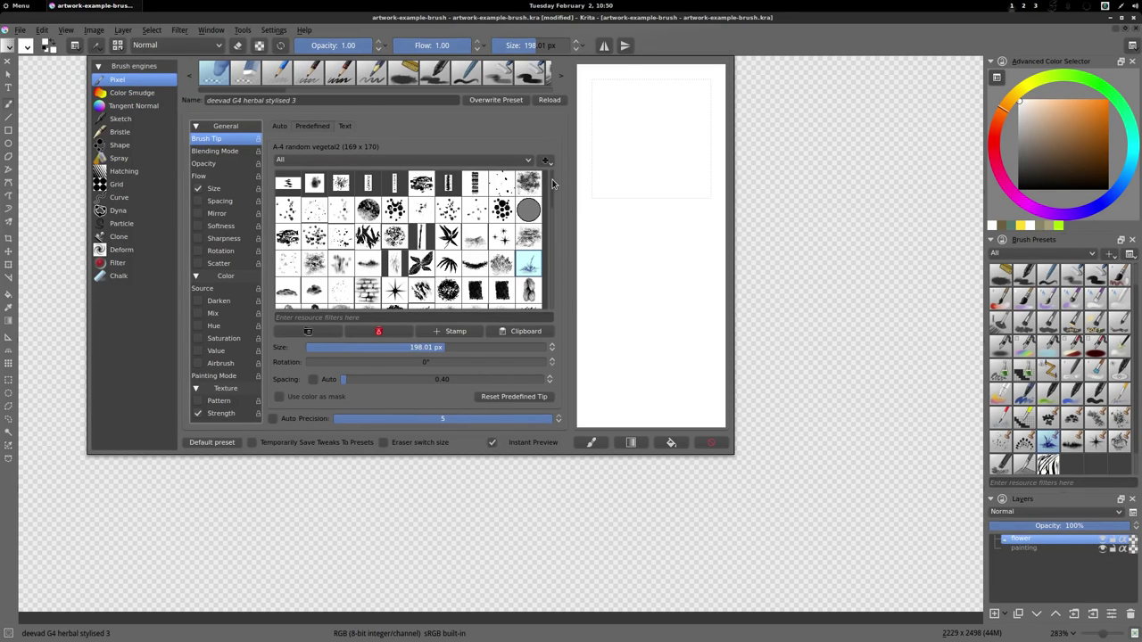
# Step: Create a stamp brush tip from the selected daisy and name it 'flower'
pyautogui.click(457, 333)
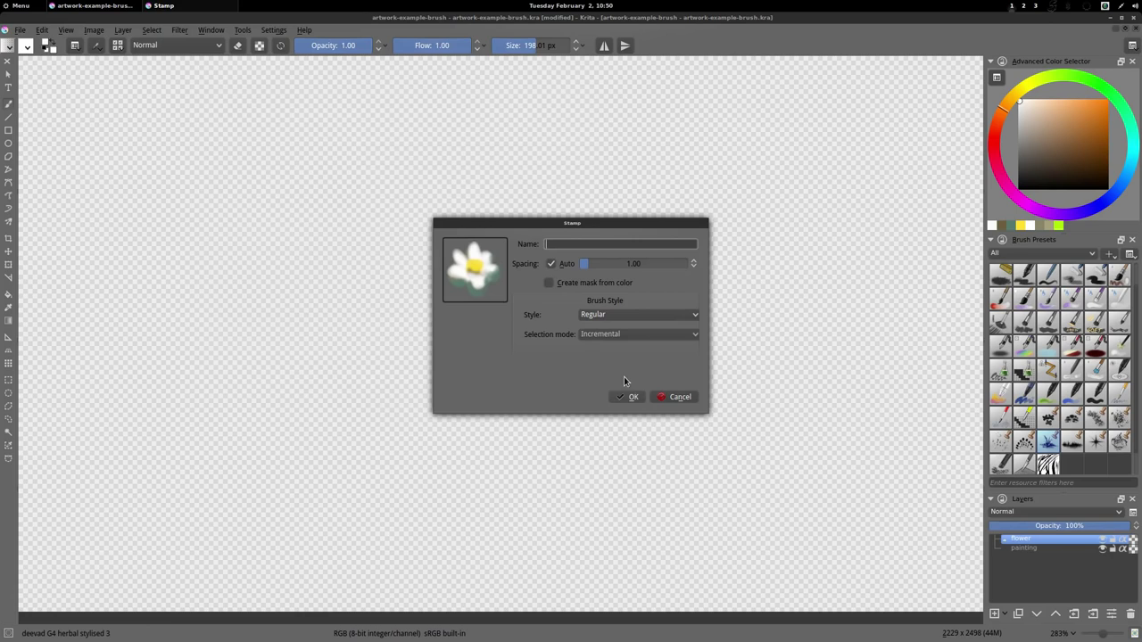
pyautogui.moveTo(559, 226); pyautogui.dragTo(716, 191)
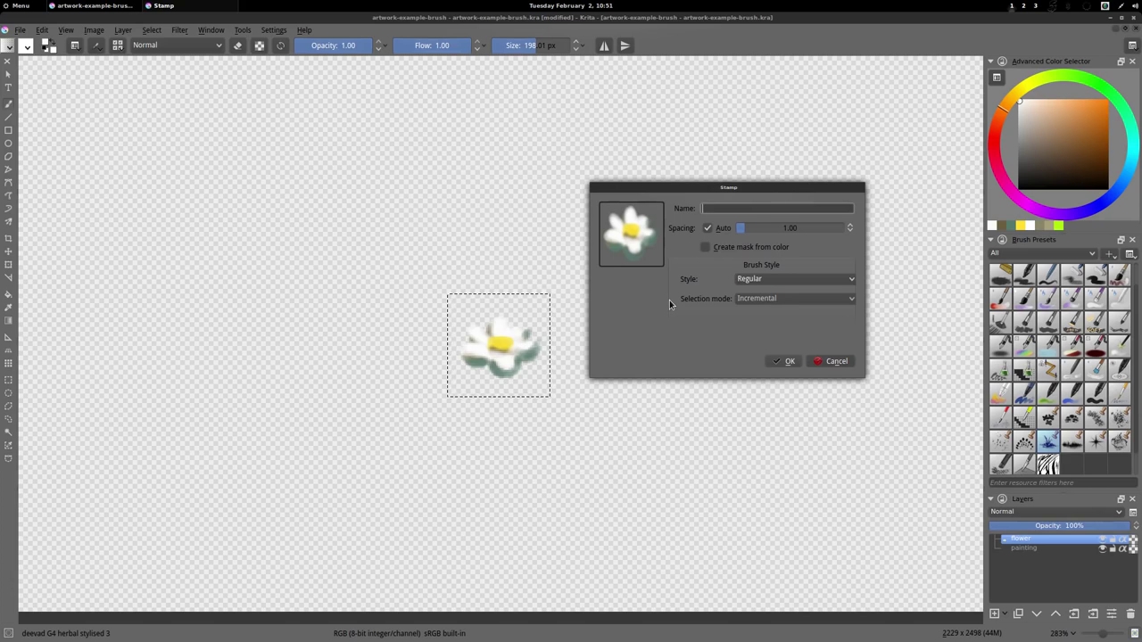
pyautogui.write('flower')
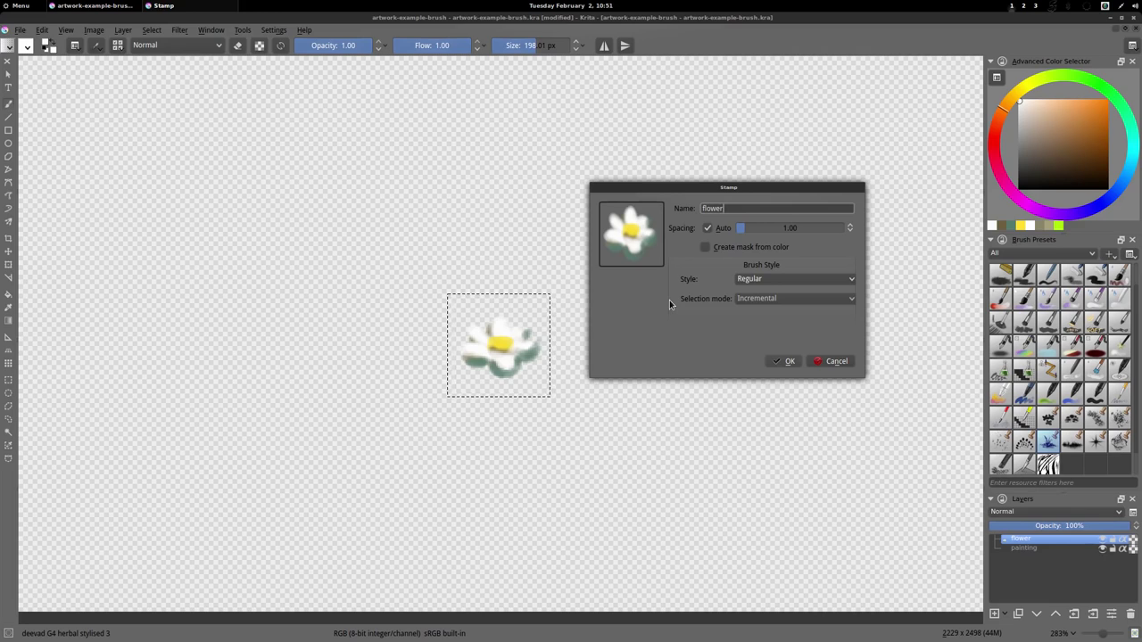
pyautogui.click(784, 362)
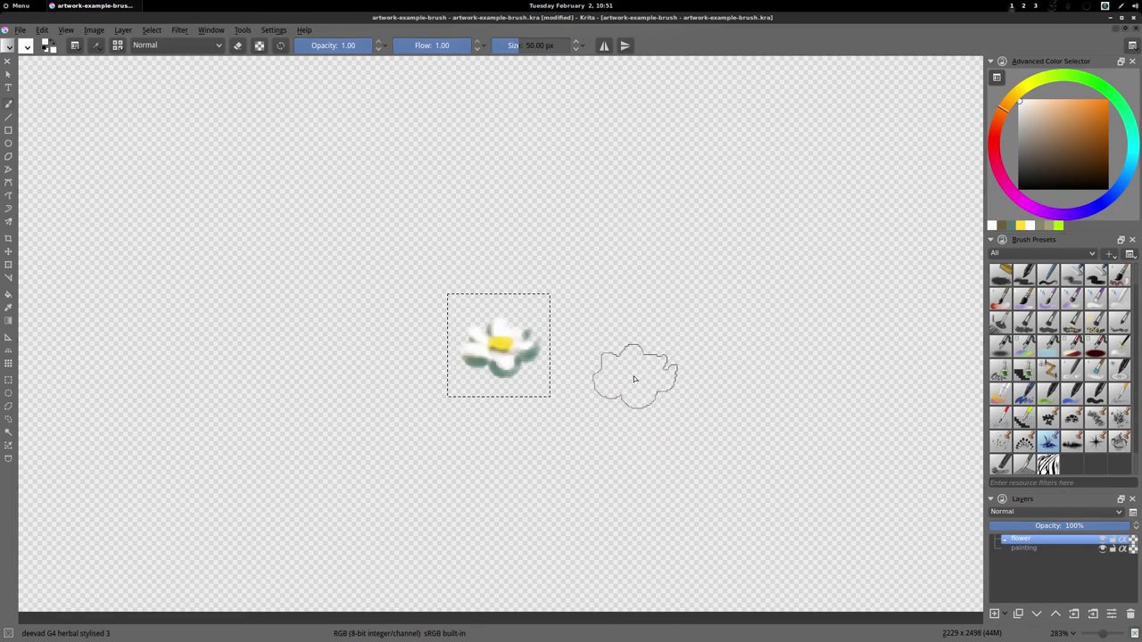
# Step: Deselect and stamp the first six daisies across the flower layer
pyautogui.click(141, 31)
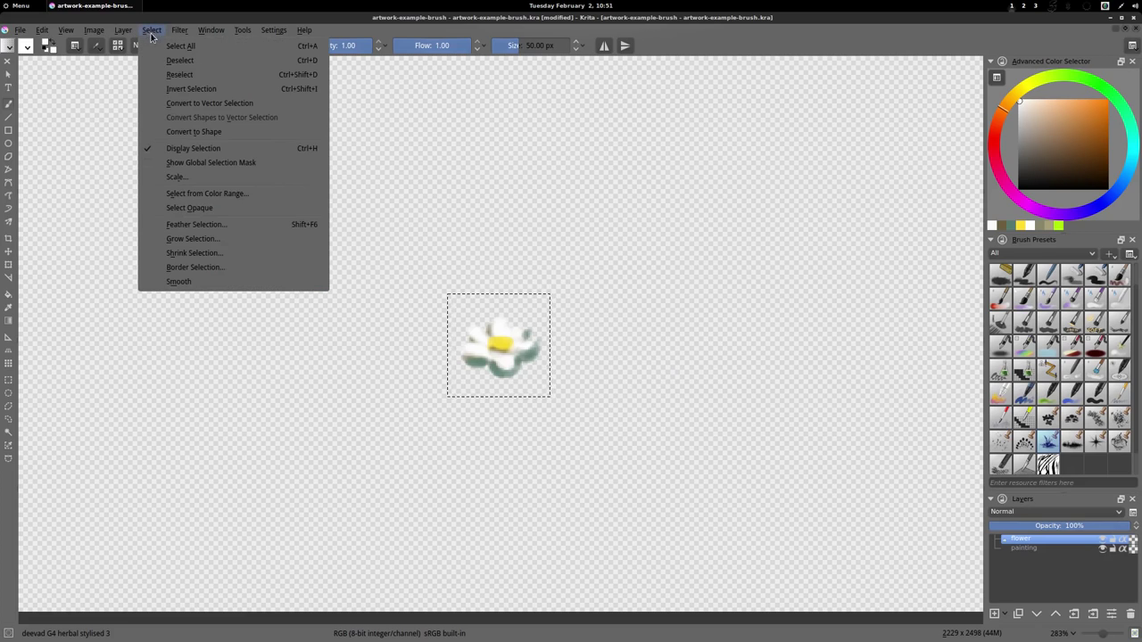
pyautogui.click(156, 58)
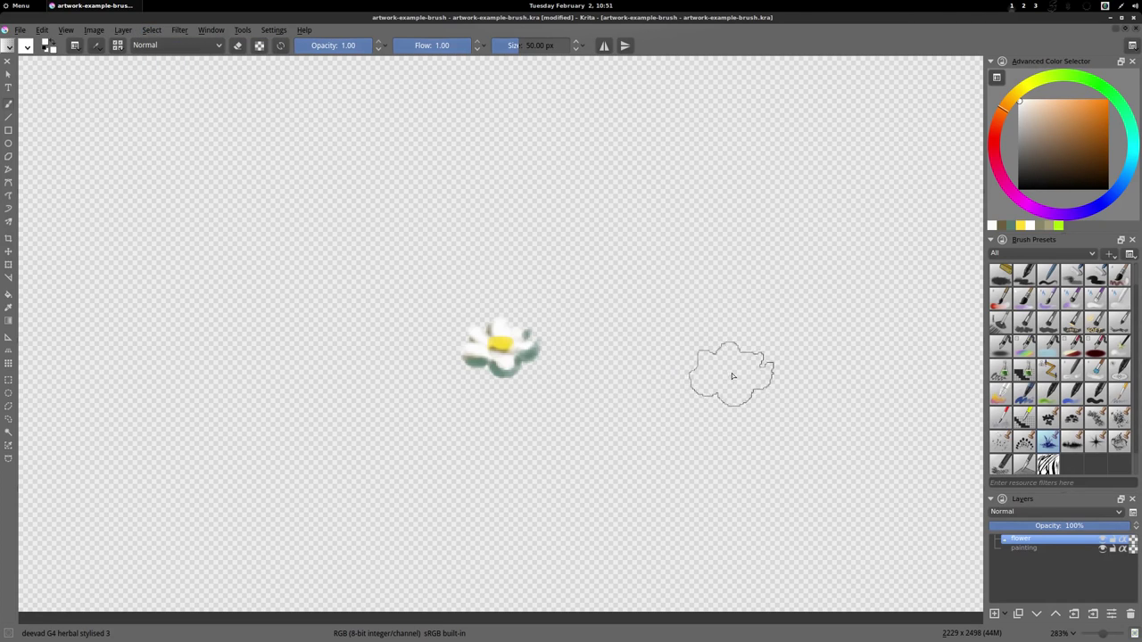
pyautogui.click(734, 372)
pyautogui.click(684, 276)
pyautogui.click(571, 283)
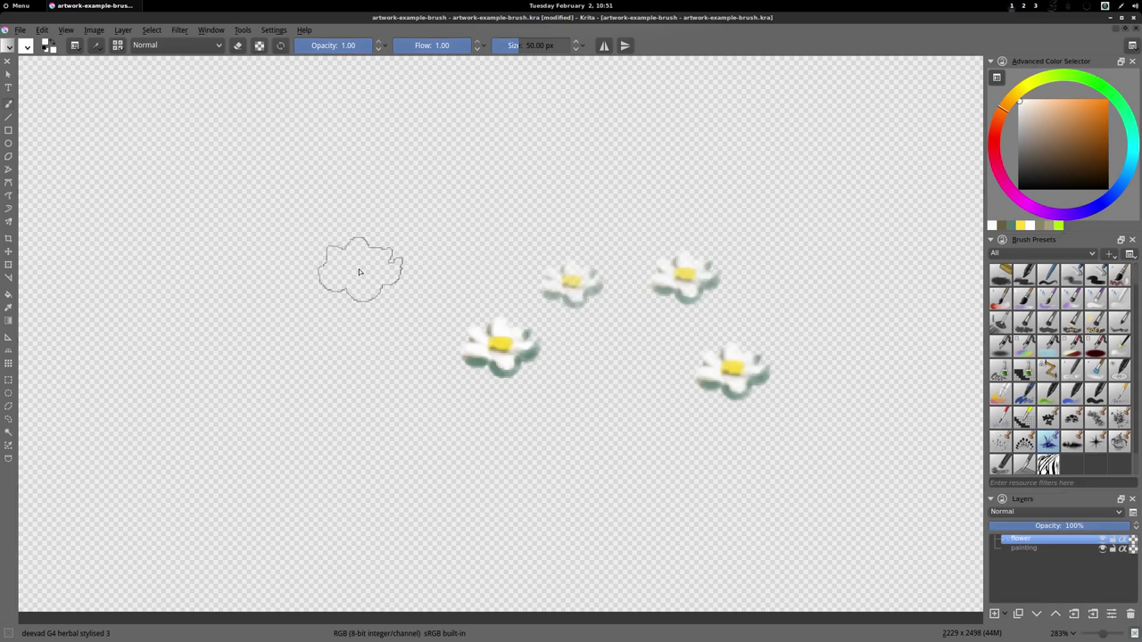
pyautogui.click(359, 266)
pyautogui.click(281, 339)
pyautogui.click(350, 391)
# Step: Stamp ten more daisies along the lower edge, right side and top of the cluster
pyautogui.click(444, 423)
pyautogui.click(516, 430)
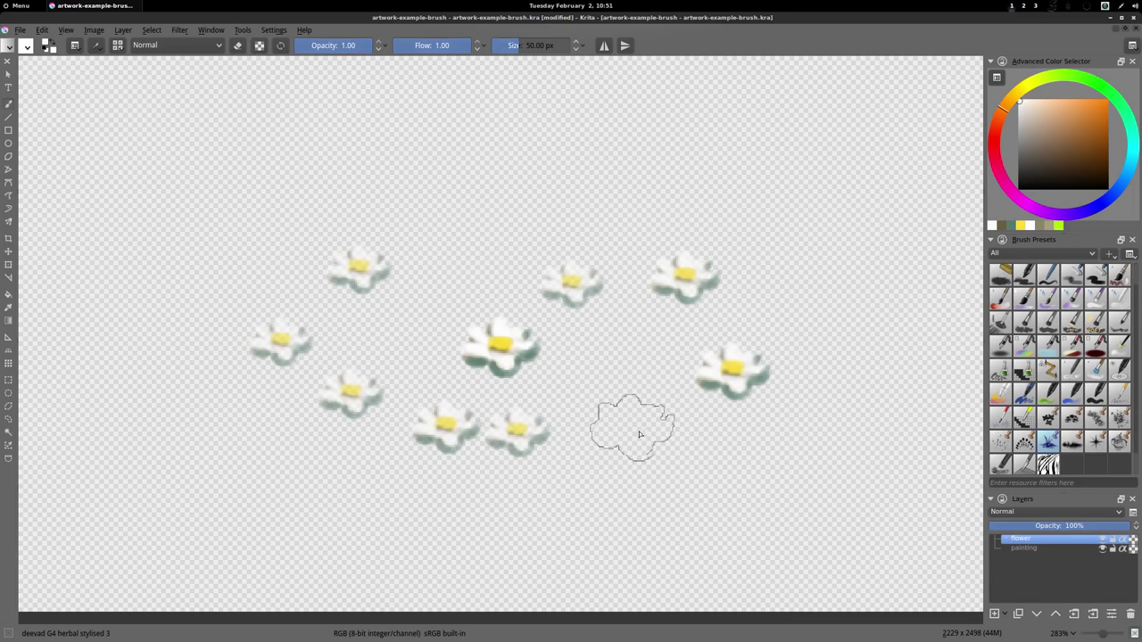
pyautogui.click(639, 430)
pyautogui.click(671, 492)
pyautogui.click(820, 438)
pyautogui.click(852, 345)
pyautogui.click(808, 262)
pyautogui.click(544, 213)
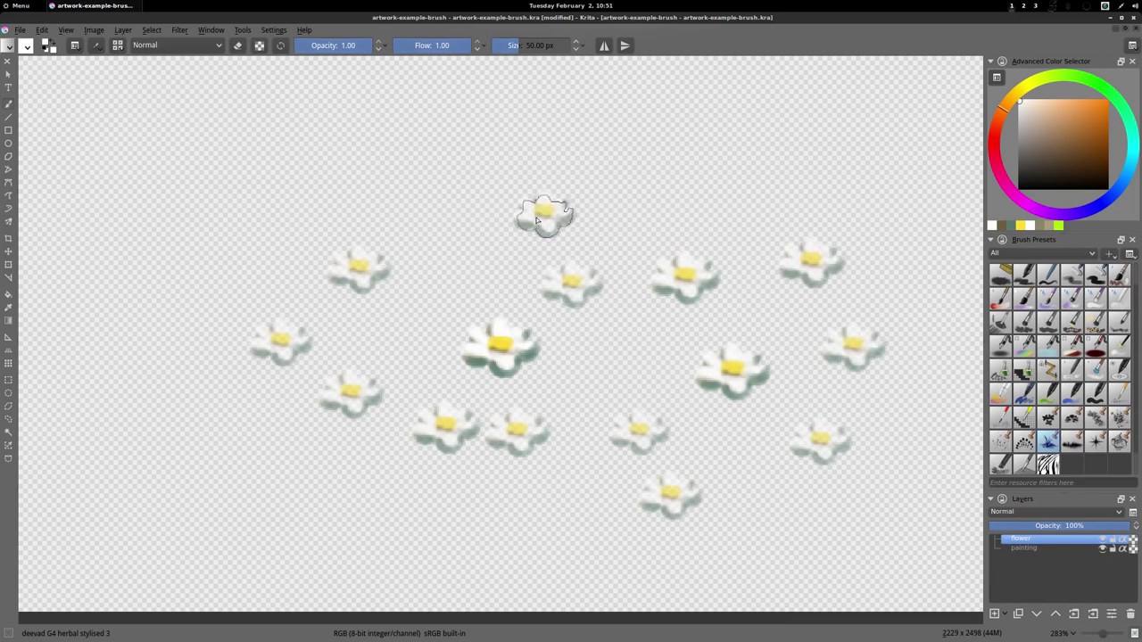
pyautogui.click(417, 256)
pyautogui.click(280, 219)
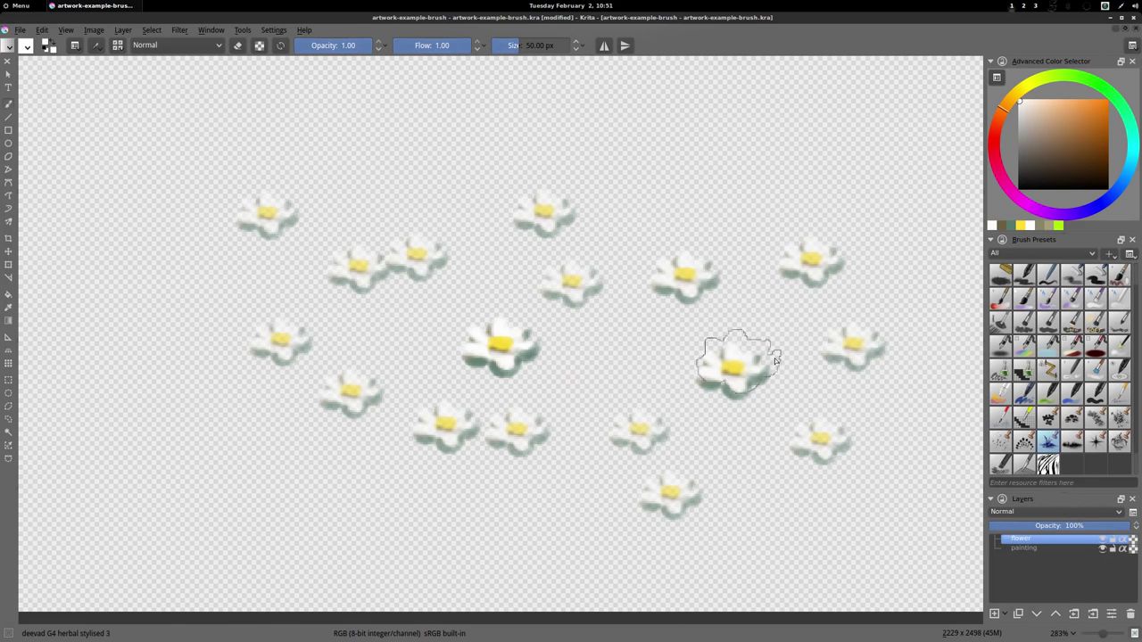
# Step: Turn off Isolate Layer for the flower layer to see the whole forest painting again
pyautogui.rightClick(1029, 542)
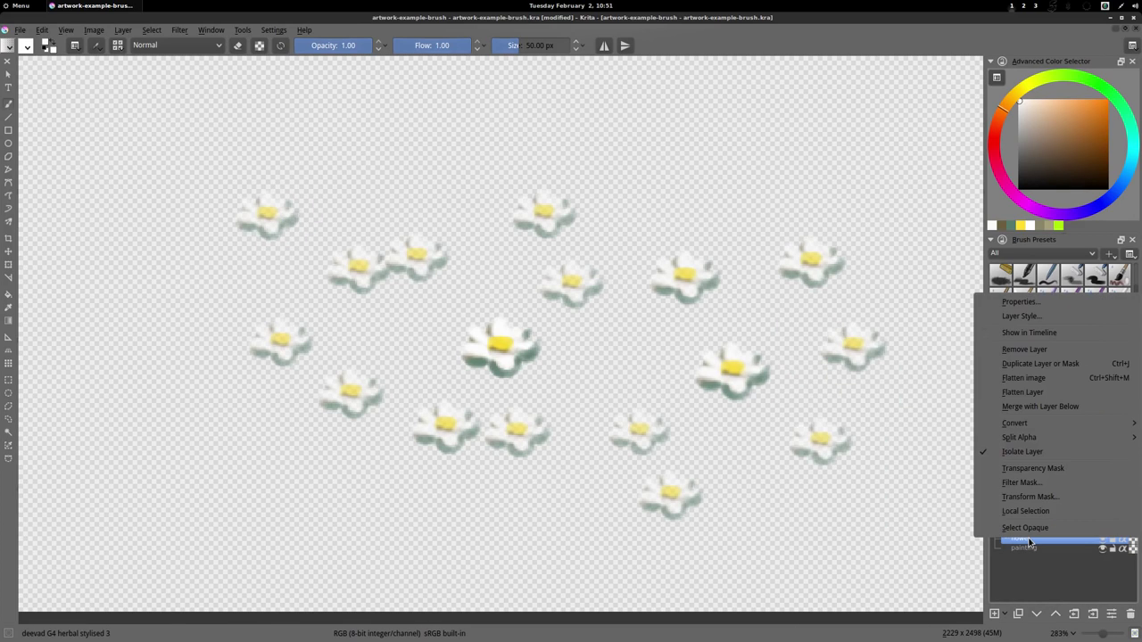
pyautogui.click(1038, 453)
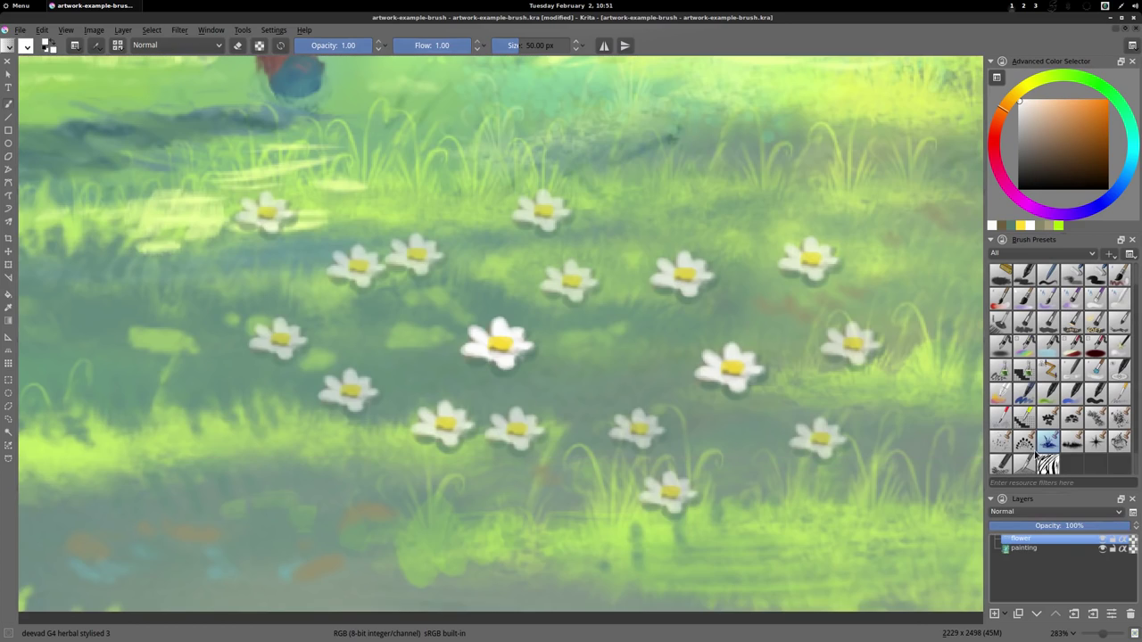
pyautogui.scroll(-6, 678, 360)
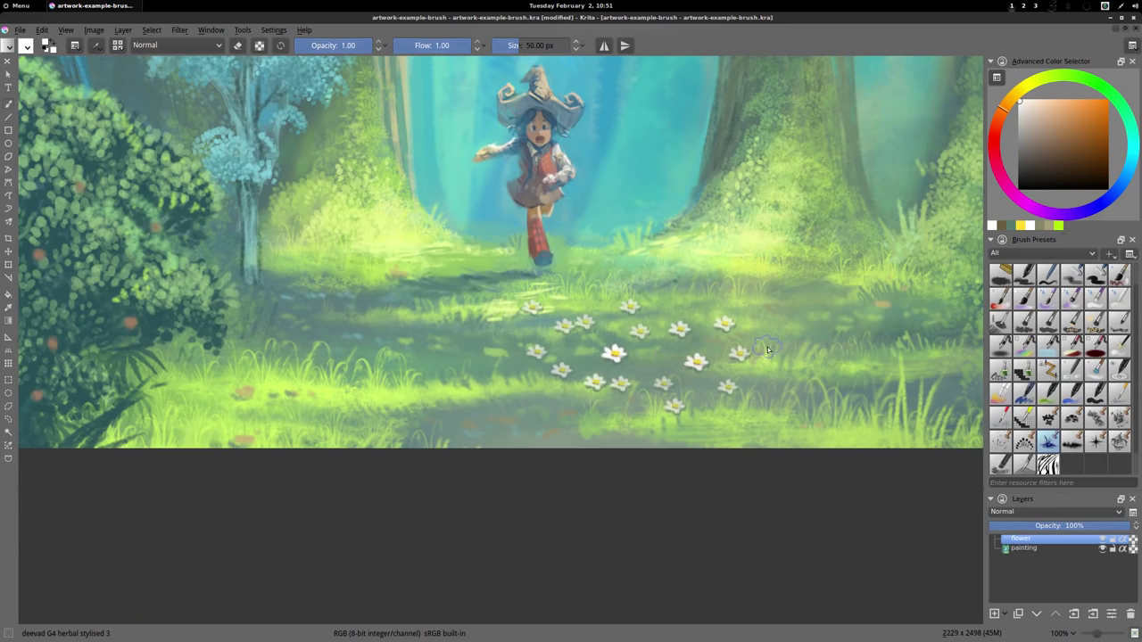
pyautogui.scroll(2, 625, 339)
# Step: Stamp white daisies across the right and central meadow grass
pyautogui.click(626, 332)
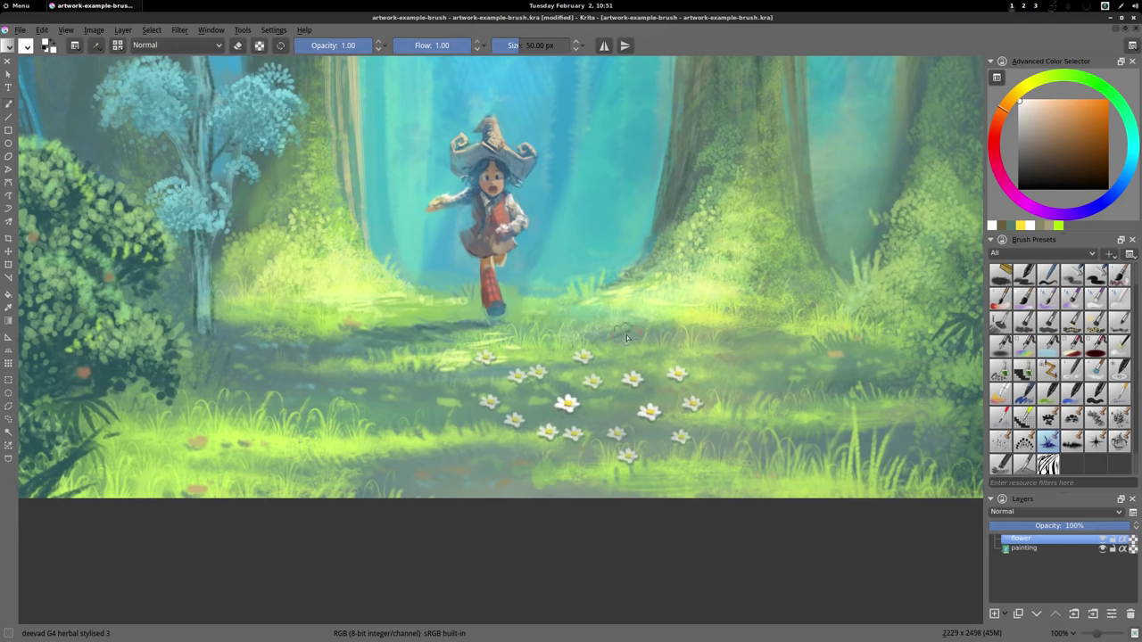
pyautogui.click(645, 314)
pyautogui.click(723, 350)
pyautogui.click(779, 370)
pyautogui.click(828, 364)
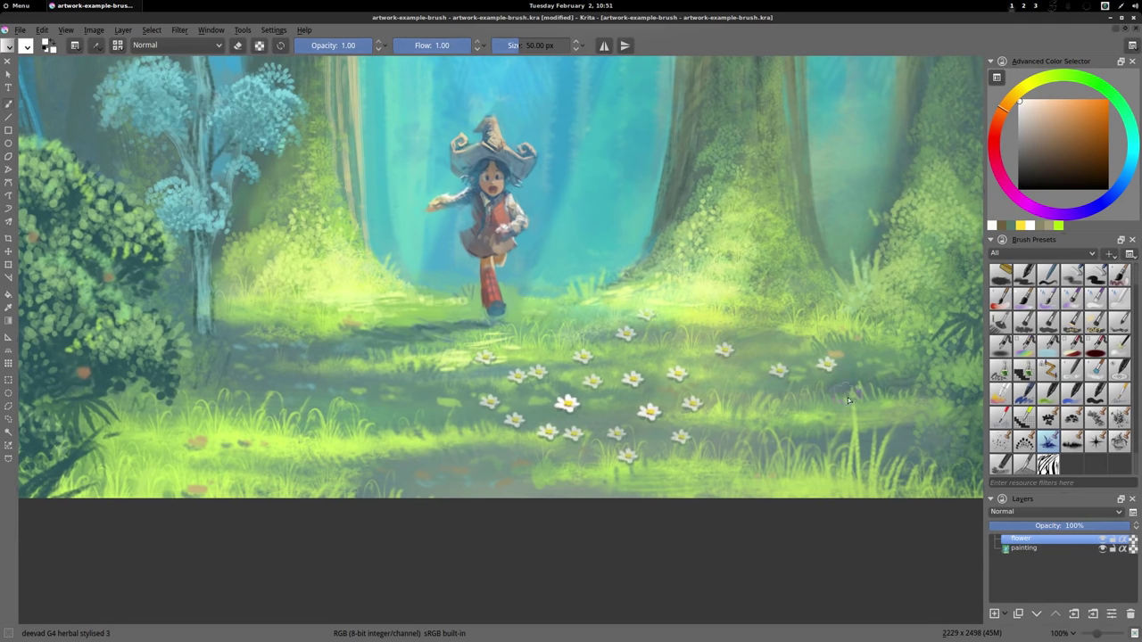
pyautogui.click(846, 401)
pyautogui.click(751, 429)
pyautogui.click(399, 436)
# Step: Stamp more daisies across the left, middle and lower meadow grass
pyautogui.click(384, 399)
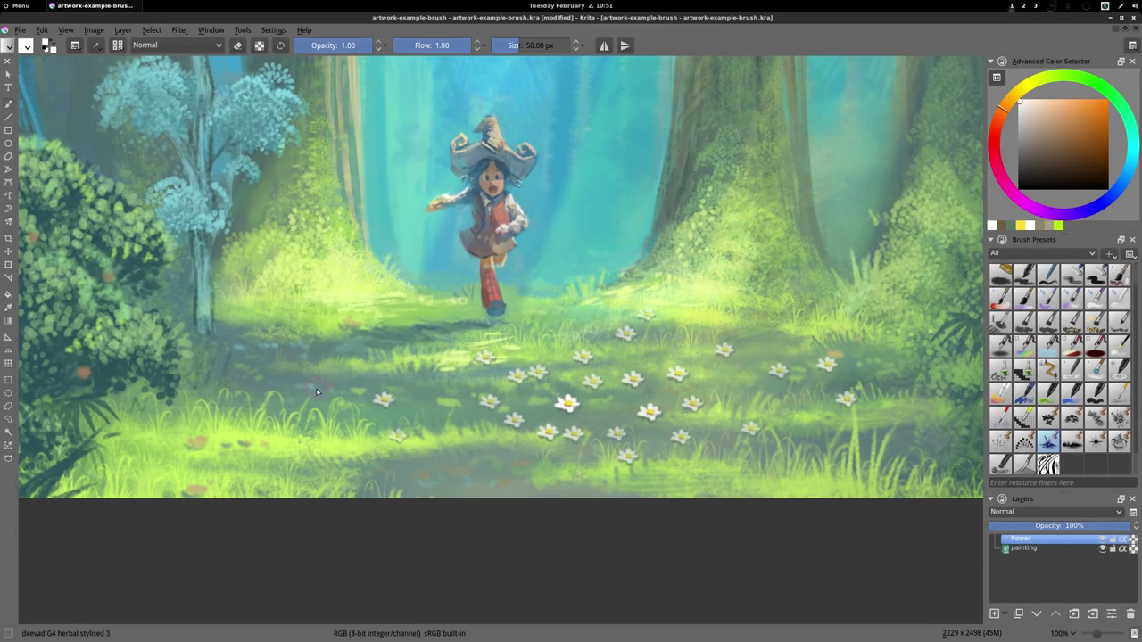
pyautogui.click(316, 386)
pyautogui.click(265, 385)
pyautogui.click(281, 352)
pyautogui.click(336, 349)
pyautogui.click(388, 343)
pyautogui.click(405, 315)
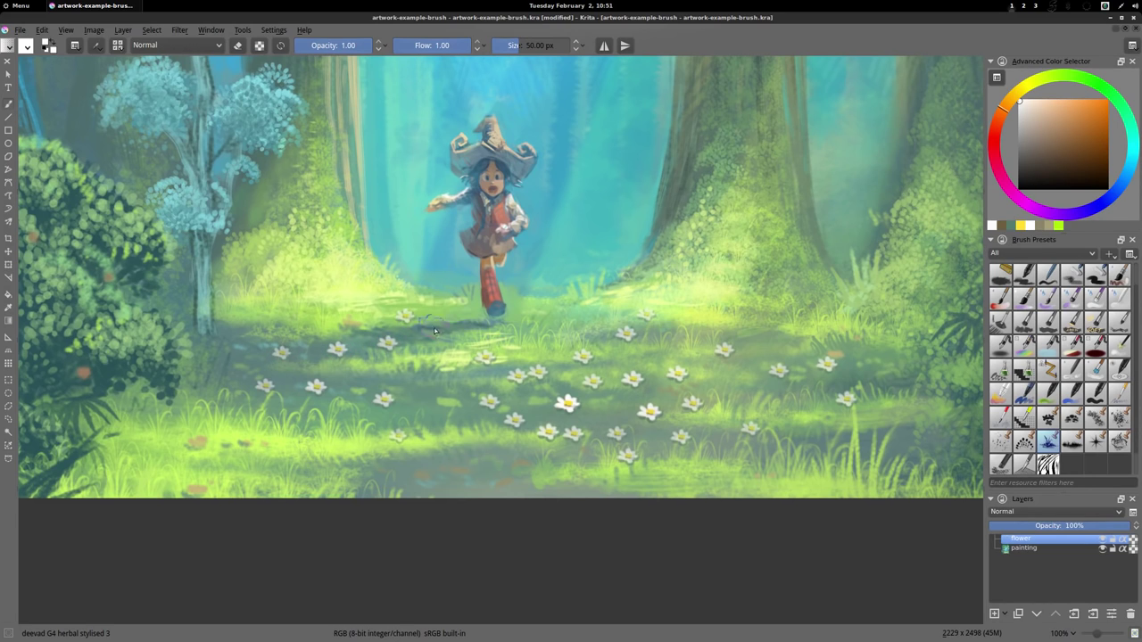
pyautogui.click(440, 328)
pyautogui.click(573, 323)
pyautogui.click(442, 474)
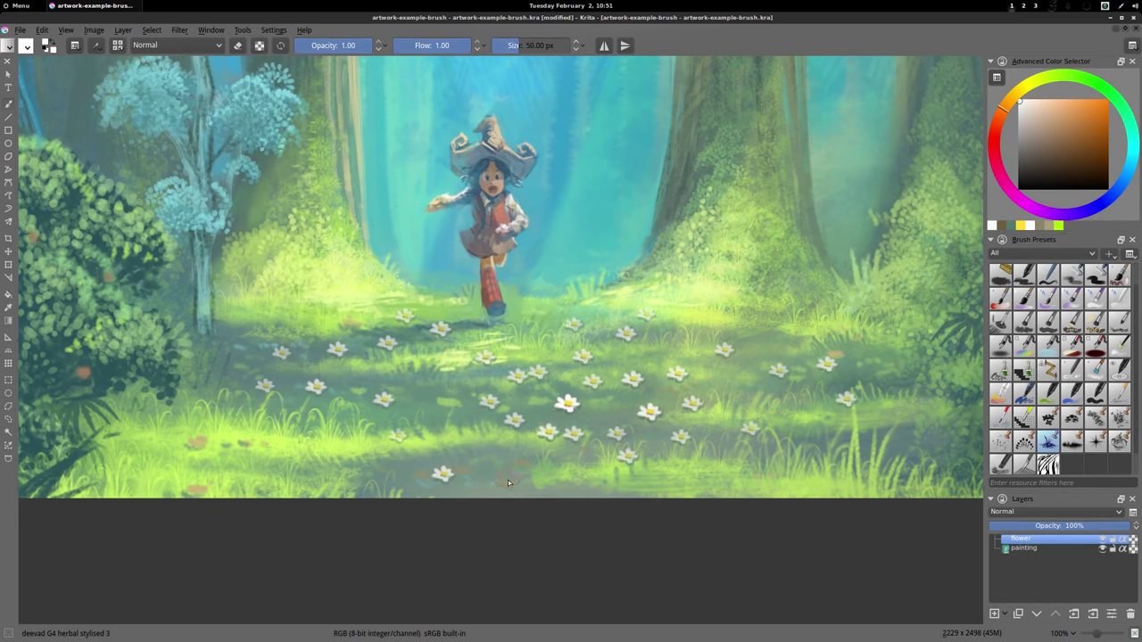
pyautogui.click(506, 480)
# Step: Enlarge the brush to about 80 px and stamp large daisies in both lower foreground corners
pyautogui.moveTo(519, 52); pyautogui.dragTo(528, 50)
pyautogui.click(232, 478)
pyautogui.click(265, 460)
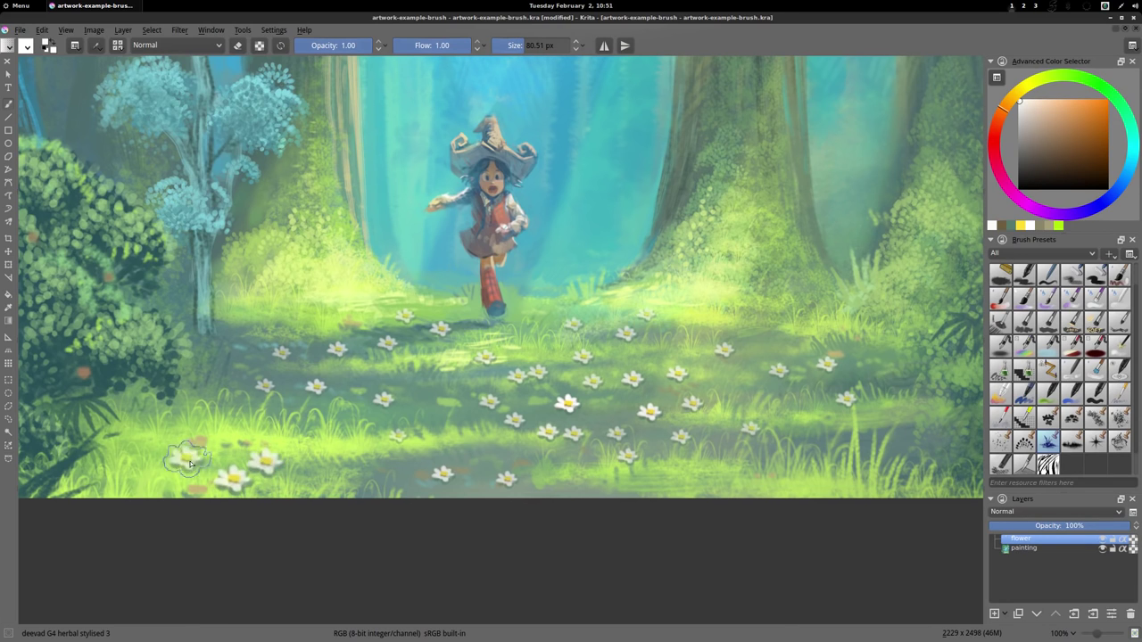
pyautogui.click(186, 458)
pyautogui.click(762, 484)
pyautogui.click(844, 473)
pyautogui.click(888, 443)
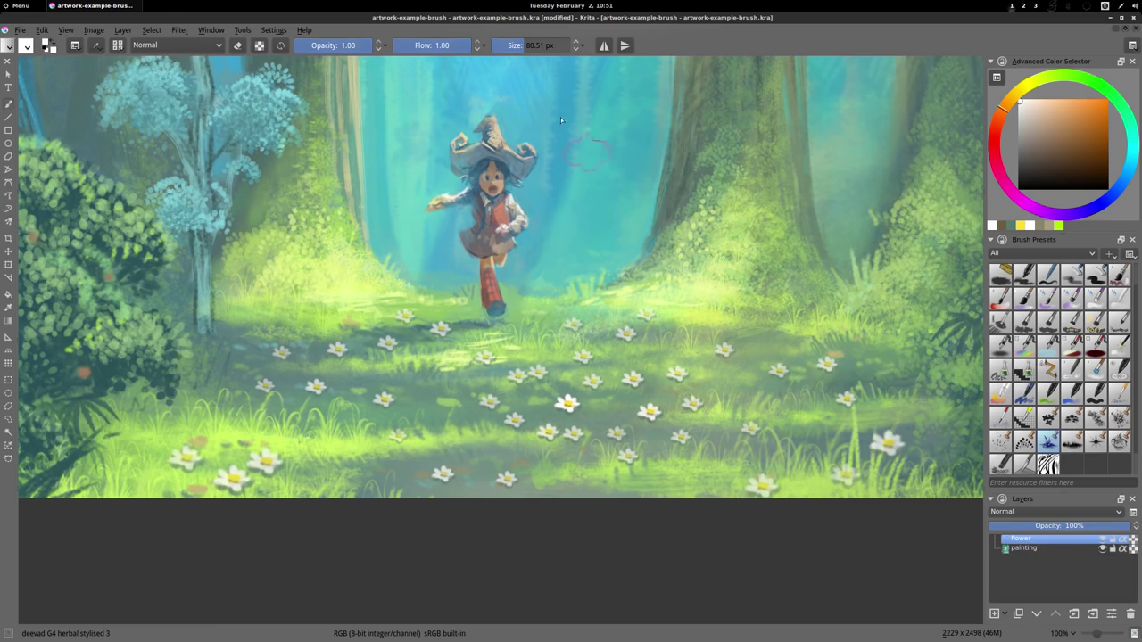
# Step: Shrink the brush to about 12 px and paint rows of tiny daisies across the distant grass
pyautogui.moveTo(523, 49); pyautogui.dragTo(510, 49)
pyautogui.moveTo(536, 313); pyautogui.dragTo(550, 312)
pyautogui.moveTo(353, 310); pyautogui.dragTo(428, 308)
pyautogui.moveTo(687, 324)
pyautogui.mouseDown()
pyautogui.moveTo(730, 328)
pyautogui.moveTo(770, 353)
pyautogui.mouseUp()
pyautogui.moveTo(273, 328)
pyautogui.mouseDown()
pyautogui.moveTo(313, 324)
pyautogui.moveTo(390, 376)
pyautogui.moveTo(437, 373)
pyautogui.moveTo(484, 349)
pyautogui.moveTo(622, 355)
pyautogui.mouseUp()
# Step: Dab small daisies on the right meadow, enlarging the brush to 35 px
pyautogui.click(706, 374)
pyautogui.click(748, 391)
pyautogui.press(']')
pyautogui.press(']')
pyautogui.press(']')
pyautogui.click(777, 403)
# Step: Switch to deep orange paint and stamp daisies on the right and left meadow
pyautogui.moveTo(1104, 111)
pyautogui.mouseDown()
pyautogui.moveTo(1116, 100)
pyautogui.moveTo(1099, 122)
pyautogui.moveTo(1118, 96)
pyautogui.mouseUp()
pyautogui.click(800, 341)
pyautogui.click(830, 332)
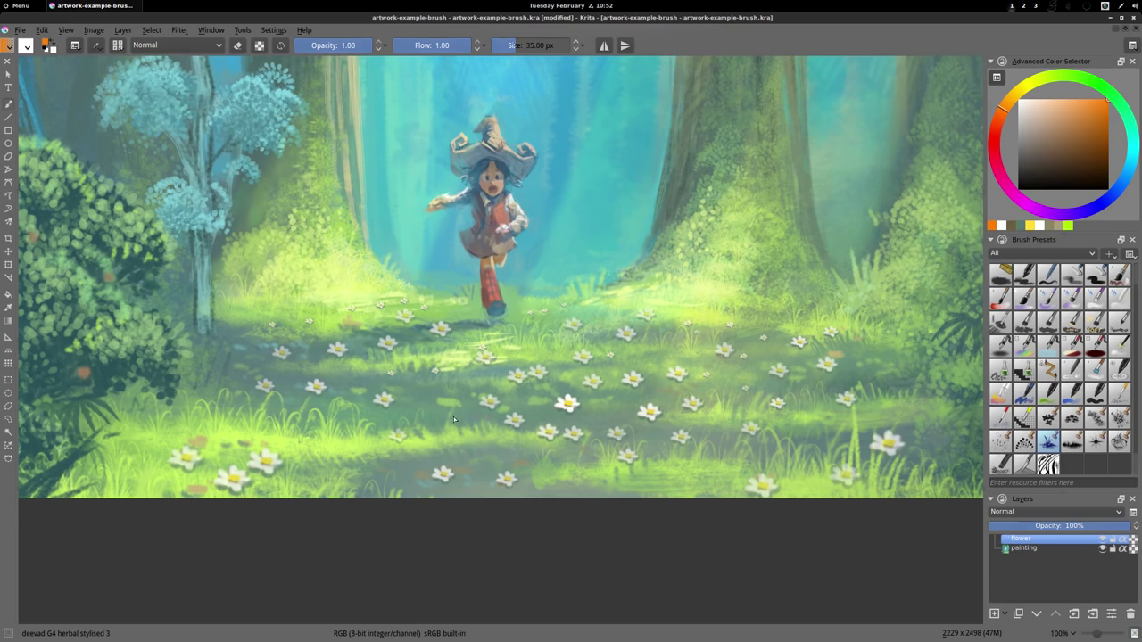
pyautogui.click(264, 418)
pyautogui.click(230, 409)
# Step: Switch the paint colour to black and stamp small daisies across the meadow
pyautogui.click(1019, 185)
pyautogui.click(812, 425)
pyautogui.click(625, 485)
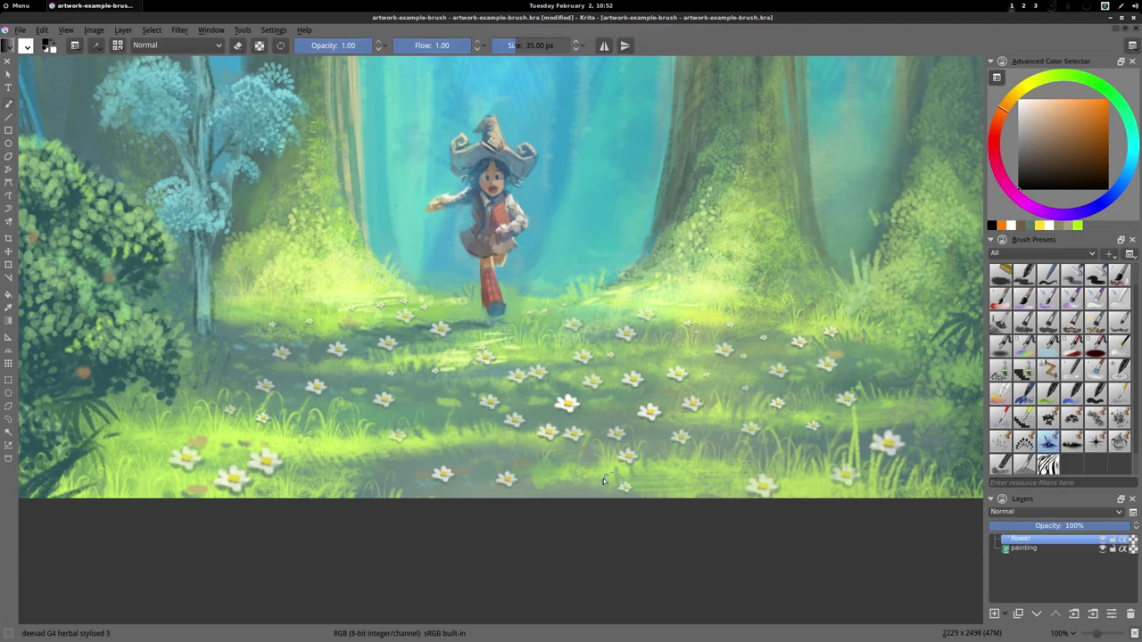
pyautogui.click(451, 423)
pyautogui.click(325, 448)
# Step: Stamp more daisies on the far meadow and right edge, then open the brush settings editor
pyautogui.click(636, 302)
pyautogui.click(700, 312)
pyautogui.click(767, 328)
pyautogui.click(878, 367)
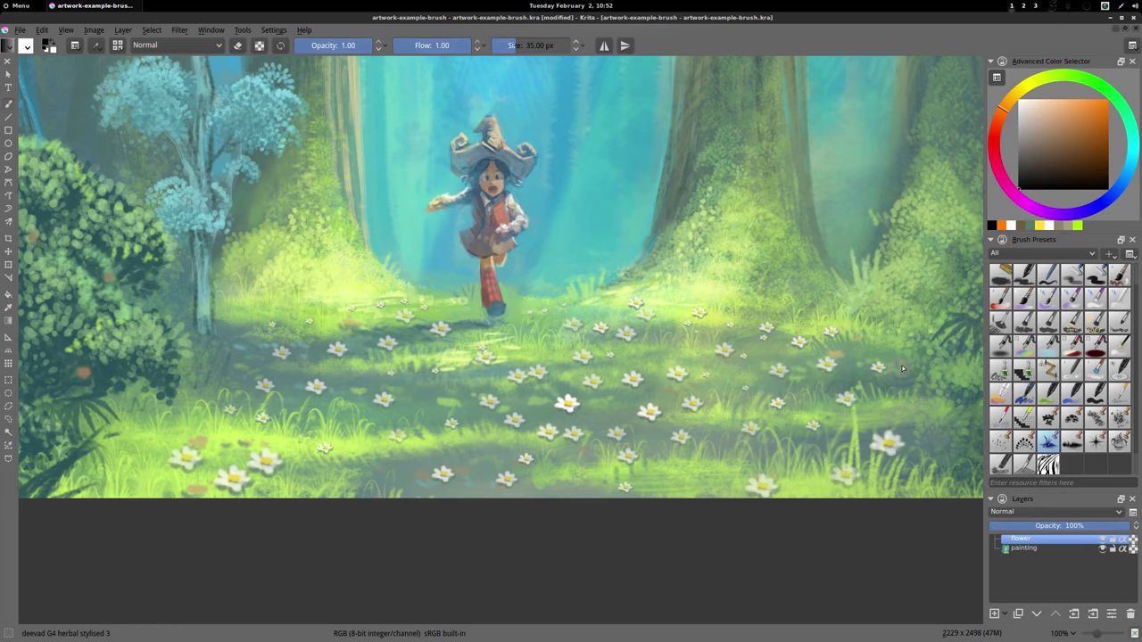
pyautogui.click(903, 362)
pyautogui.click(892, 347)
pyautogui.click(608, 410)
pyautogui.click(98, 48)
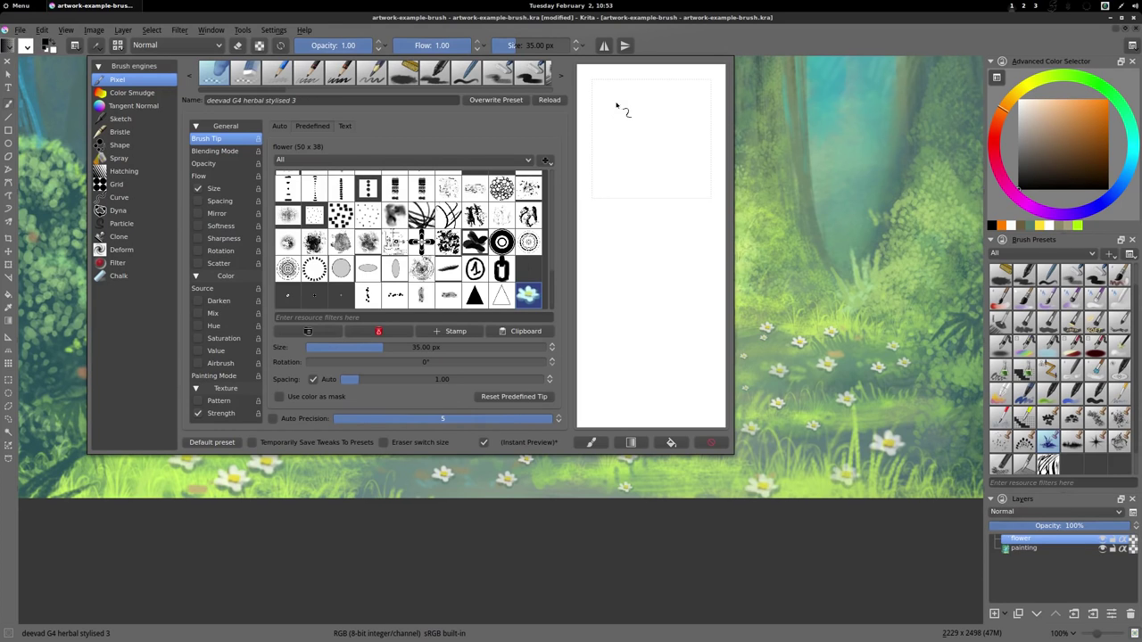
# Step: Close the brush editor, zoom the meadow to 283%, and reopen the brush settings editor
pyautogui.click(789, 173)
pyautogui.press('+')
pyautogui.press('+')
pyautogui.press('+')
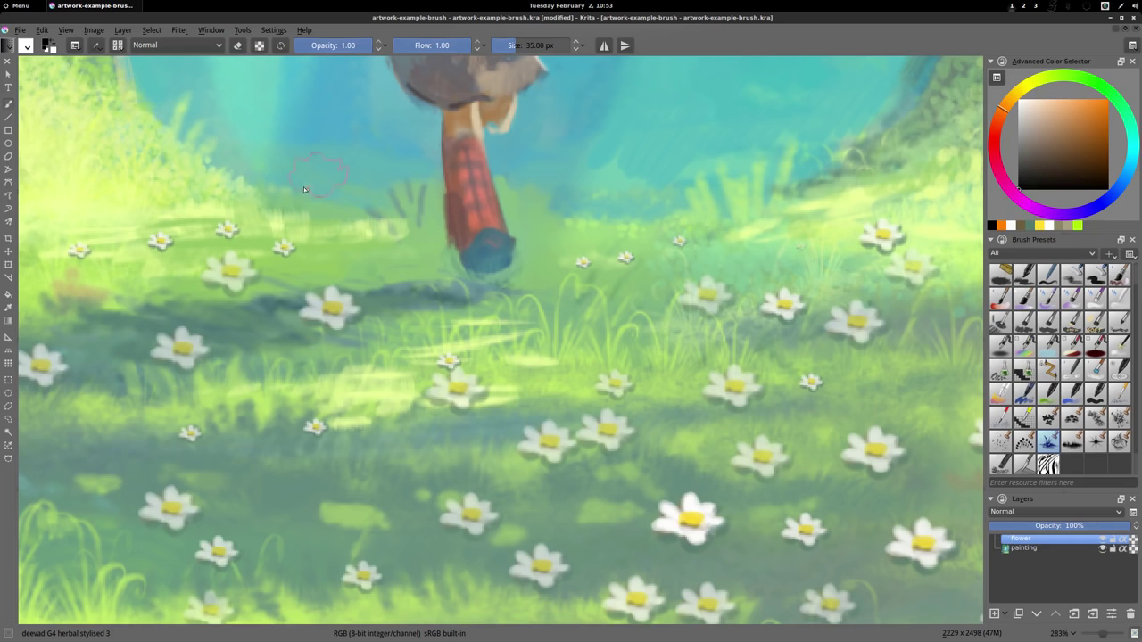
pyautogui.click(117, 45)
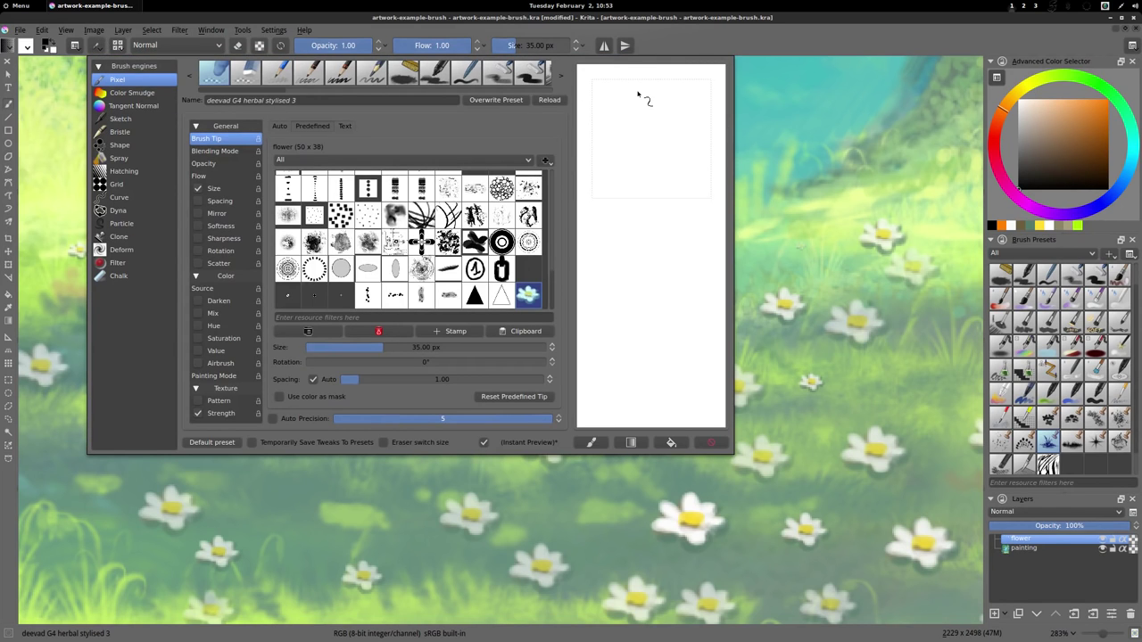
# Step: Test-stamp several daisies with the 35 px flower tip on the scratchpad
pyautogui.click(646, 145)
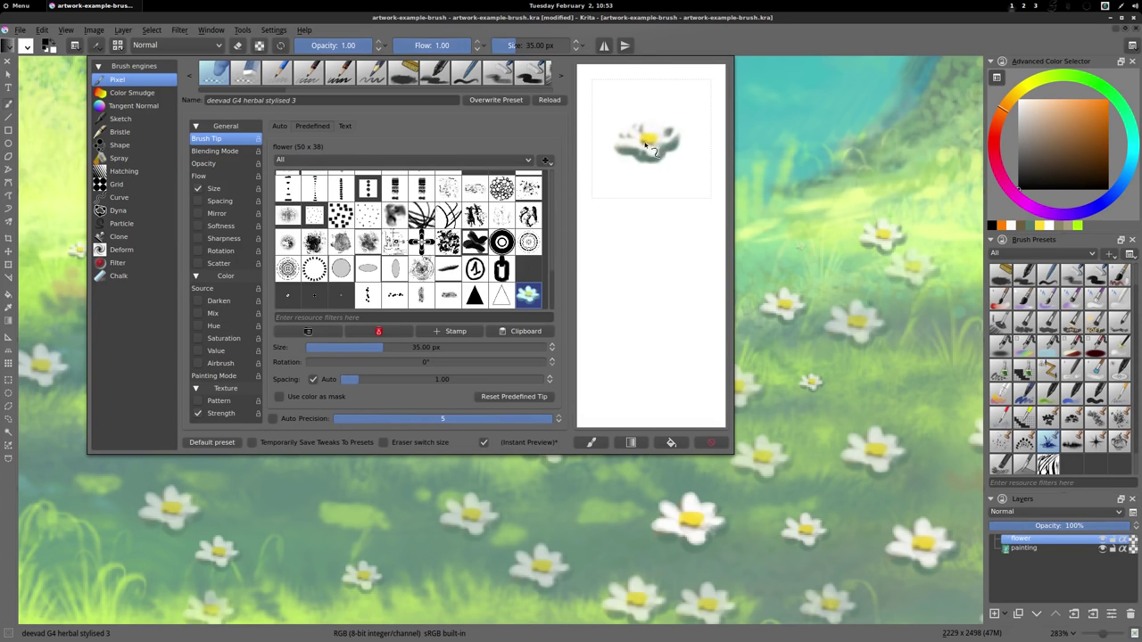
pyautogui.click(618, 105)
pyautogui.click(678, 106)
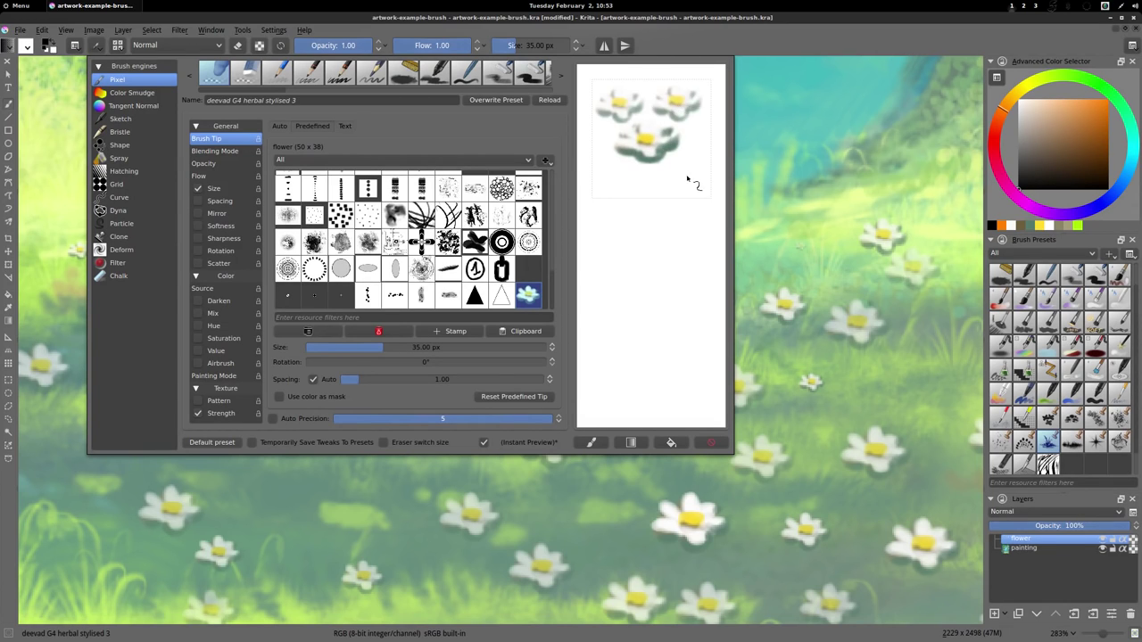
pyautogui.click(687, 177)
pyautogui.click(618, 180)
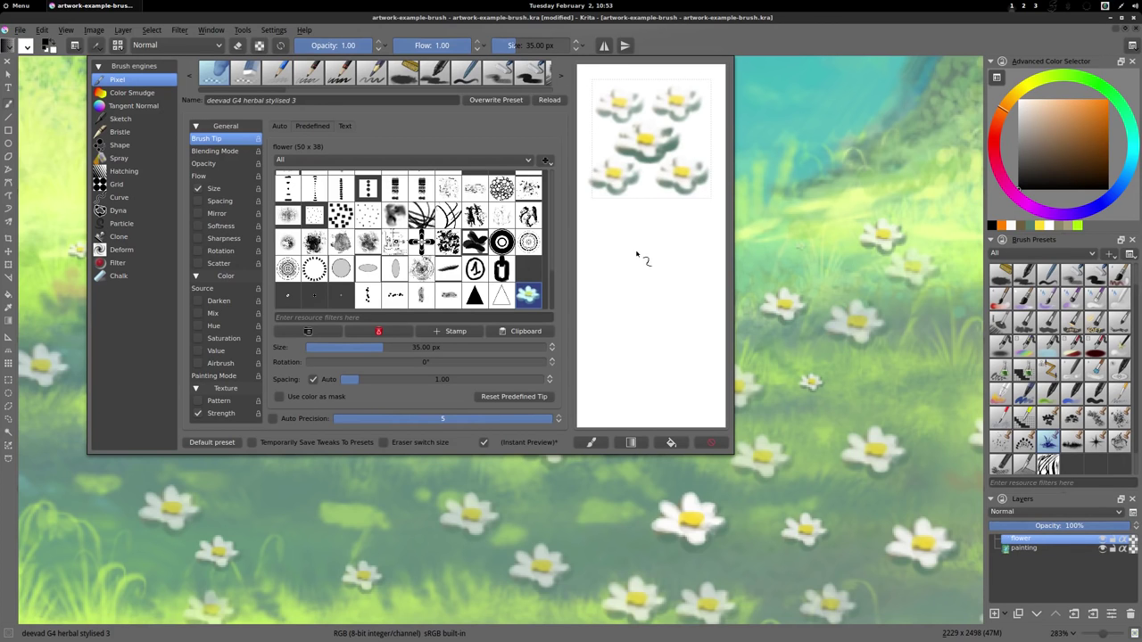
# Step: Rename the brush preset to 'deevad flower demo video' and save it as a new preset
pyautogui.click(233, 100)
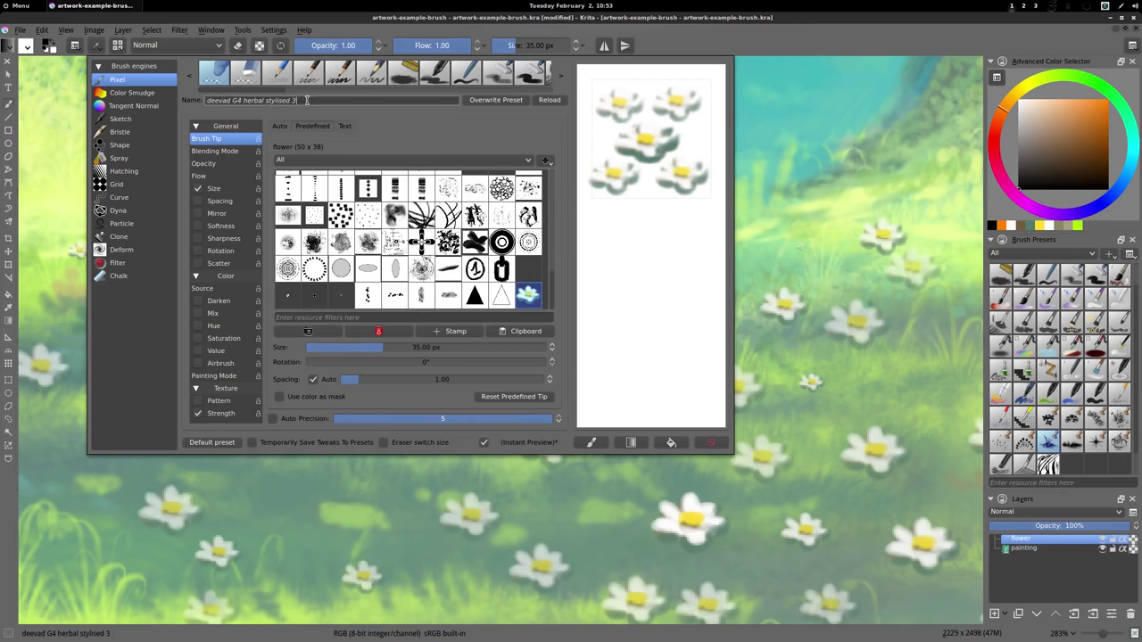
pyautogui.hotkey('shift', 'End')
pyautogui.press('BackSpace')
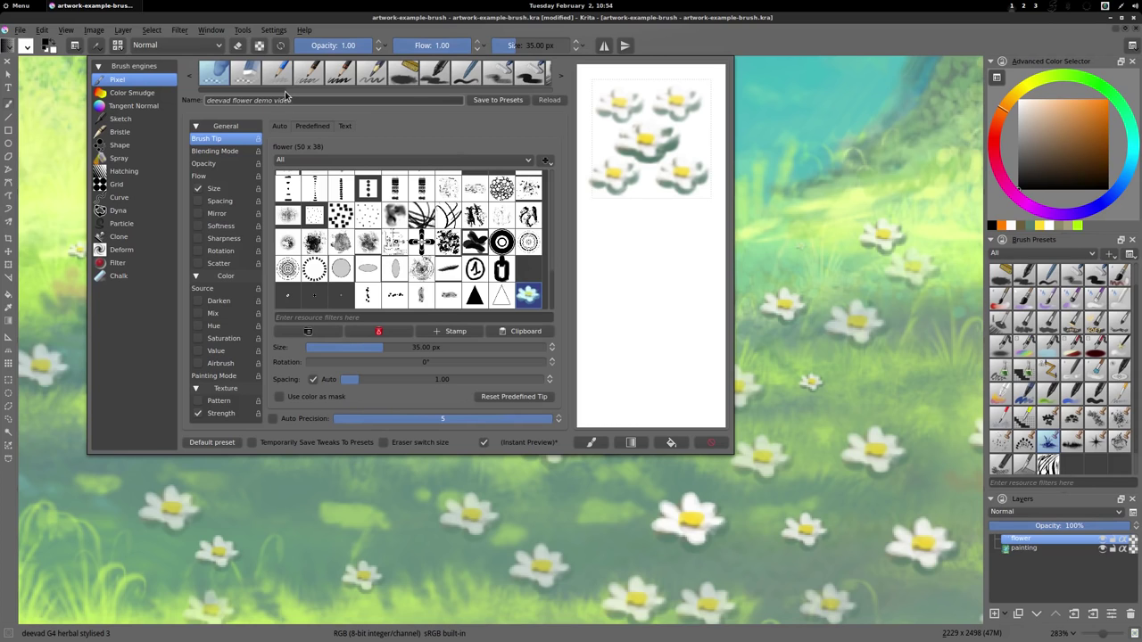
pyautogui.click(503, 100)
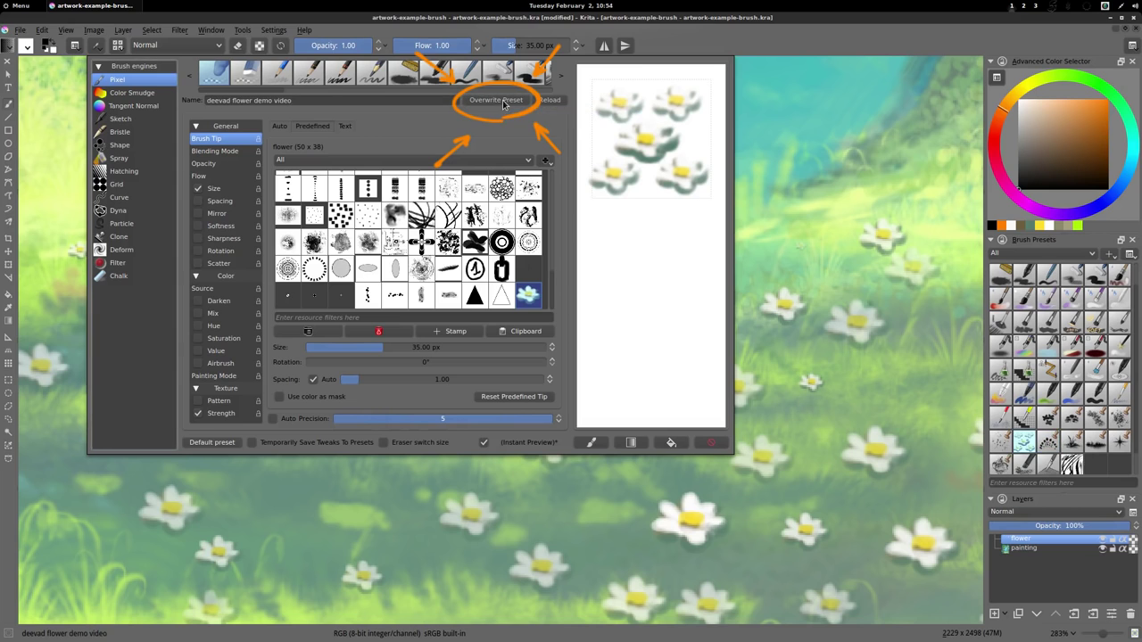
# Step: Close the editor, select the organic flower ivy plants preset, and zoom to 100%
pyautogui.click(1070, 422)
pyautogui.click(1048, 426)
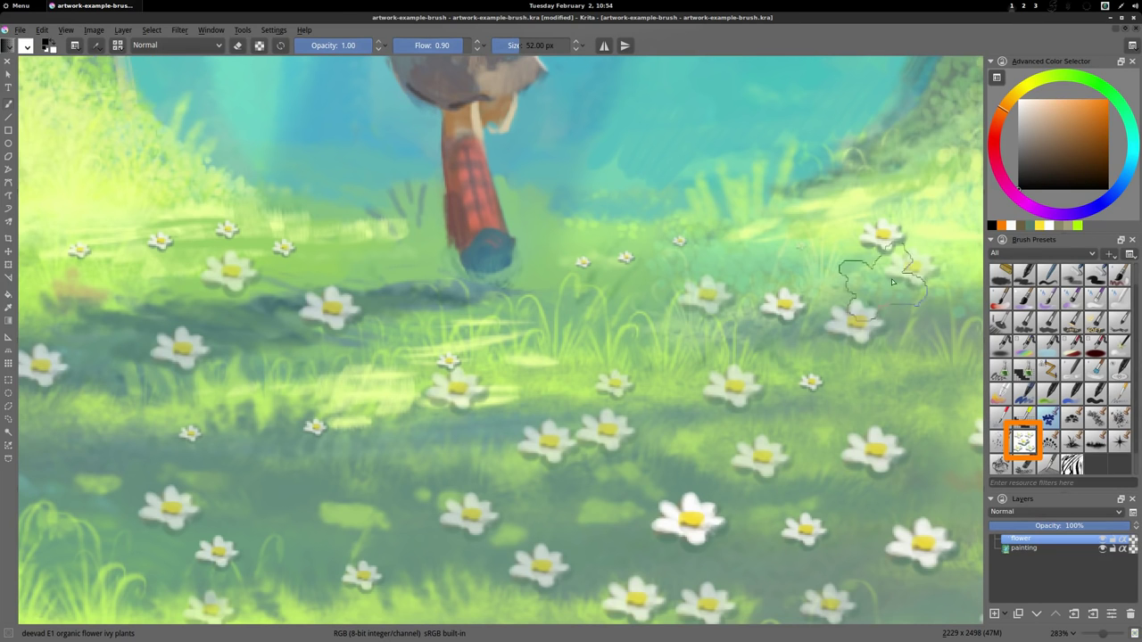
pyautogui.press('1')
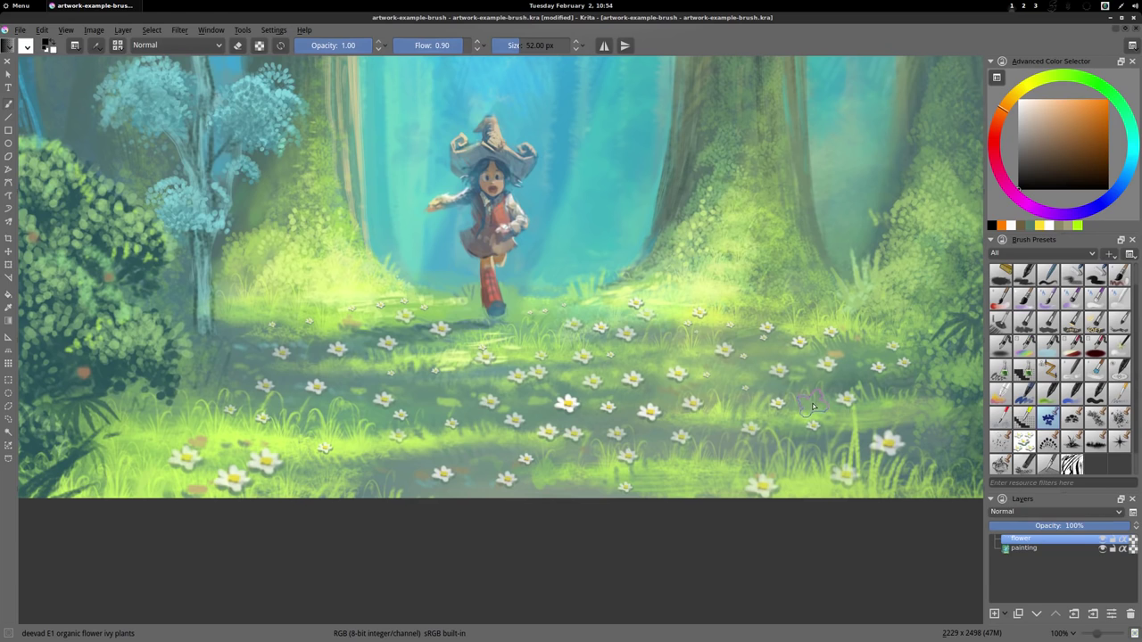
# Step: Test the rake and flower demo presets on the right trunk, then clear the flower layer
pyautogui.click(1024, 319)
pyautogui.moveTo(604, 218)
pyautogui.mouseDown()
pyautogui.moveTo(651, 206)
pyautogui.moveTo(718, 260)
pyautogui.moveTo(754, 334)
pyautogui.mouseUp()
pyautogui.click(1024, 441)
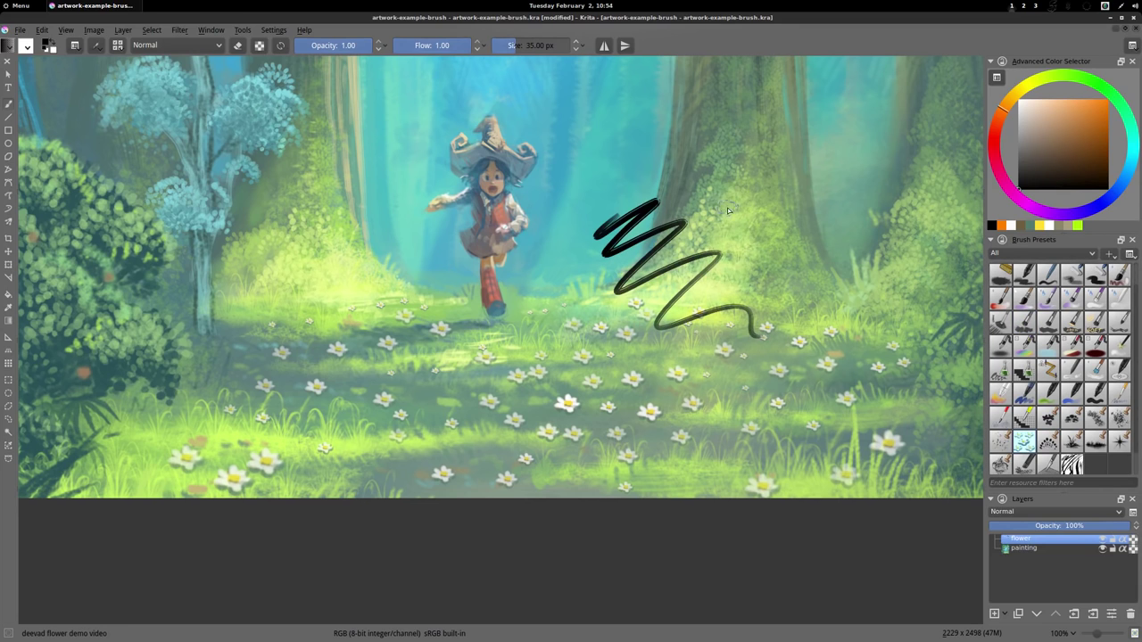
pyautogui.moveTo(728, 211)
pyautogui.mouseDown()
pyautogui.moveTo(776, 257)
pyautogui.moveTo(789, 241)
pyautogui.moveTo(765, 204)
pyautogui.moveTo(729, 185)
pyautogui.moveTo(754, 144)
pyautogui.moveTo(716, 136)
pyautogui.moveTo(772, 104)
pyautogui.moveTo(749, 107)
pyautogui.moveTo(783, 166)
pyautogui.moveTo(781, 194)
pyautogui.moveTo(758, 188)
pyautogui.moveTo(789, 209)
pyautogui.moveTo(753, 247)
pyautogui.moveTo(781, 253)
pyautogui.mouseUp()
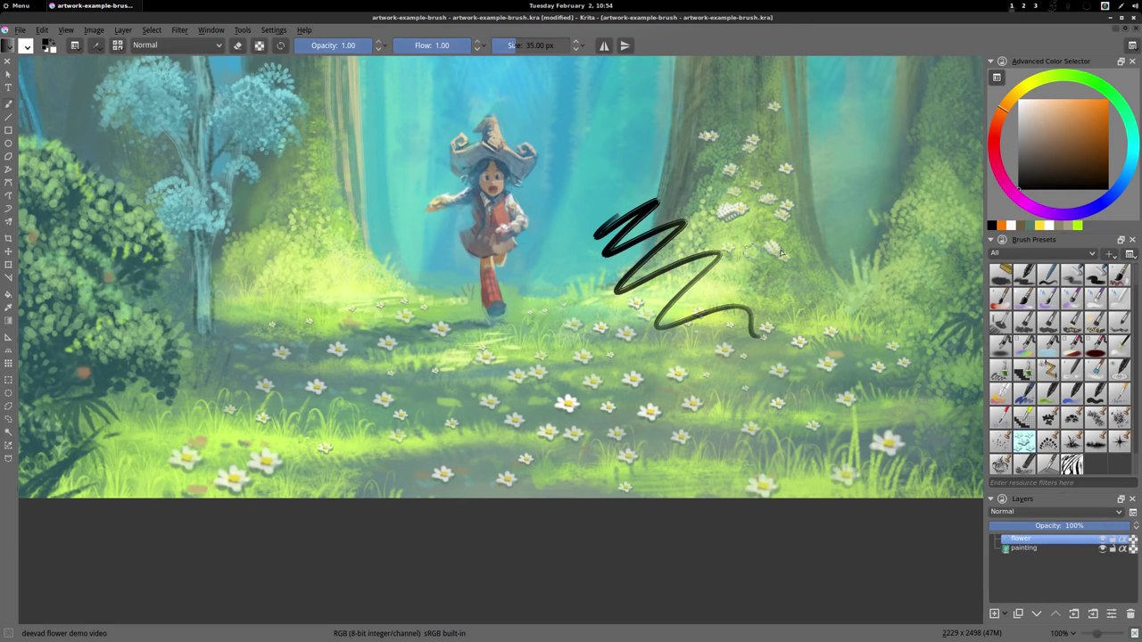
pyautogui.moveTo(924, 259)
pyautogui.mouseDown()
pyautogui.moveTo(929, 207)
pyautogui.moveTo(961, 206)
pyautogui.moveTo(944, 239)
pyautogui.mouseUp()
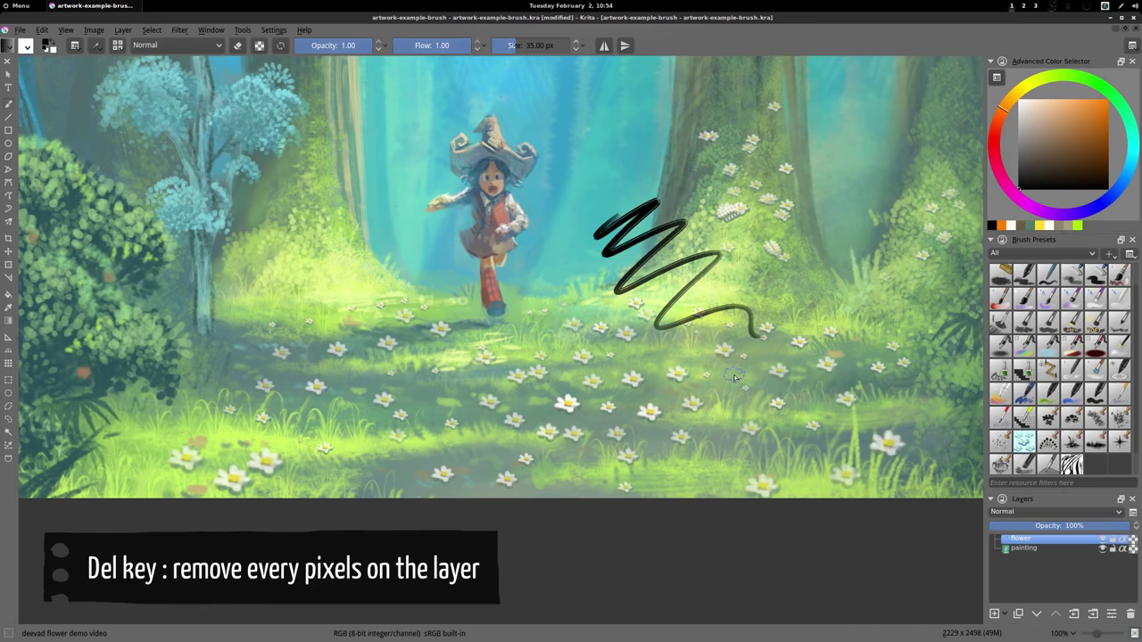
pyautogui.press('Delete')
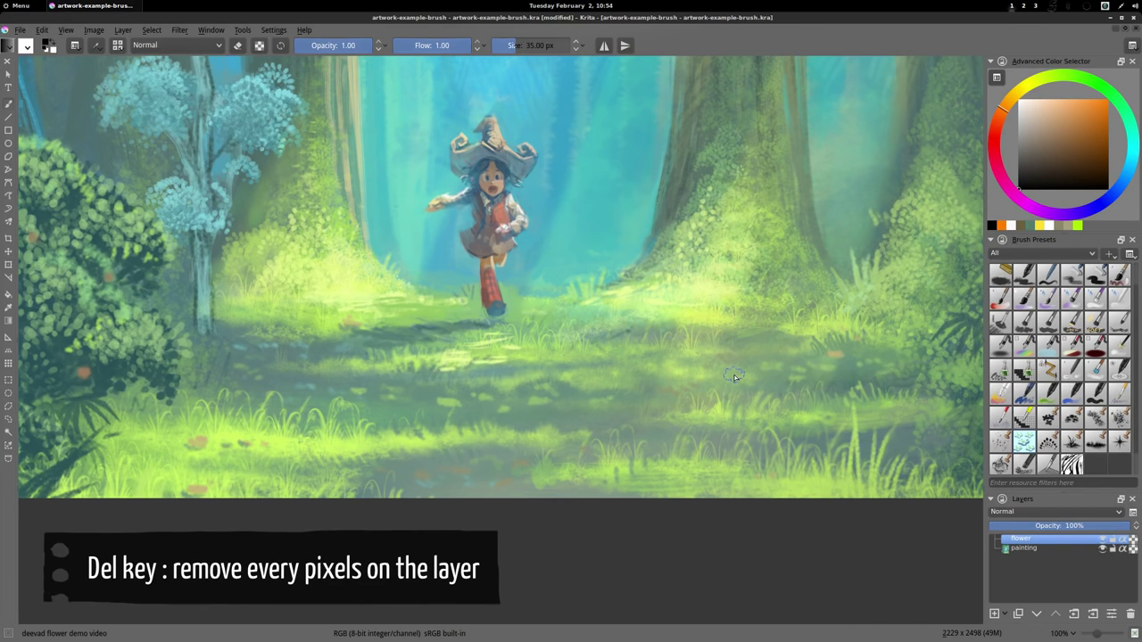
# Step: Delete the cyan flower preset from the brush preset chooser, leaving deevad E5 splat drop active
pyautogui.click(1023, 440)
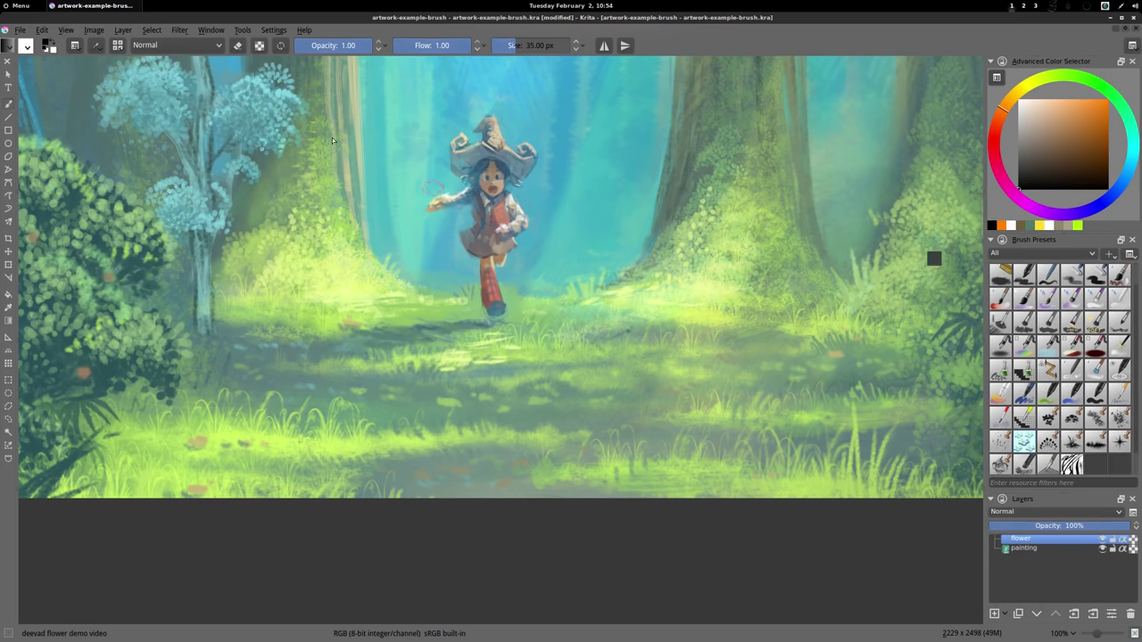
pyautogui.click(116, 46)
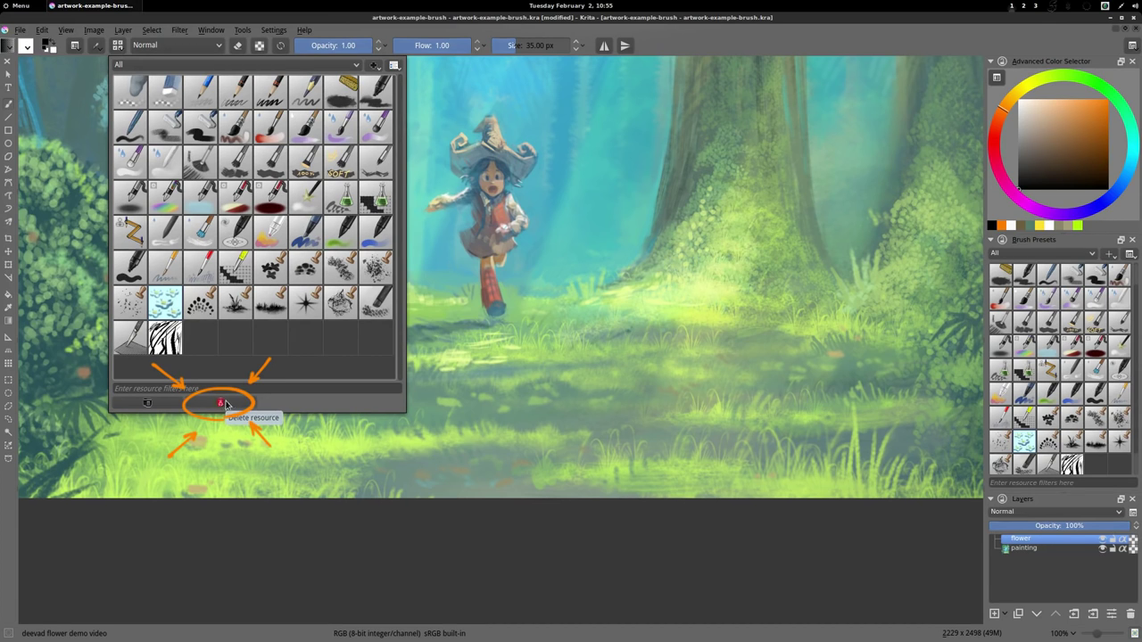
pyautogui.click(218, 404)
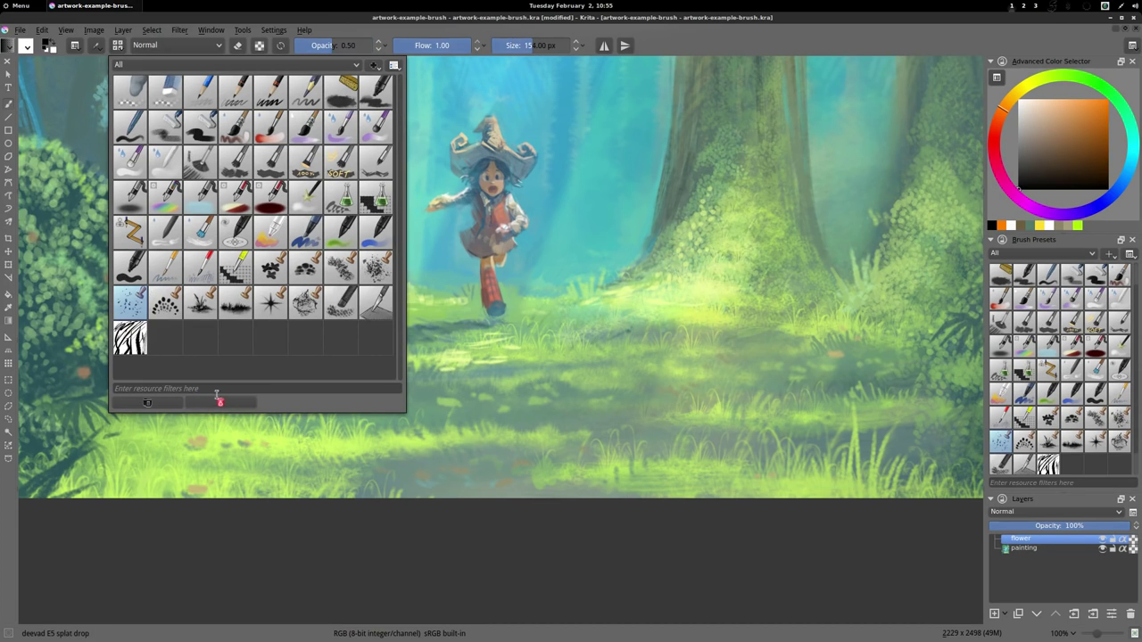
pyautogui.click(1056, 435)
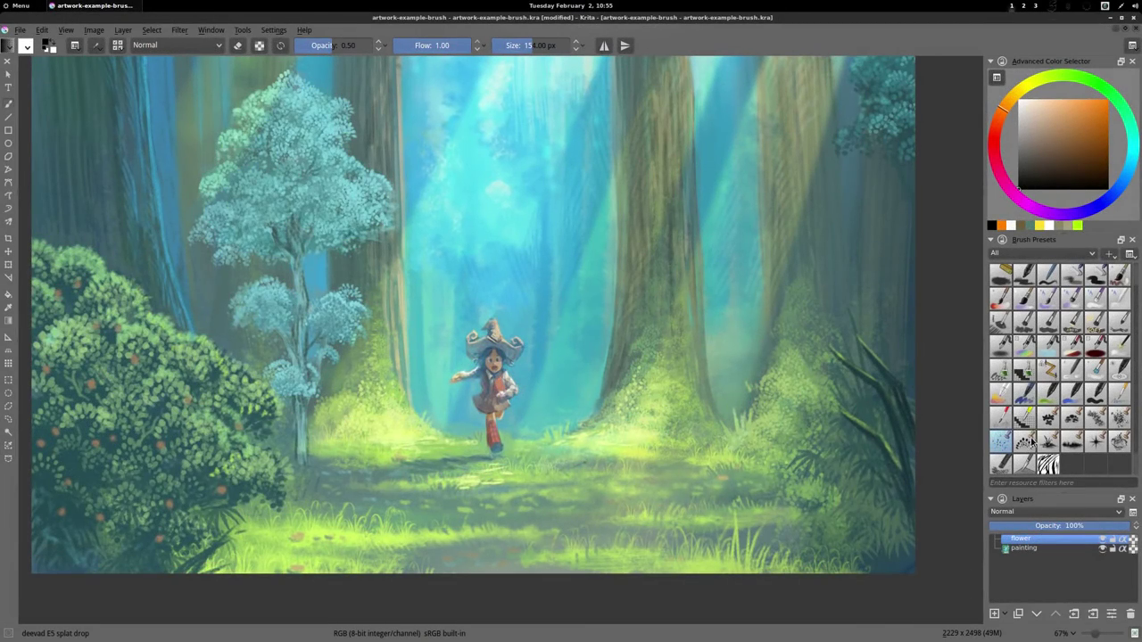
# Step: Load the deevad G3 vegetal stylised 3 brush and stamp orange leaf marks
pyautogui.click(1026, 441)
pyautogui.moveTo(1076, 127); pyautogui.dragTo(1107, 101)
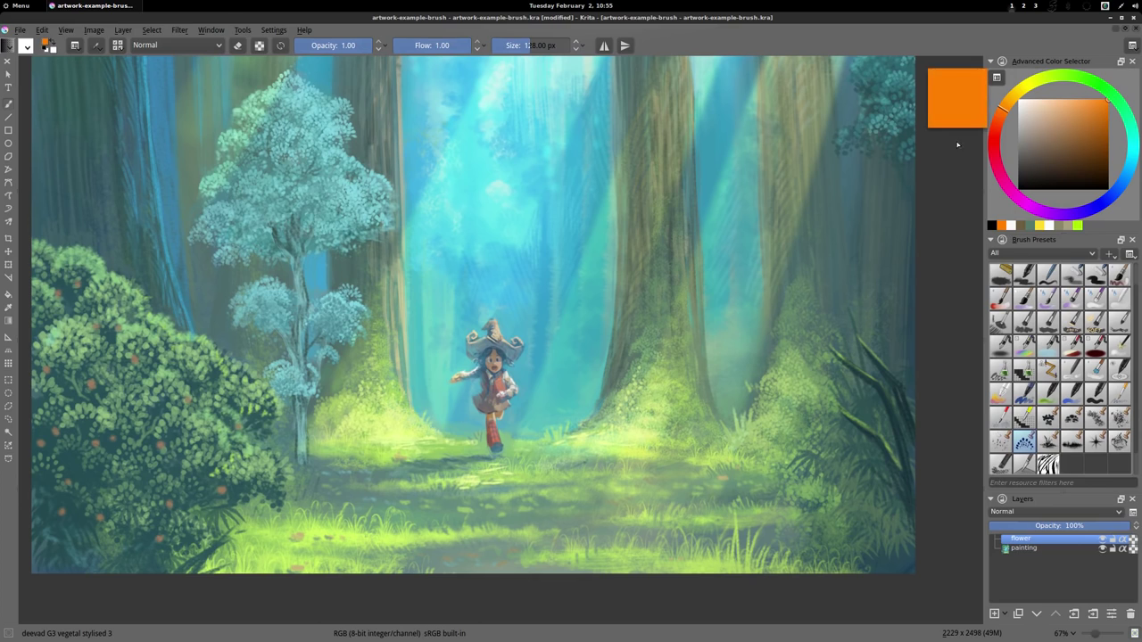
pyautogui.click(563, 318)
pyautogui.click(588, 296)
pyautogui.click(630, 299)
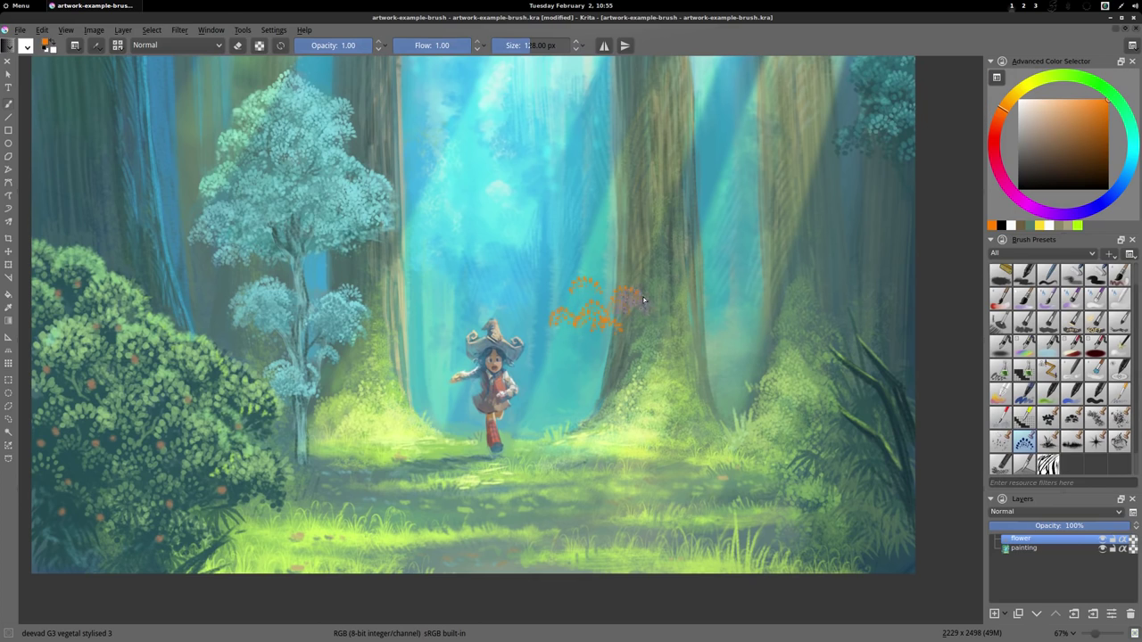
# Step: Stamp yellow leaves above the orange ones, then cyan leaves above the yellow
pyautogui.click(1025, 86)
pyautogui.click(615, 270)
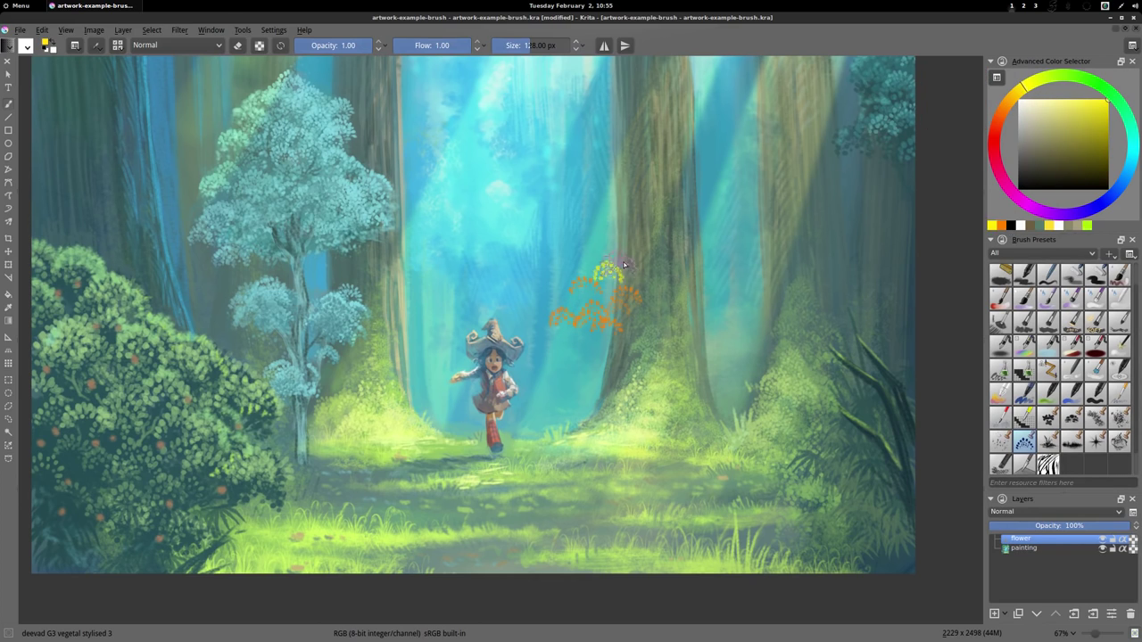
pyautogui.click(624, 259)
pyautogui.click(643, 266)
pyautogui.click(646, 283)
pyautogui.click(1126, 159)
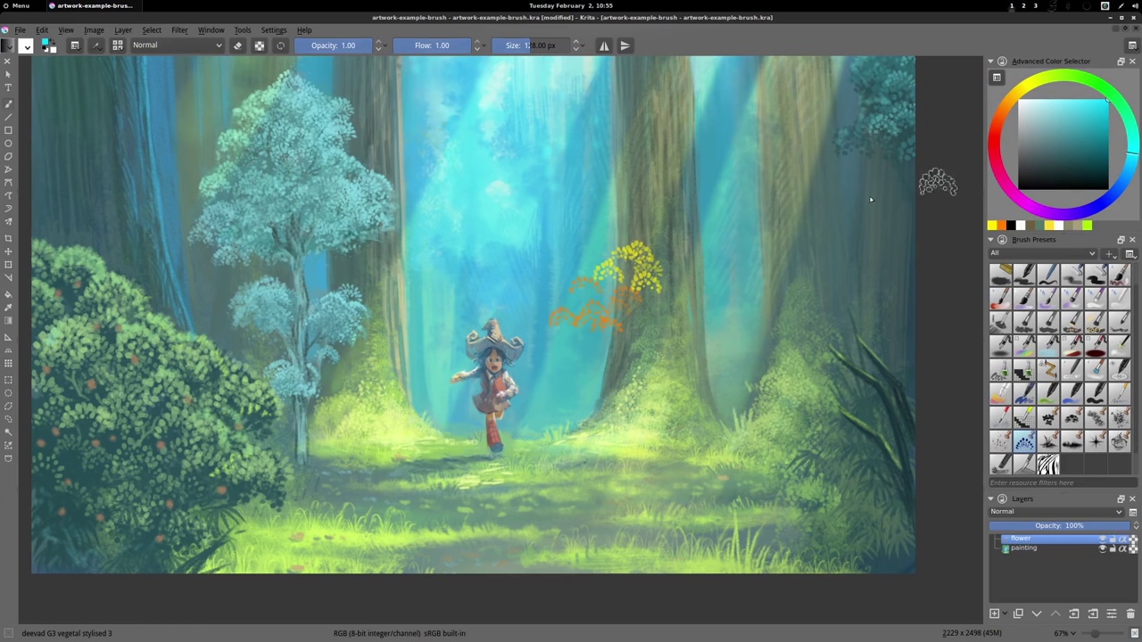
pyautogui.click(596, 234)
pyautogui.click(586, 253)
pyautogui.click(627, 225)
pyautogui.click(656, 239)
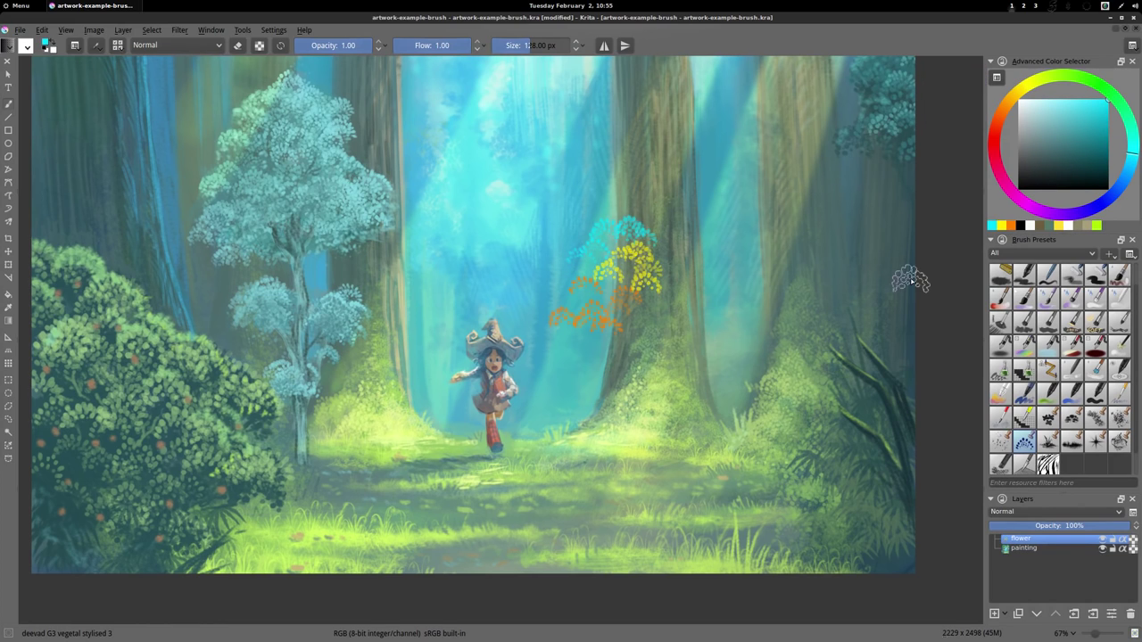
# Step: Remove the flower layer, add an empty Layer 4, and frame the girl and trunks
pyautogui.hotkey('shift', 'Delete')
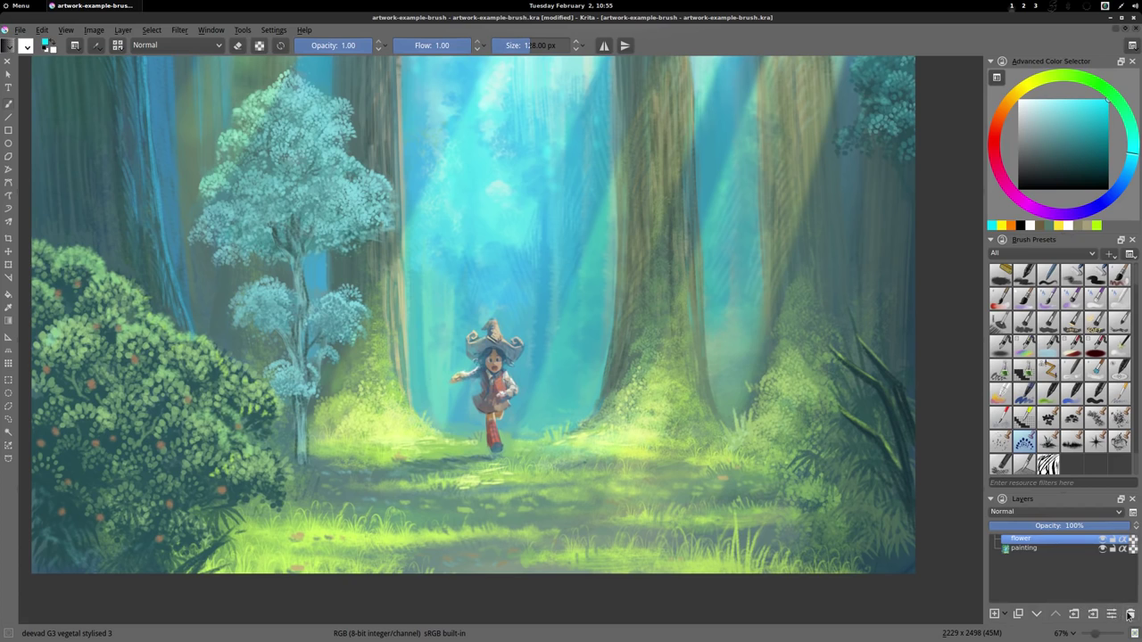
pyautogui.click(994, 614)
pyautogui.scroll(2, 616, 308)
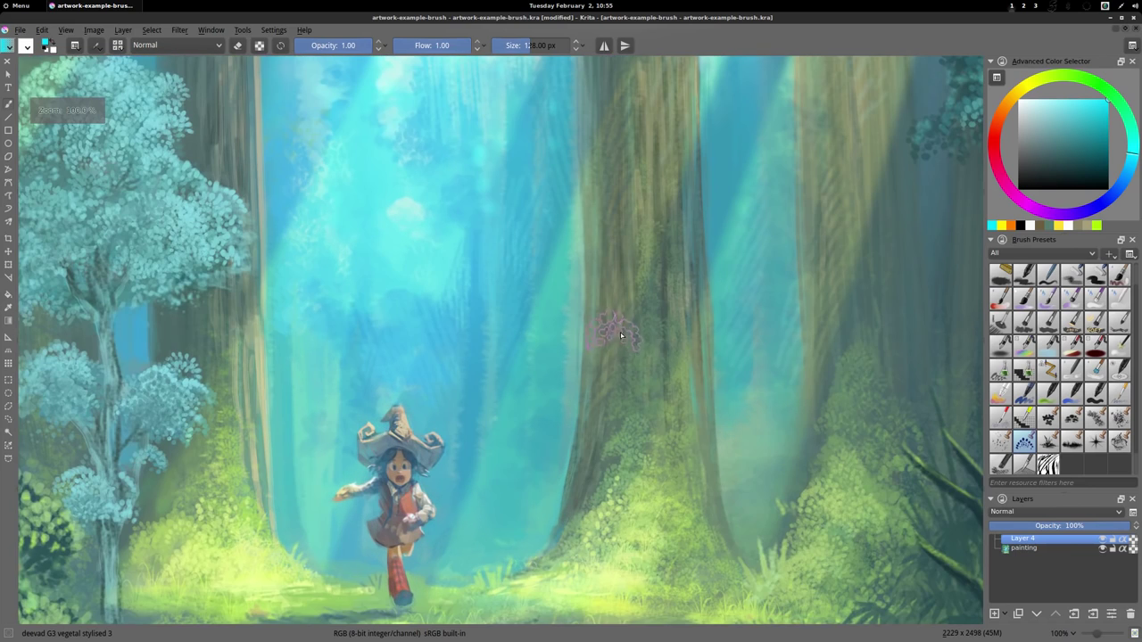
pyautogui.moveTo(728, 409)
pyautogui.mouseDown()
pyautogui.moveTo(695, 492)
pyautogui.moveTo(661, 426)
pyautogui.mouseUp()
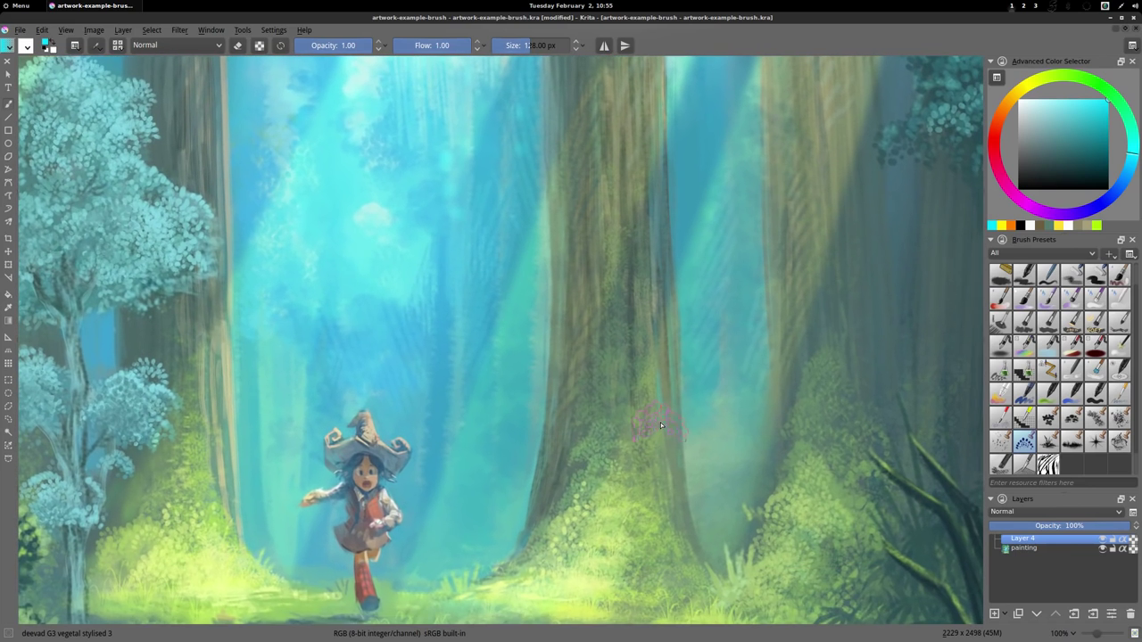
# Step: Paint a small dark and light green star-shaped leaf sprig with the C5 speedpainting rake plain brush
pyautogui.click(1049, 323)
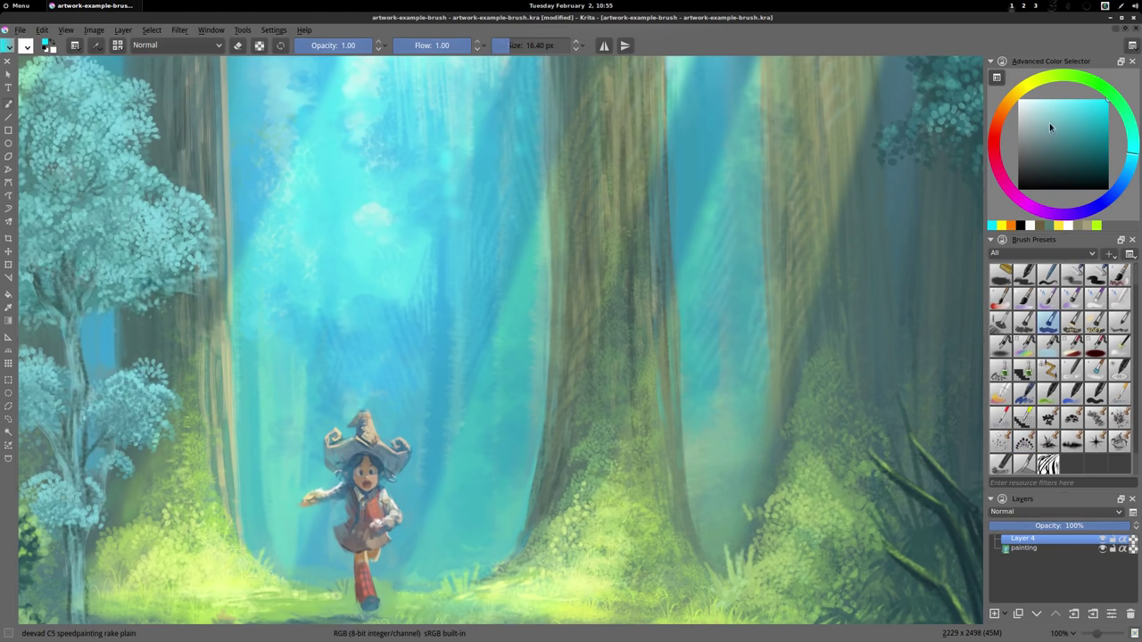
pyautogui.moveTo(1009, 180); pyautogui.dragTo(1018, 174)
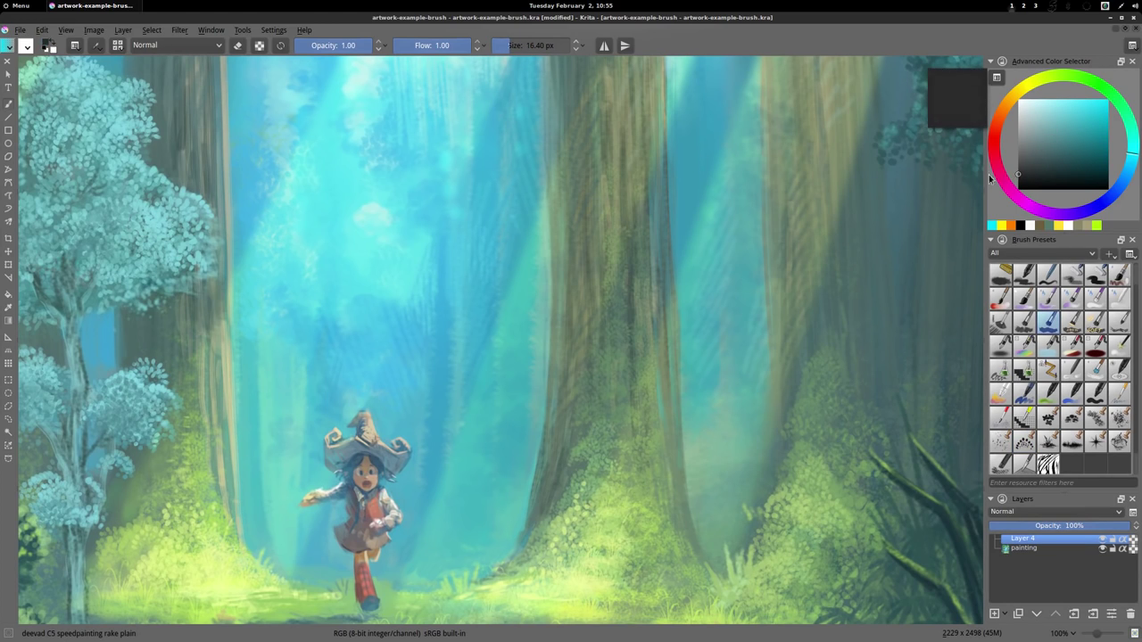
pyautogui.click(521, 322)
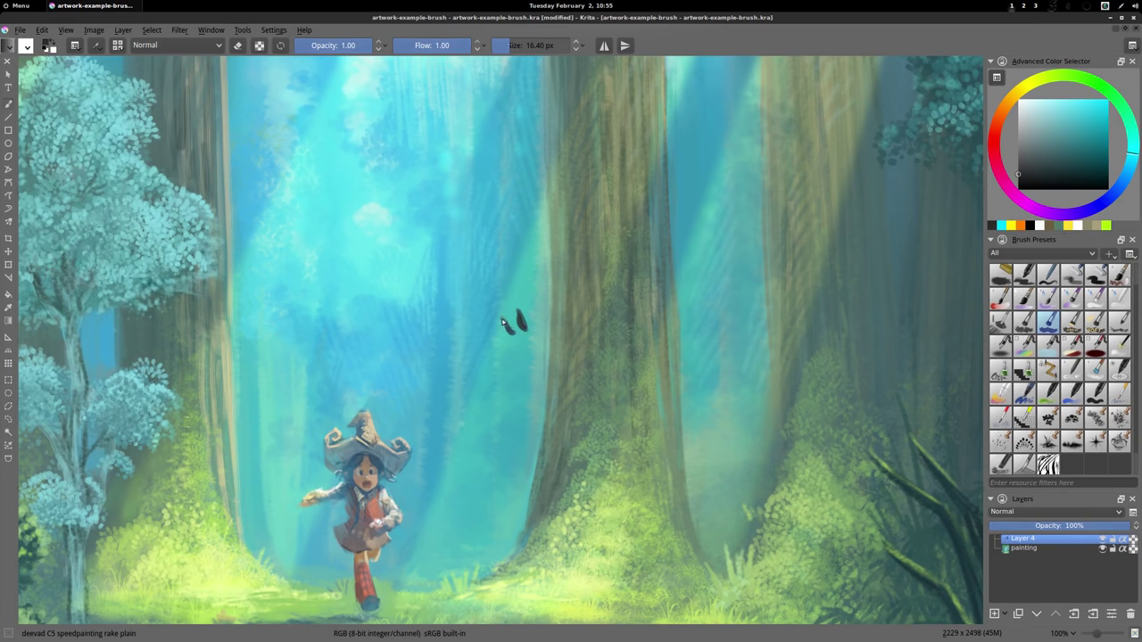
pyautogui.moveTo(518, 332)
pyautogui.mouseDown()
pyautogui.moveTo(505, 341)
pyautogui.moveTo(515, 357)
pyautogui.moveTo(536, 318)
pyautogui.moveTo(544, 337)
pyautogui.moveTo(534, 314)
pyautogui.moveTo(543, 337)
pyautogui.moveTo(526, 354)
pyautogui.moveTo(548, 343)
pyautogui.moveTo(518, 342)
pyautogui.moveTo(526, 330)
pyautogui.moveTo(539, 336)
pyautogui.moveTo(505, 361)
pyautogui.moveTo(534, 327)
pyautogui.moveTo(527, 340)
pyautogui.moveTo(520, 314)
pyautogui.moveTo(535, 338)
pyautogui.moveTo(509, 332)
pyautogui.moveTo(520, 350)
pyautogui.mouseUp()
pyautogui.click(1105, 225)
pyautogui.press('d')
pyautogui.press('e')
pyautogui.press('e')
pyautogui.keyDown('ctrl'); pyautogui.click(514, 352); pyautogui.keyUp('ctrl')
pyautogui.press('e')
pyautogui.press('e')
pyautogui.keyDown('ctrl'); pyautogui.click(519, 342); pyautogui.keyUp('ctrl')
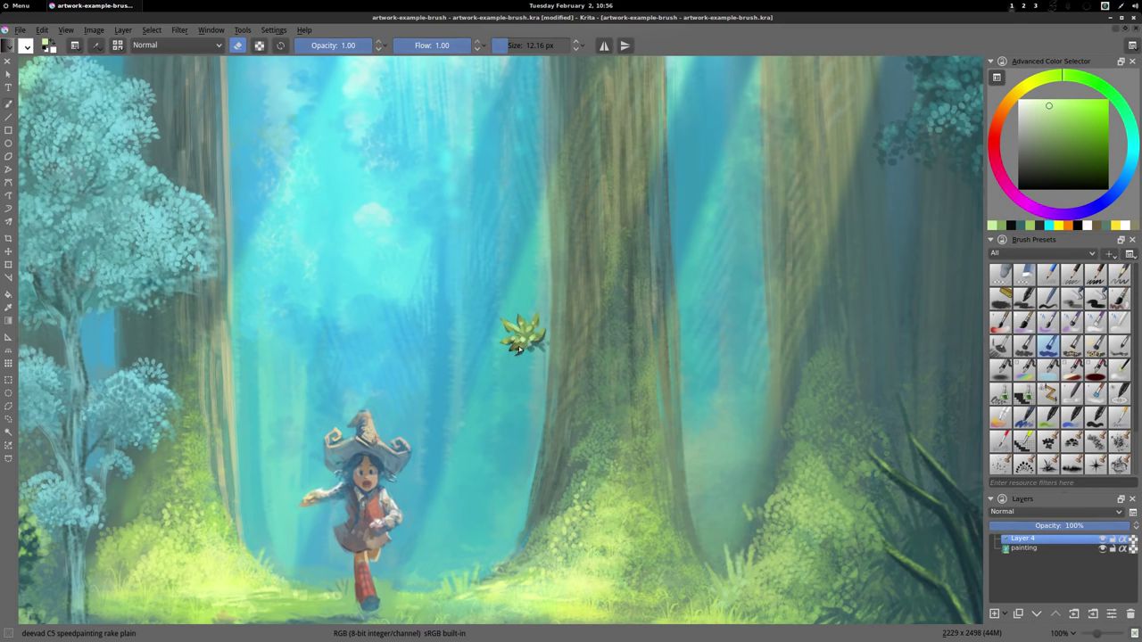
pyautogui.press('e')
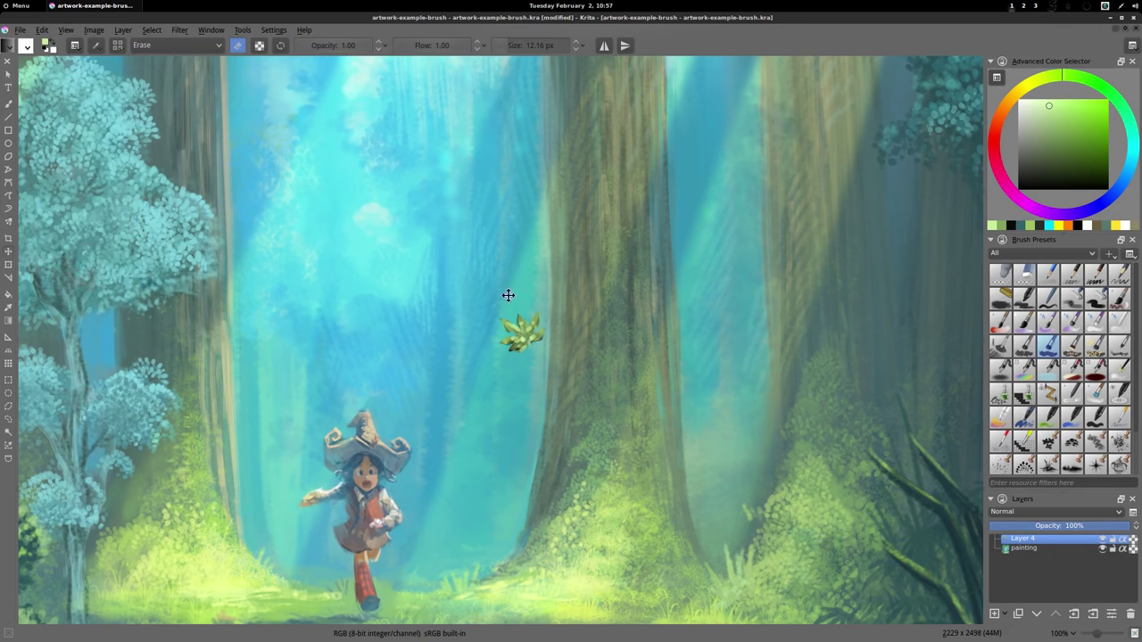
# Step: Move the leaf cluster up and to the right, then load the small eraser preset
pyautogui.press('t')
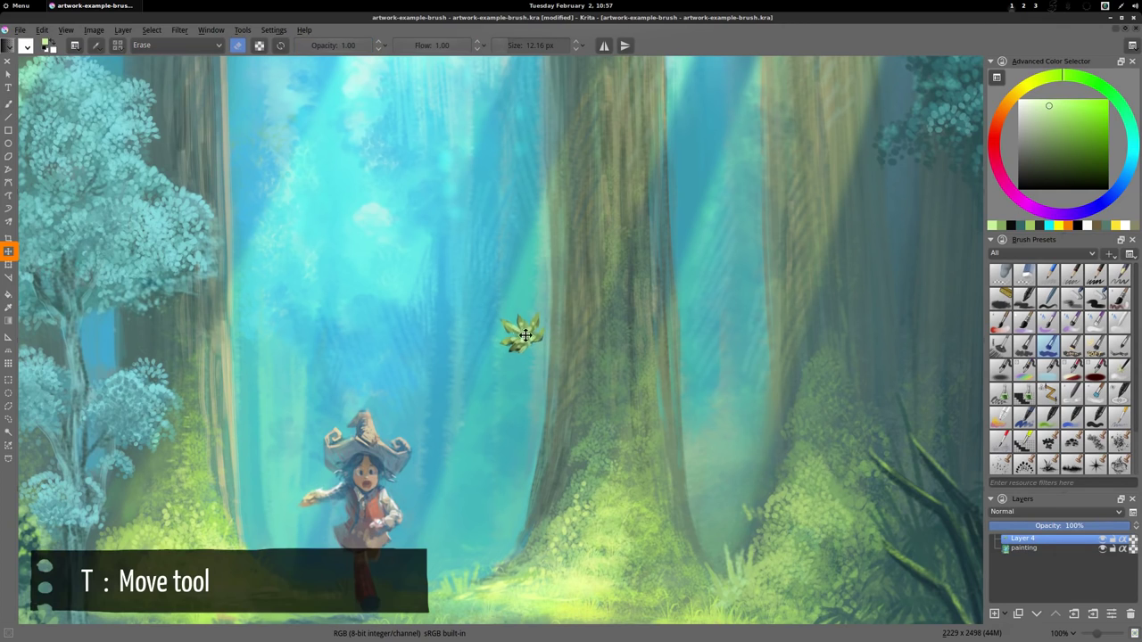
pyautogui.moveTo(524, 333)
pyautogui.mouseDown()
pyautogui.moveTo(795, 278)
pyautogui.moveTo(795, 370)
pyautogui.moveTo(810, 308)
pyautogui.mouseUp()
pyautogui.click(1001, 274)
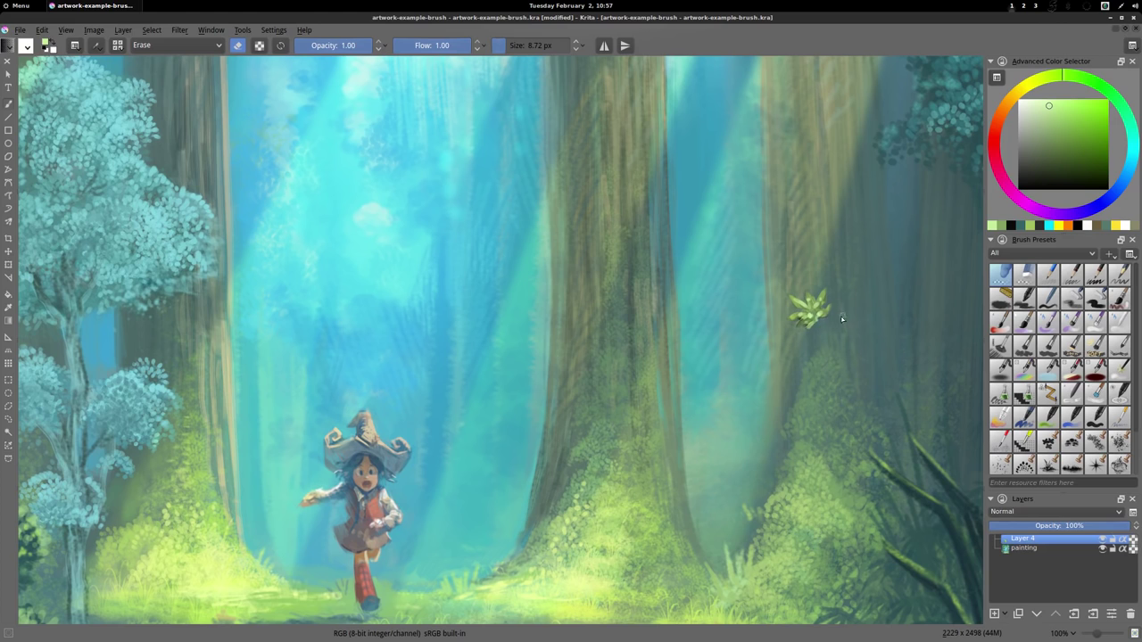
# Step: Rotate the leaf cluster, place it on the central trunk, and select a rectangle around it
pyautogui.hotkey('ctrl', 't')
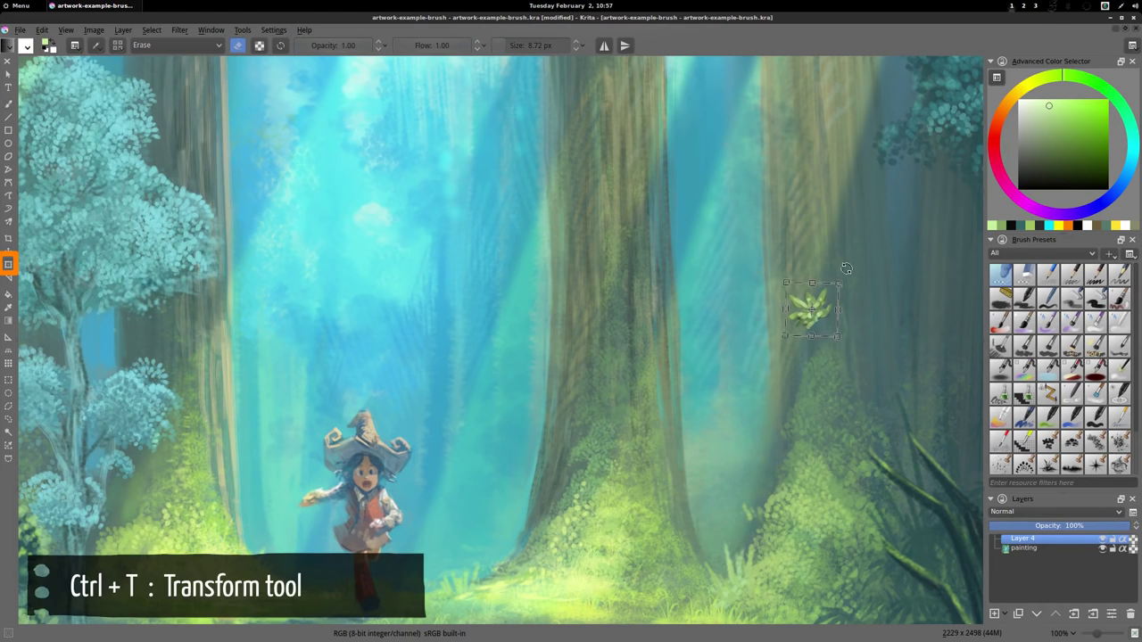
pyautogui.moveTo(843, 267); pyautogui.dragTo(793, 361)
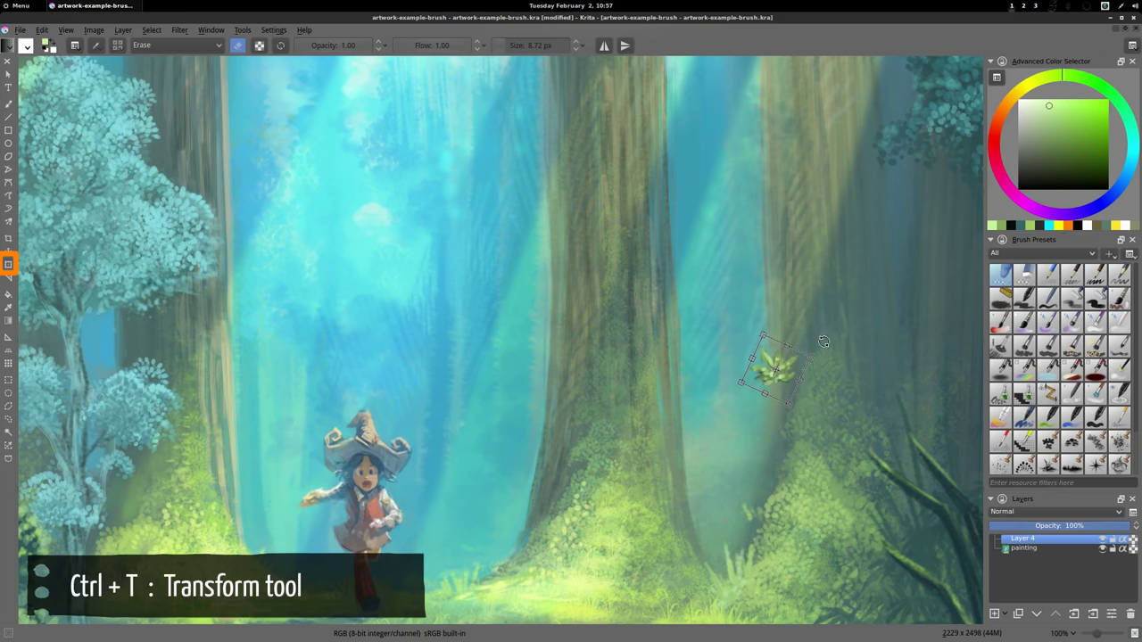
pyautogui.press('t')
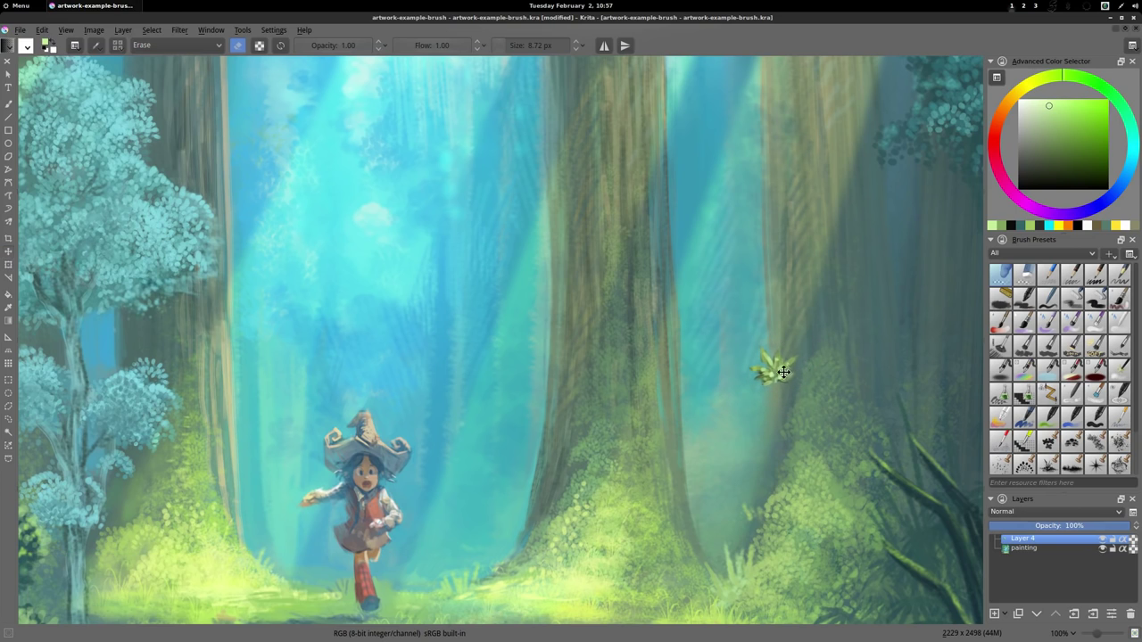
pyautogui.moveTo(778, 371); pyautogui.dragTo(543, 350)
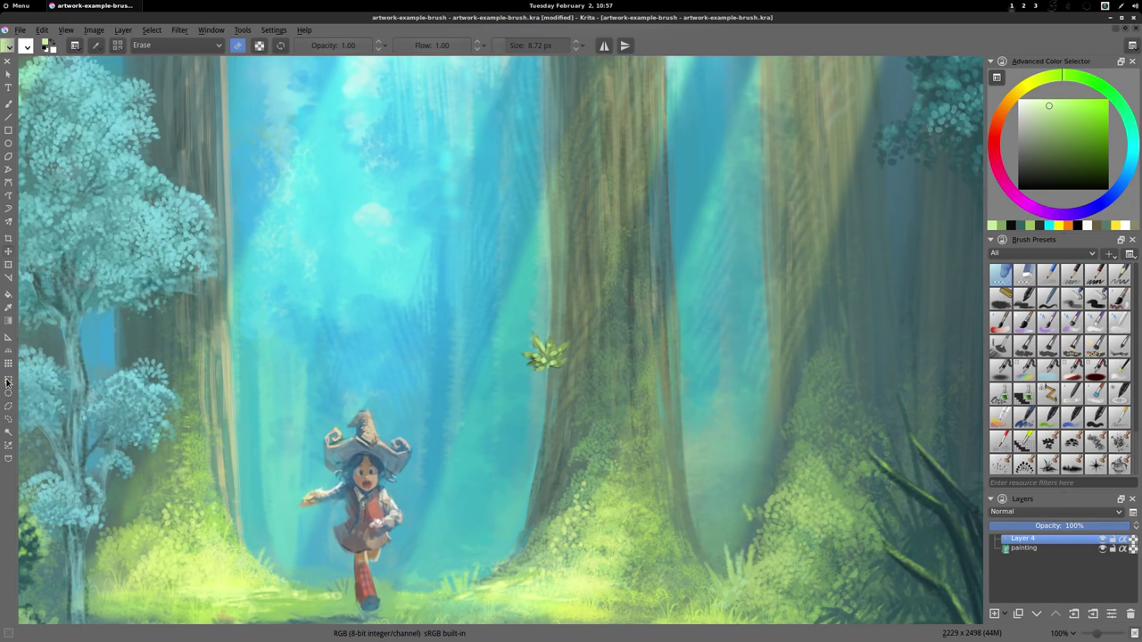
pyautogui.moveTo(571, 375); pyautogui.dragTo(606, 404)
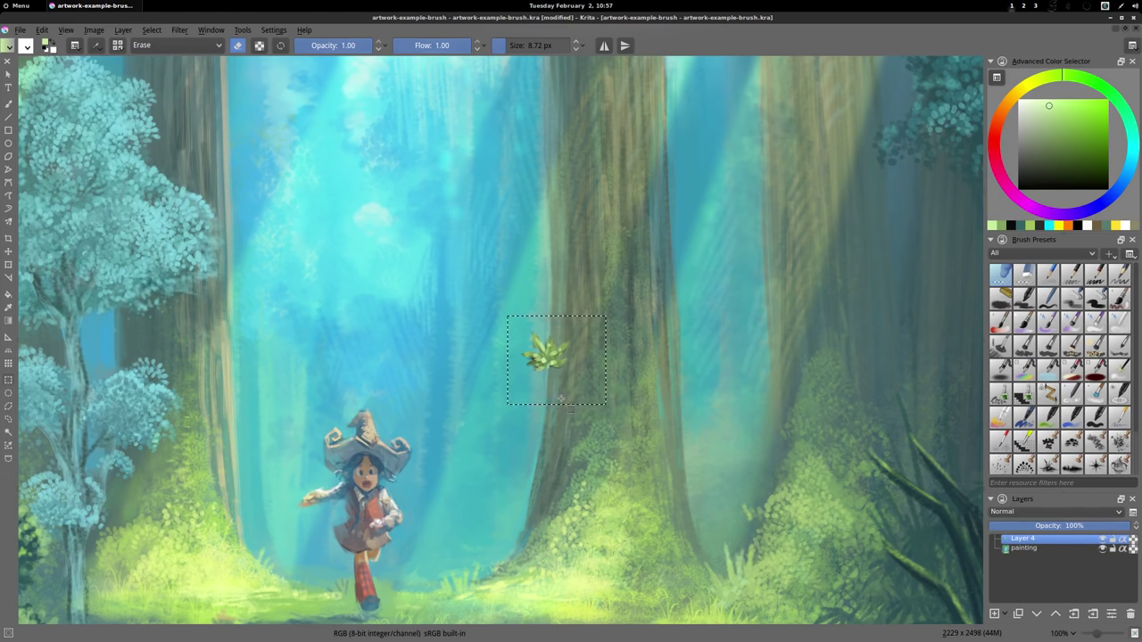
# Step: Desaturate the leaf sprig to grey with HSV Adjustment saturation at -100
pyautogui.hotkey('ctrl', 'u')
pyautogui.moveTo(530, 270); pyautogui.dragTo(804, 262)
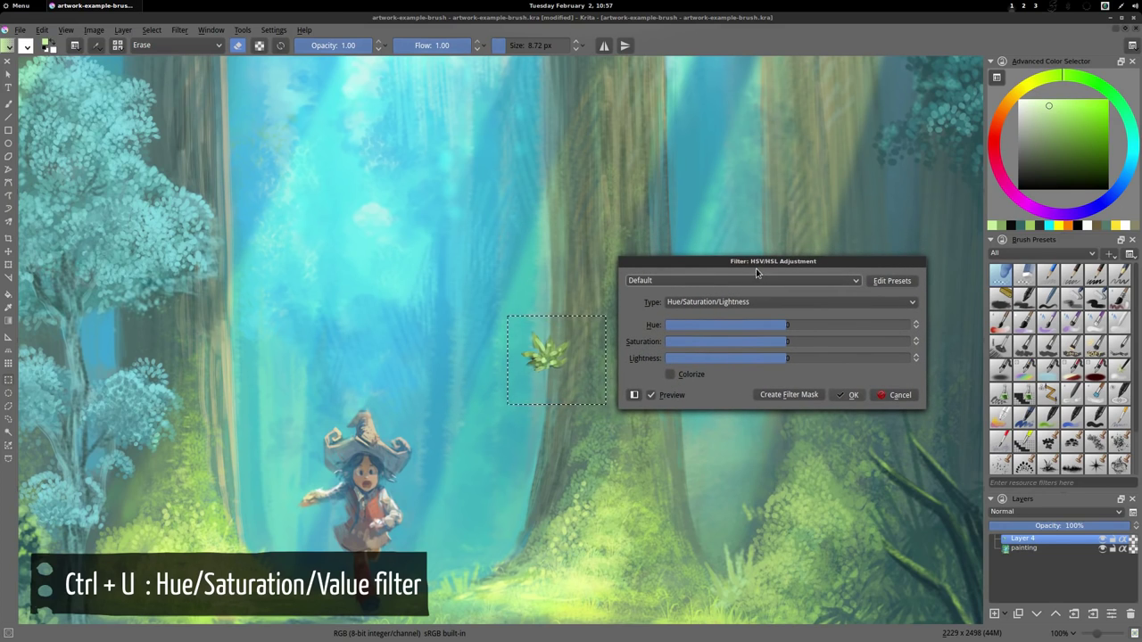
pyautogui.moveTo(797, 264); pyautogui.dragTo(798, 229)
pyautogui.click(183, 31)
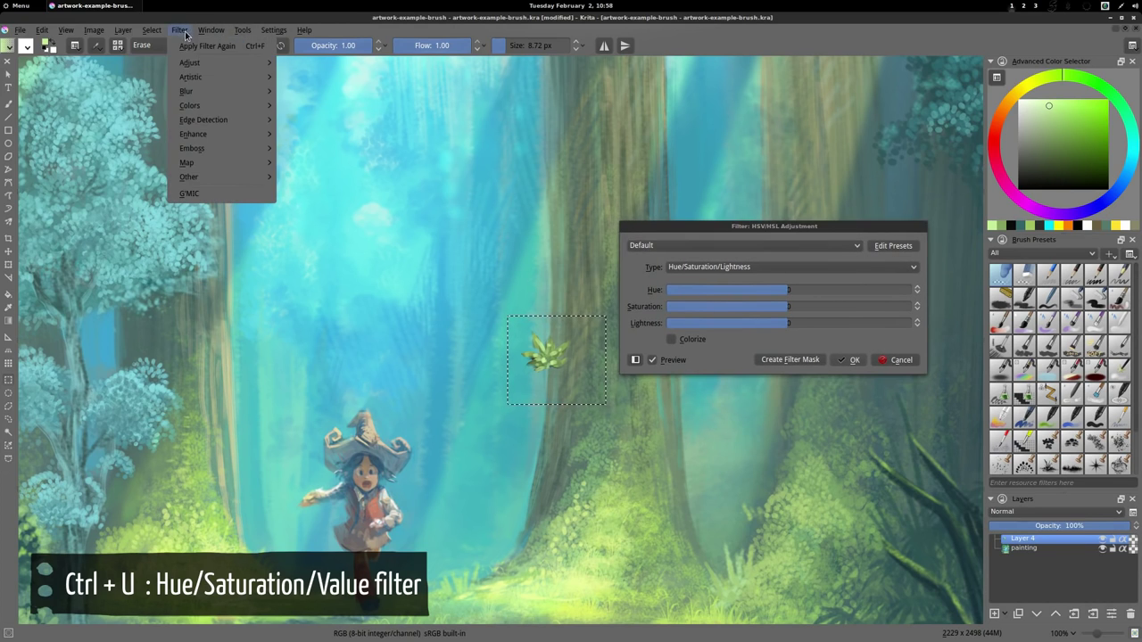
pyautogui.moveTo(200, 65)
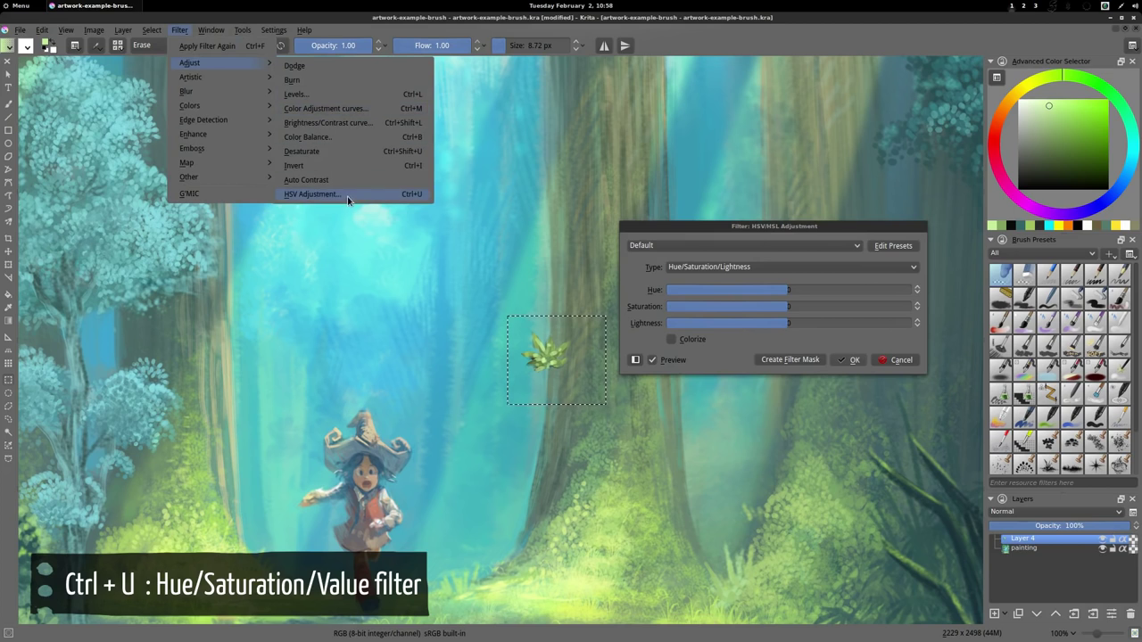
pyautogui.click(425, 200)
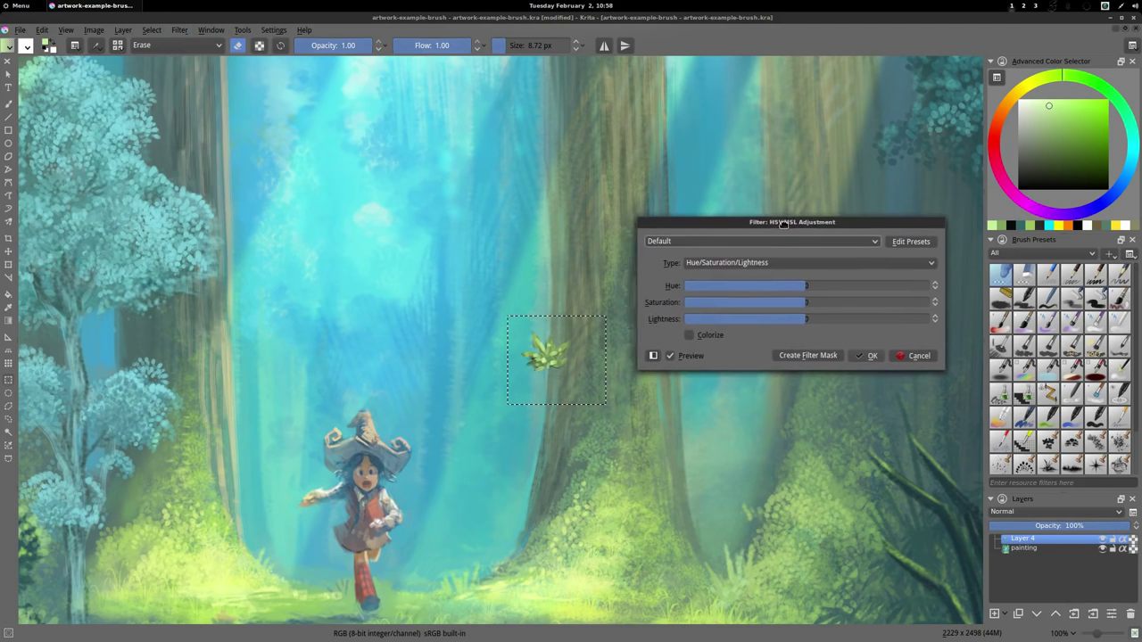
pyautogui.moveTo(807, 305); pyautogui.dragTo(668, 310)
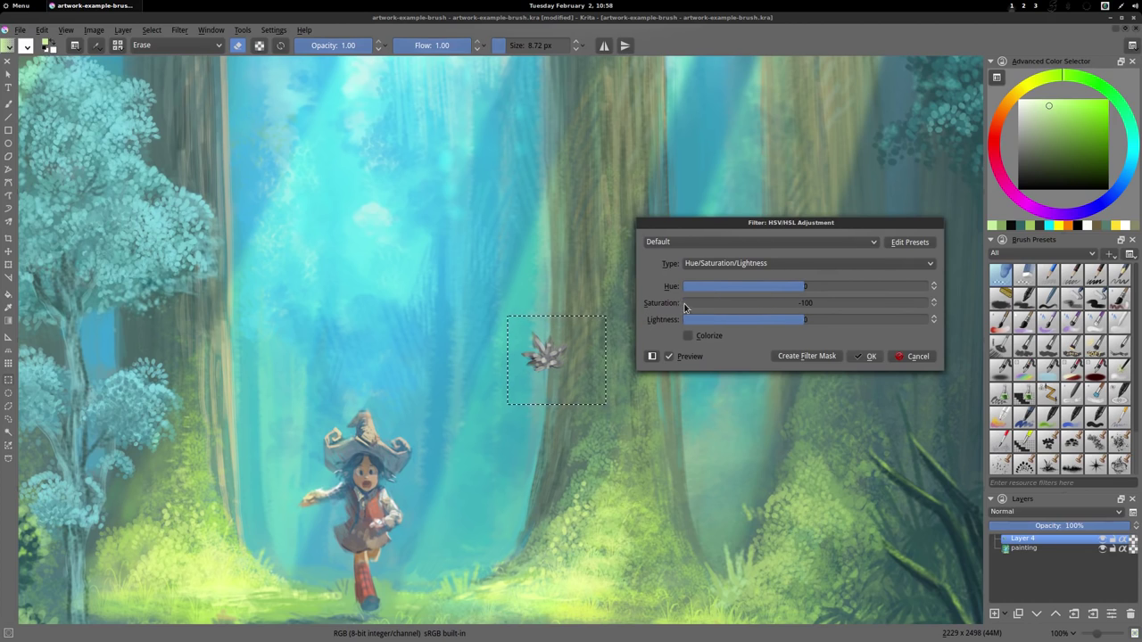
pyautogui.click(866, 356)
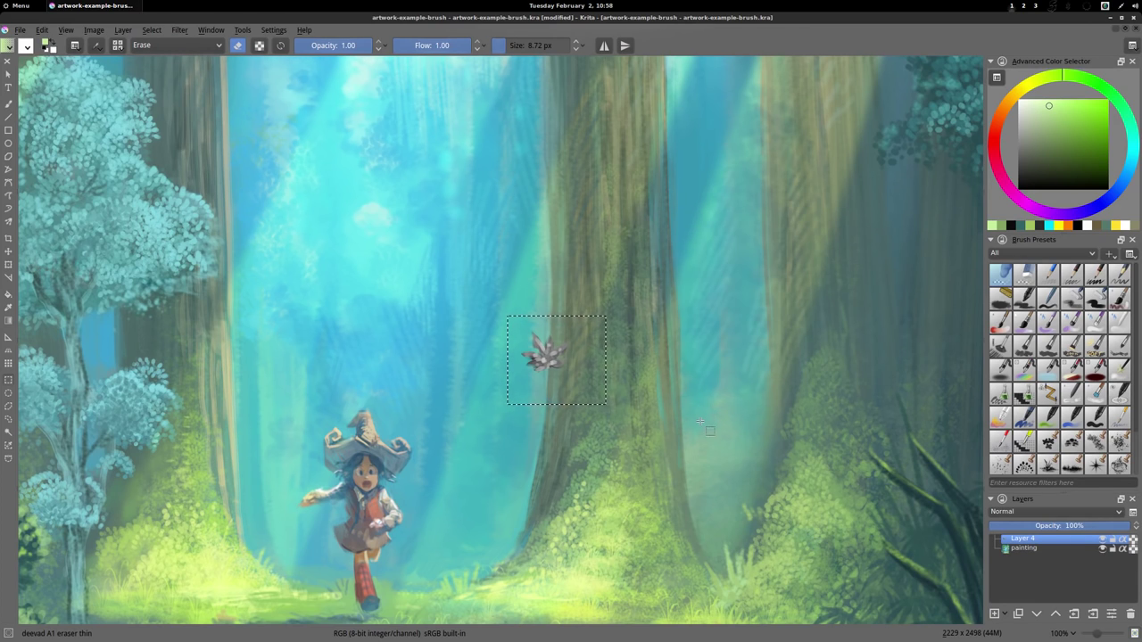
# Step: Apply Levels to the grey leaf with input black point 93 and white point about 239
pyautogui.hotkey('ctrl', 'l')
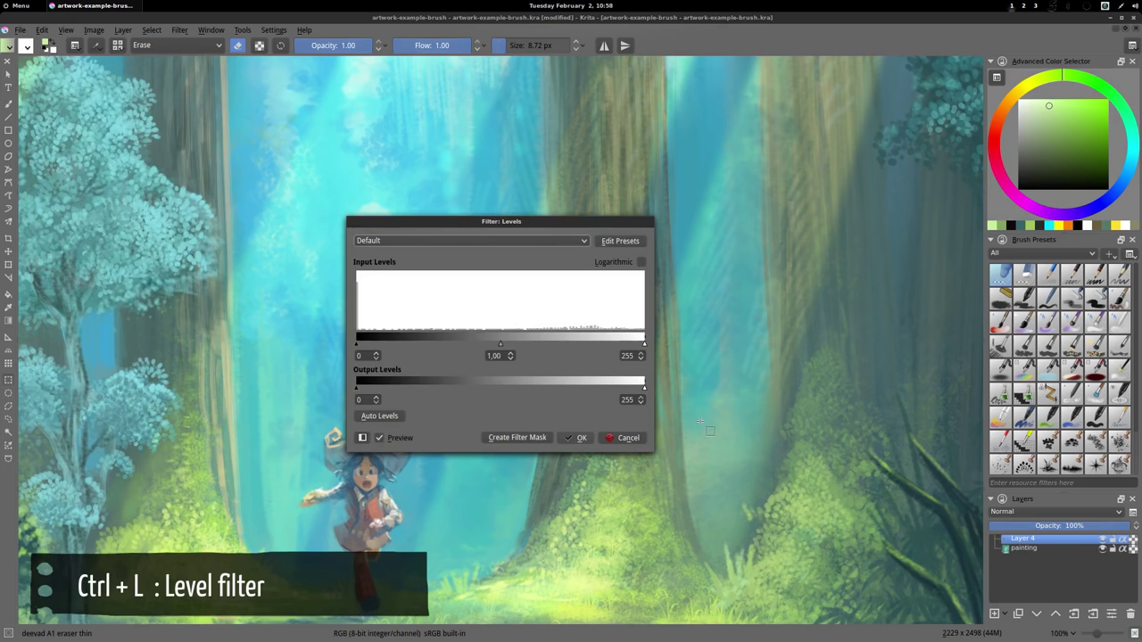
pyautogui.moveTo(518, 227); pyautogui.dragTo(792, 191)
pyautogui.click(181, 31)
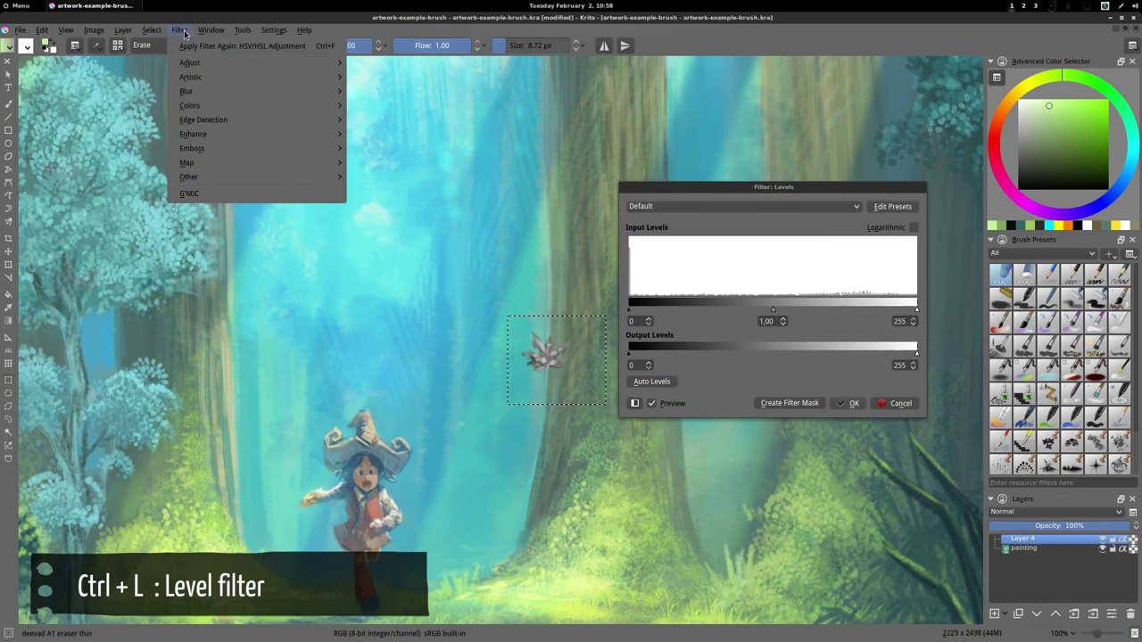
pyautogui.moveTo(191, 69)
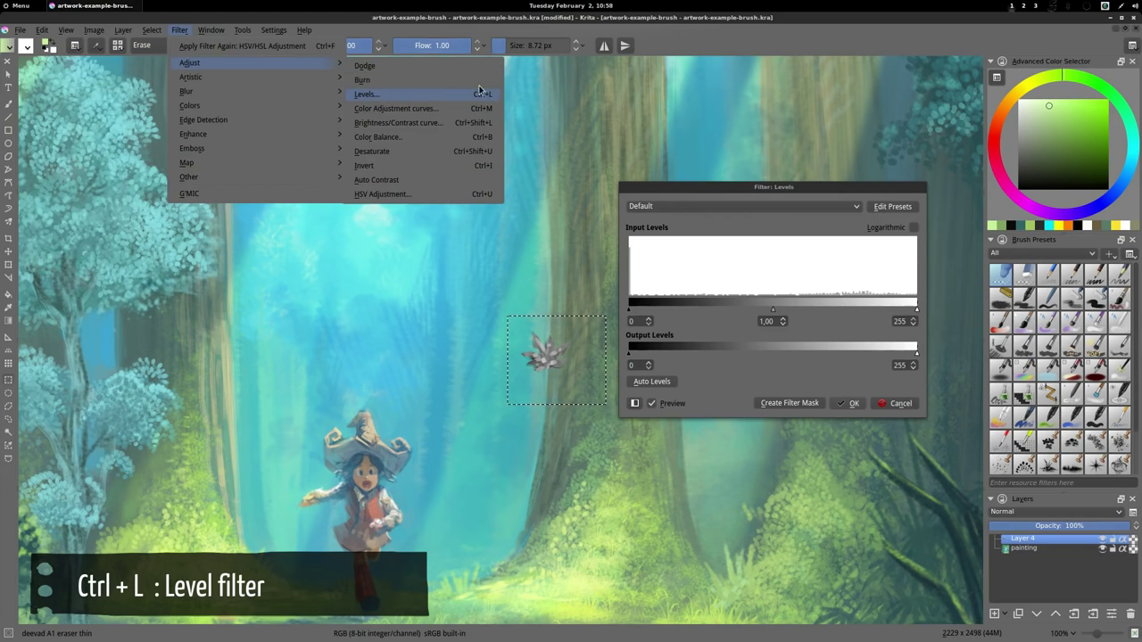
pyautogui.click(730, 188)
pyautogui.moveTo(730, 188); pyautogui.dragTo(733, 194)
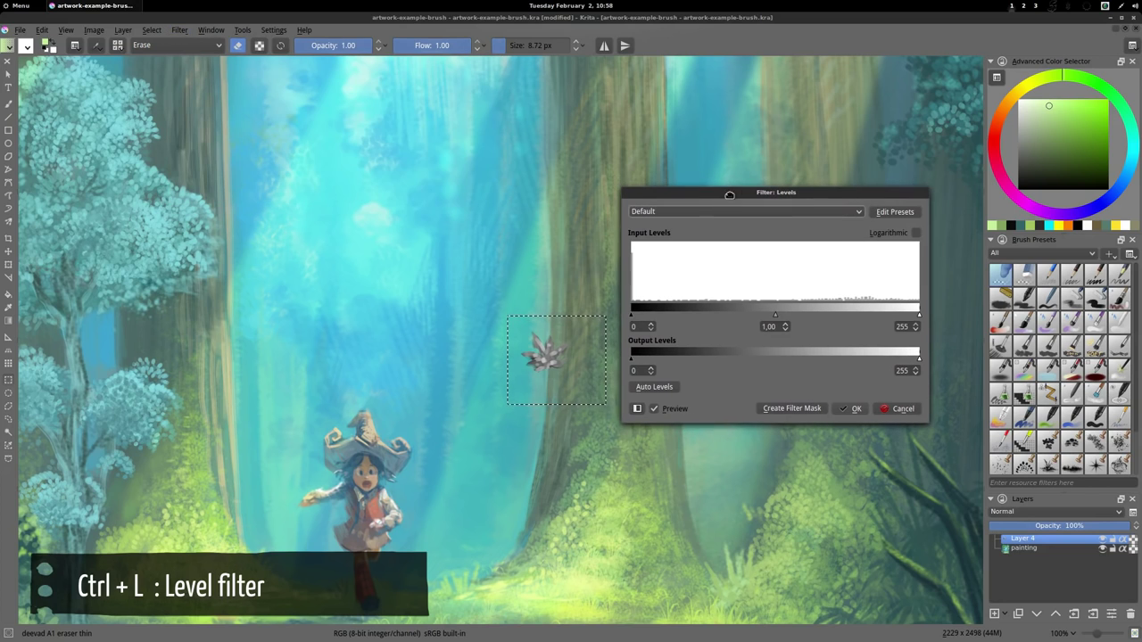
pyautogui.moveTo(632, 319); pyautogui.dragTo(708, 315)
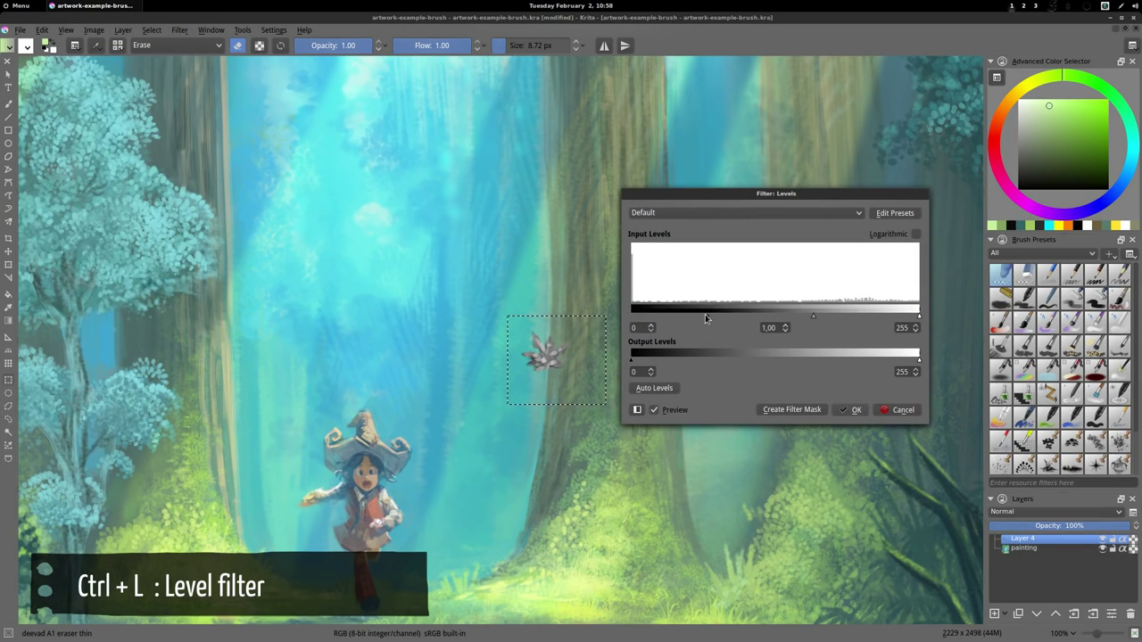
pyautogui.moveTo(919, 316); pyautogui.dragTo(834, 318)
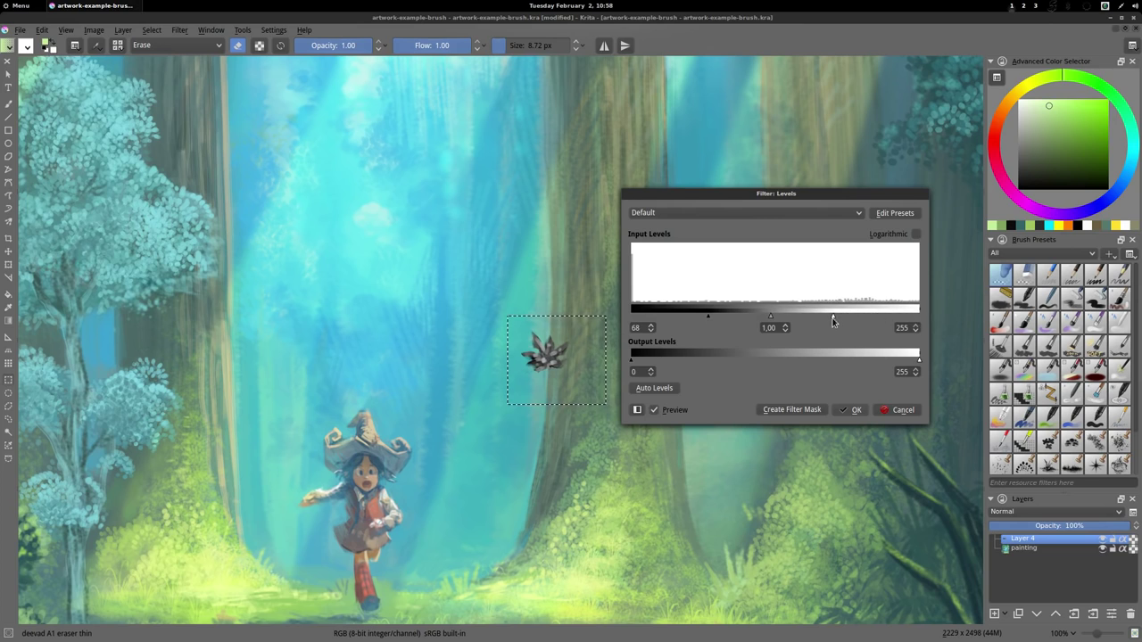
pyautogui.moveTo(708, 316); pyautogui.dragTo(737, 313)
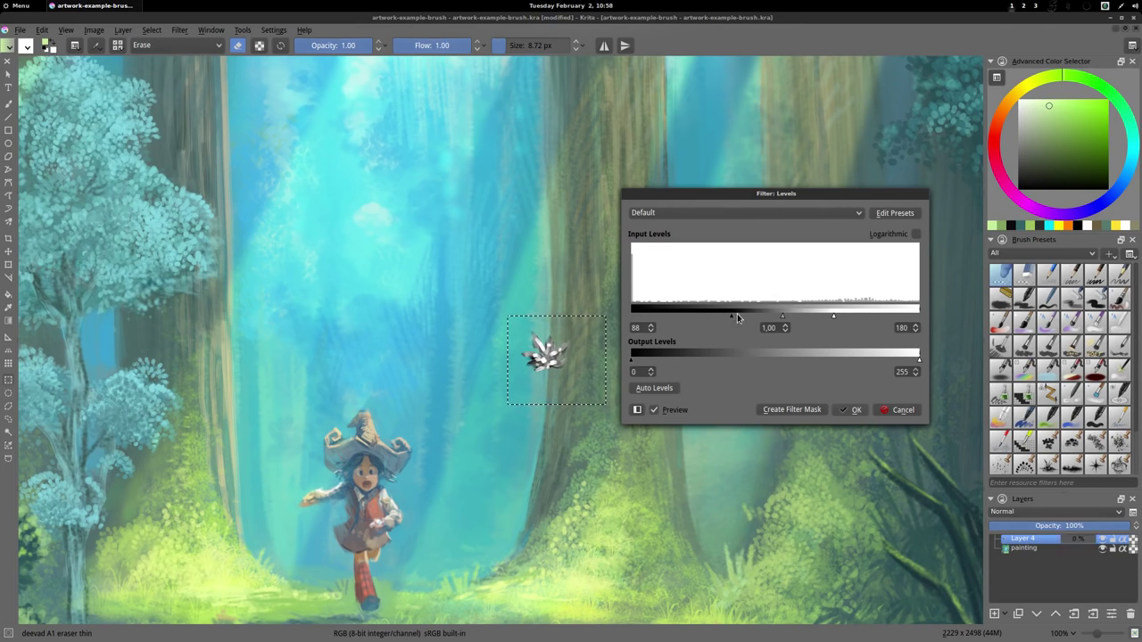
pyautogui.moveTo(844, 316); pyautogui.dragTo(901, 316)
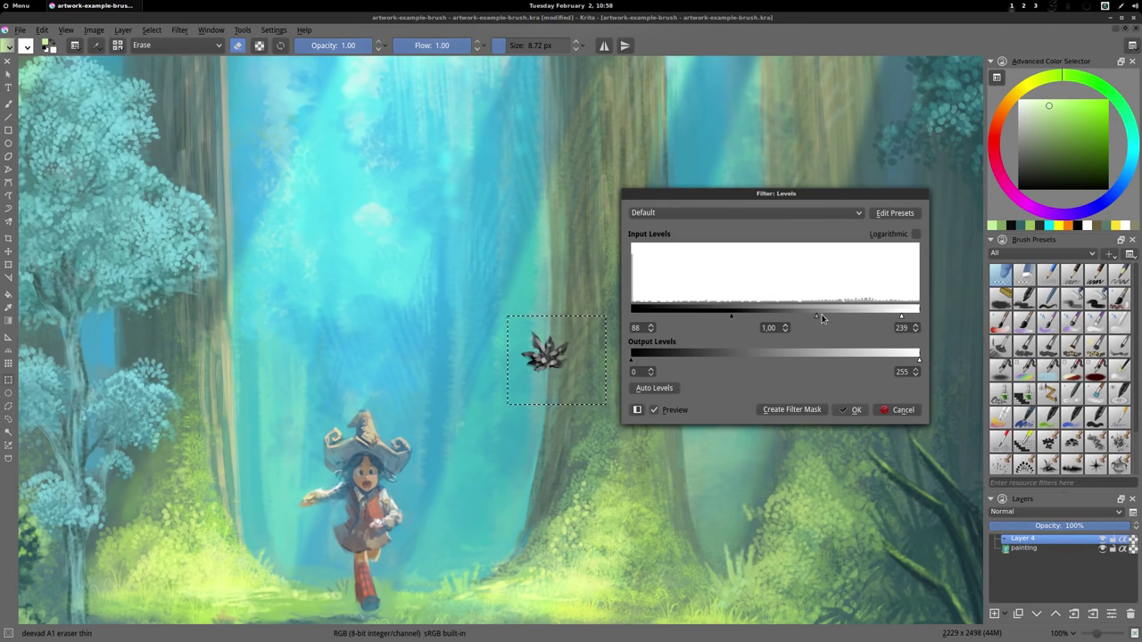
pyautogui.moveTo(730, 317); pyautogui.dragTo(737, 316)
pyautogui.click(856, 411)
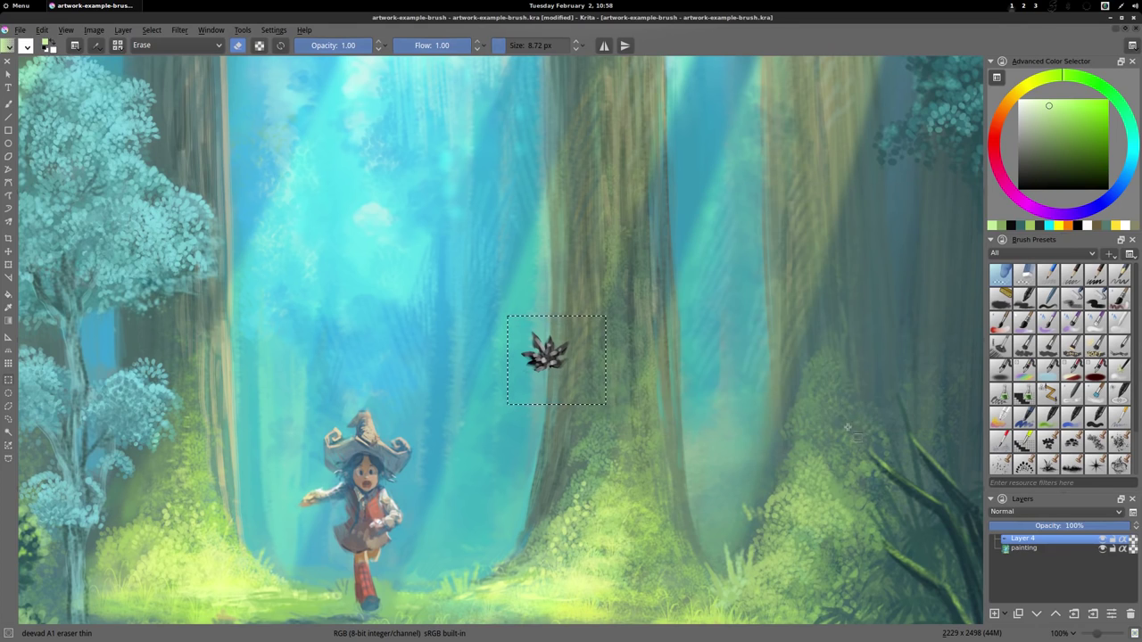
# Step: Apply Color to Alpha on white at threshold 100 to the leaf sprig
pyautogui.click(181, 33)
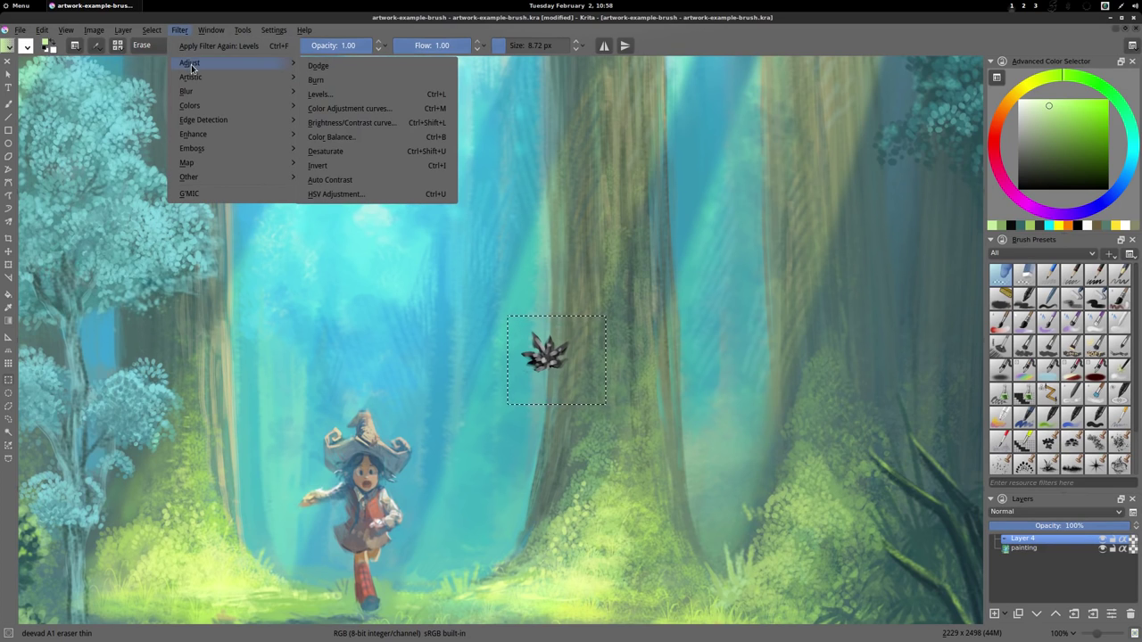
pyautogui.moveTo(190, 105)
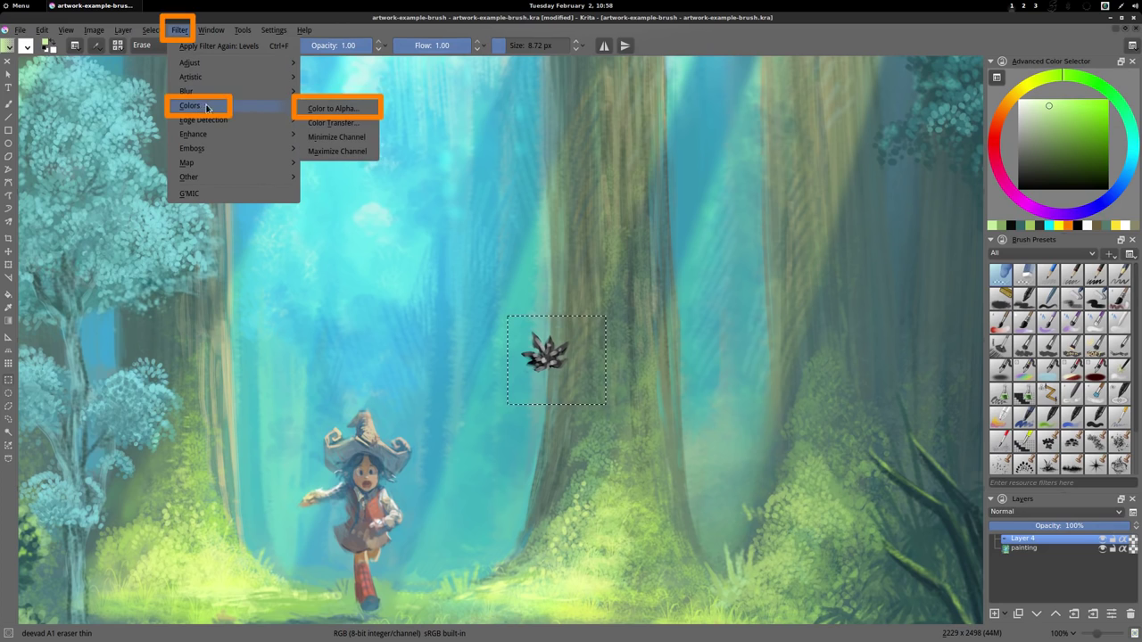
pyautogui.click(347, 112)
pyautogui.moveTo(571, 224); pyautogui.dragTo(792, 169)
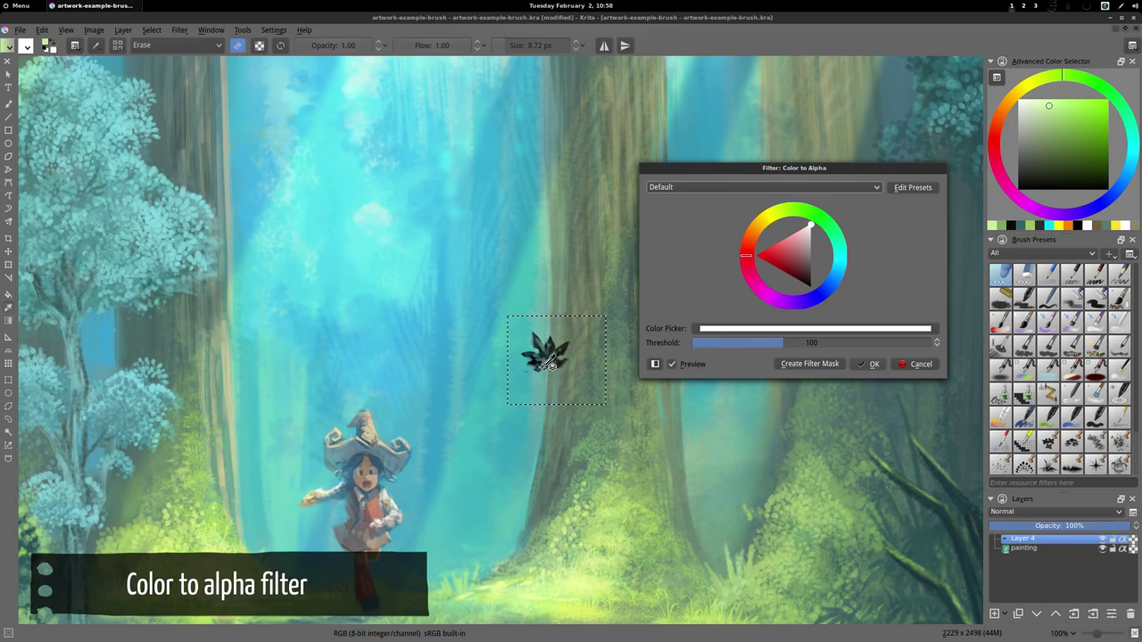
pyautogui.scroll(5, 551, 357)
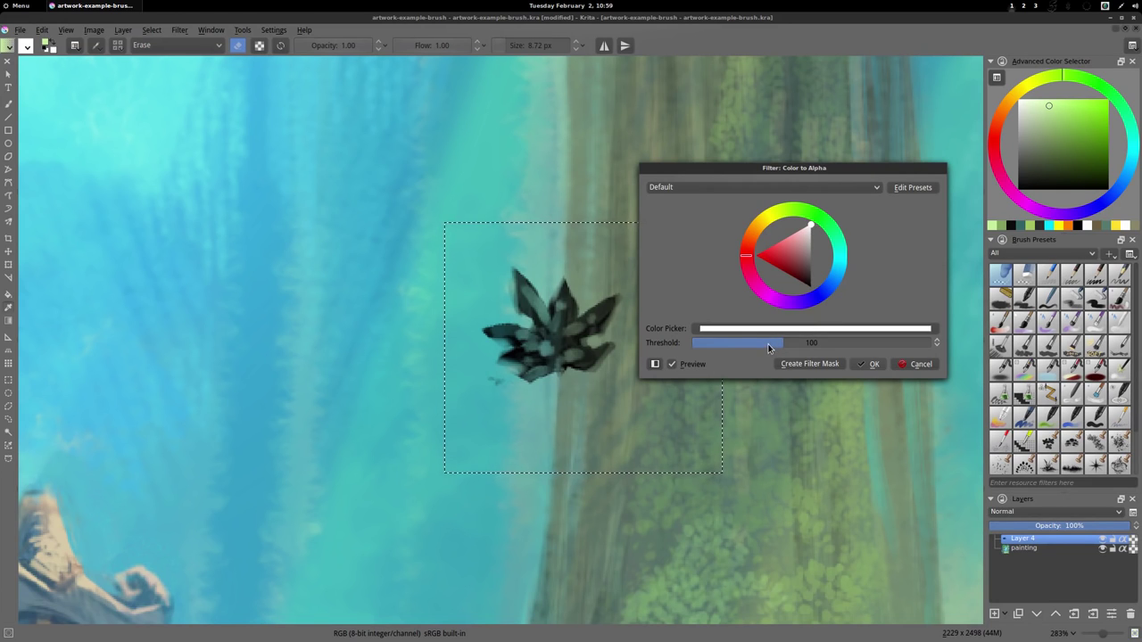
pyautogui.click(874, 366)
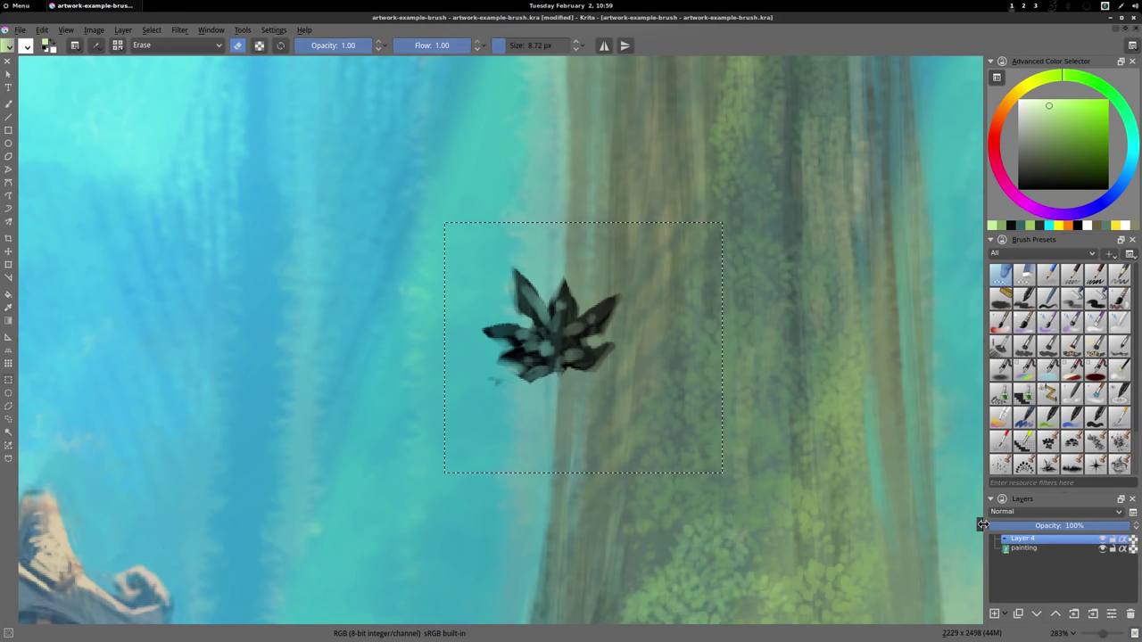
# Step: Isolate Layer 4 and zoom in to inspect the leaf sprig
pyautogui.rightClick(1019, 539)
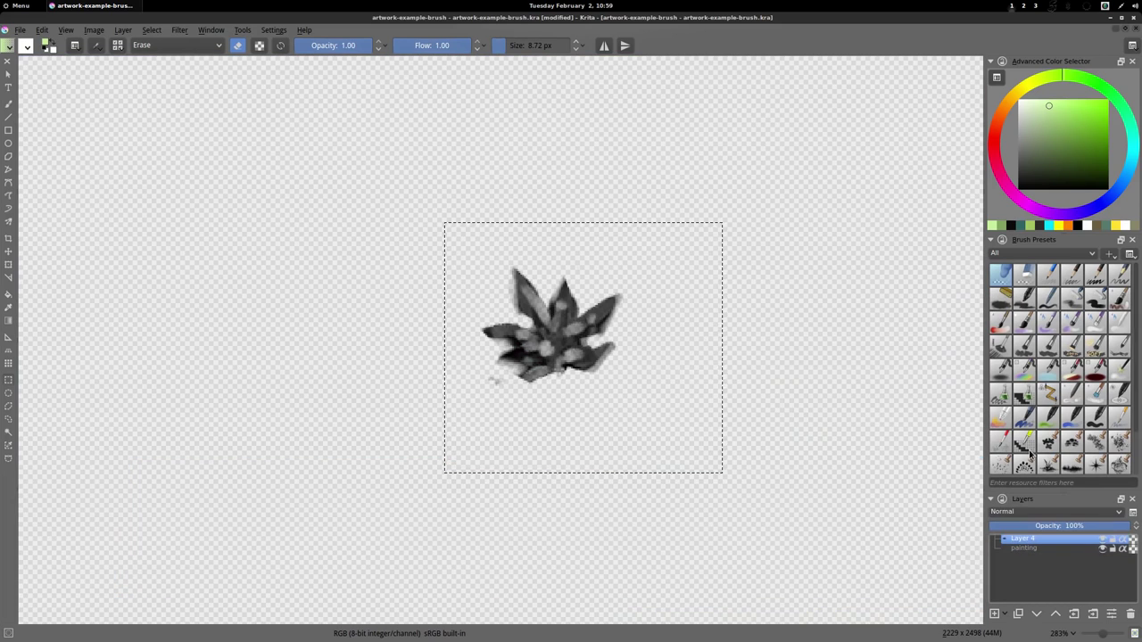
pyautogui.click(1029, 452)
pyautogui.scroll(10, 566, 341)
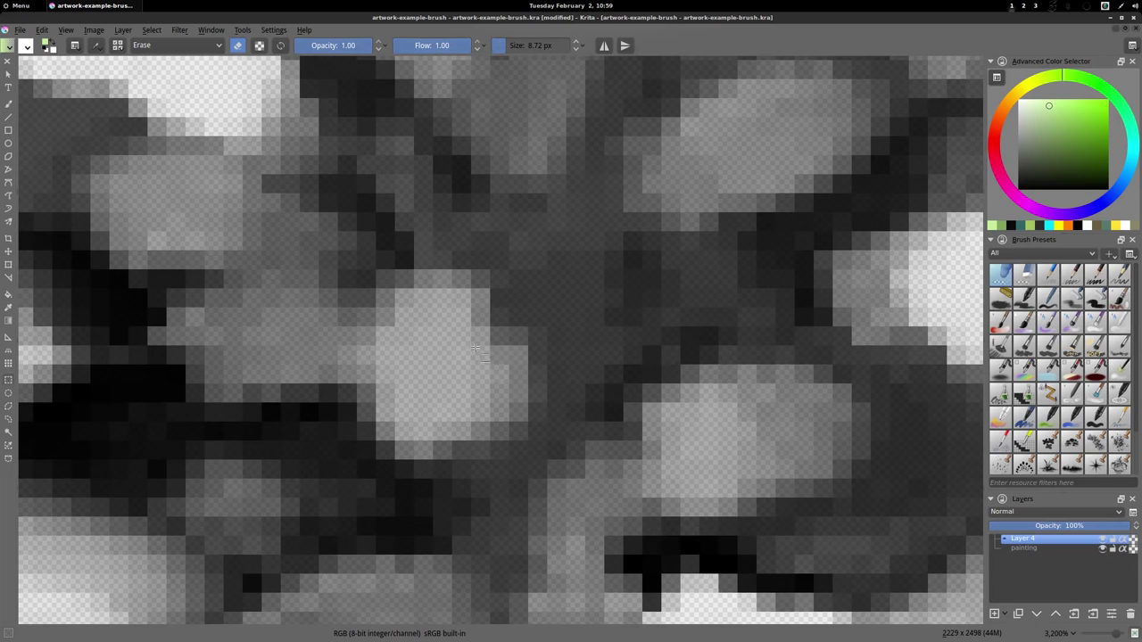
pyautogui.scroll(-3, 547, 334)
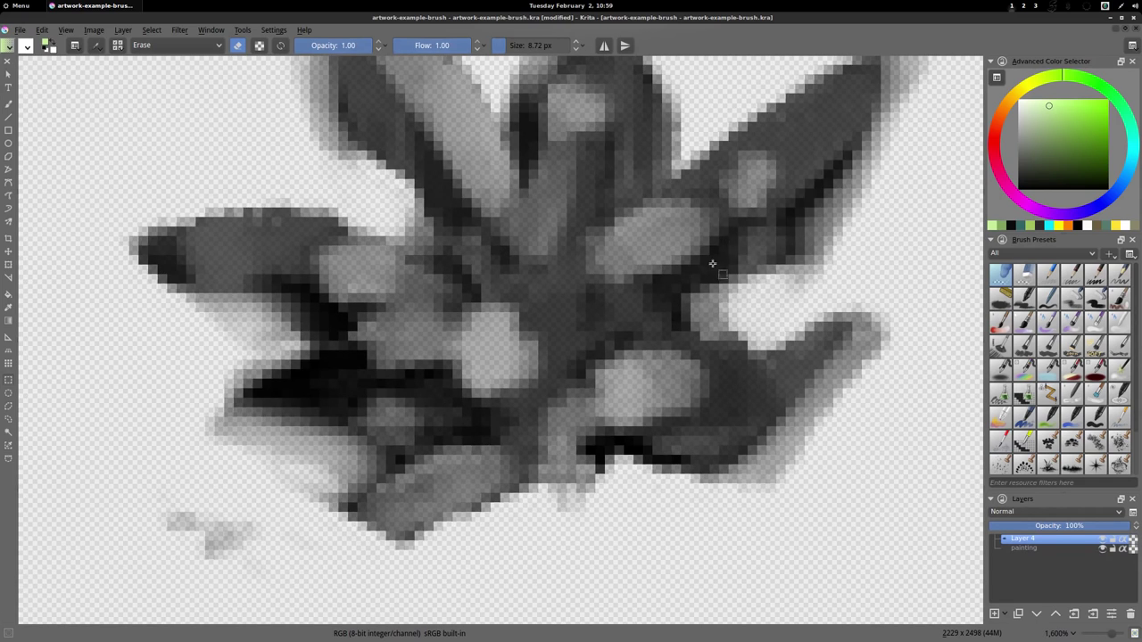
pyautogui.scroll(-3, 713, 263)
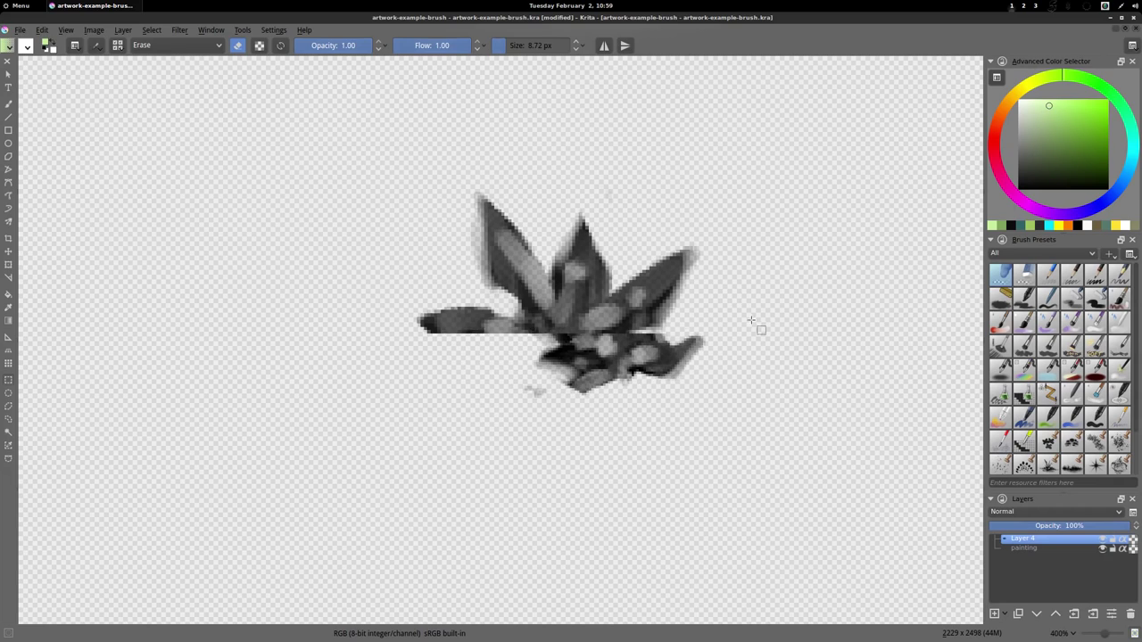
pyautogui.scroll(-1, 754, 324)
# Step: Draw a square rectangular selection around the leaf sprig
pyautogui.moveTo(788, 324)
pyautogui.mouseDown()
pyautogui.moveTo(708, 367)
pyautogui.moveTo(668, 360)
pyautogui.mouseUp()
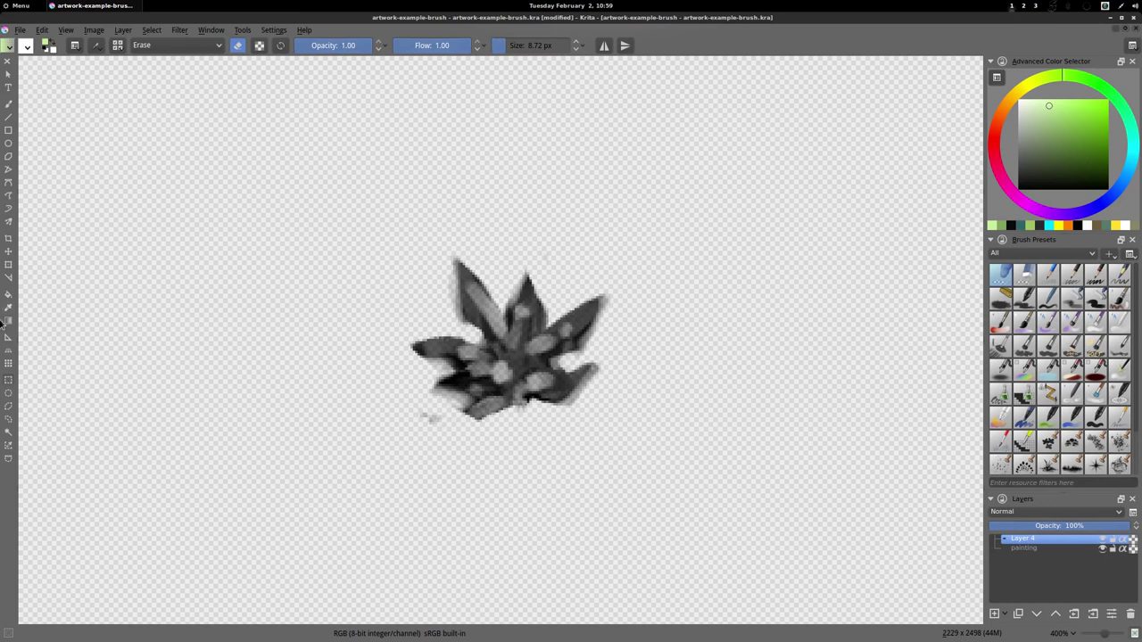
pyautogui.click(9, 381)
pyautogui.moveTo(381, 224)
pyautogui.mouseDown()
pyautogui.moveTo(577, 369)
pyautogui.moveTo(639, 458)
pyautogui.moveTo(615, 427)
pyautogui.moveTo(682, 479)
pyautogui.moveTo(627, 434)
pyautogui.moveTo(571, 413)
pyautogui.moveTo(627, 413)
pyautogui.moveTo(577, 415)
pyautogui.moveTo(641, 468)
pyautogui.moveTo(630, 463)
pyautogui.mouseUp()
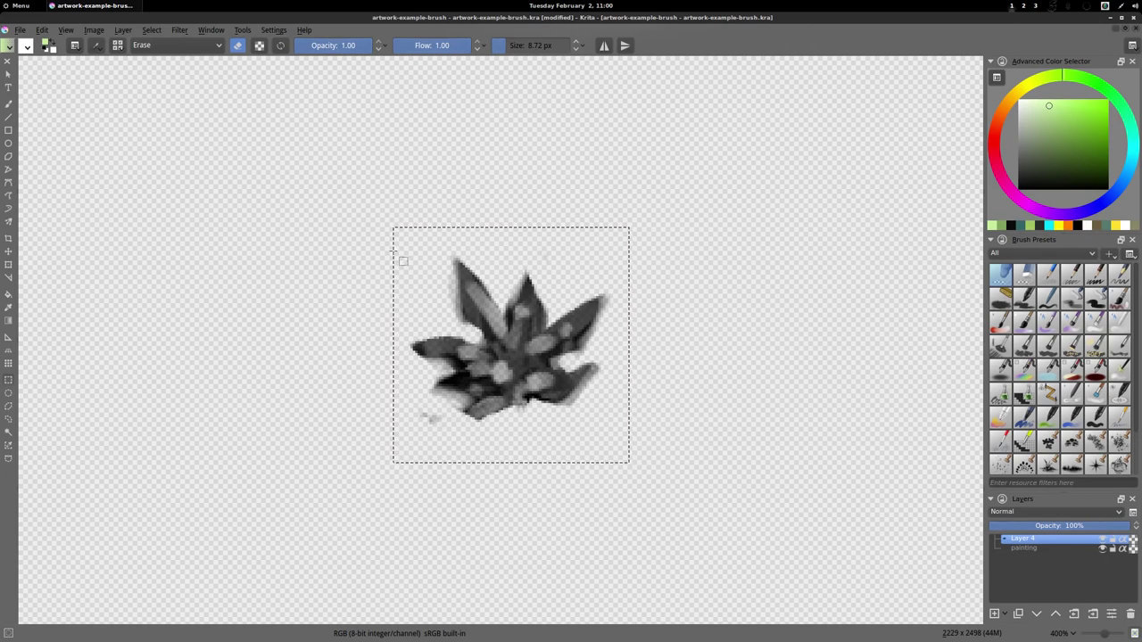
# Step: In the Brush Editor's Predefined tips, start a new Stamp from the leaf selection
pyautogui.scroll(-4, 598, 311)
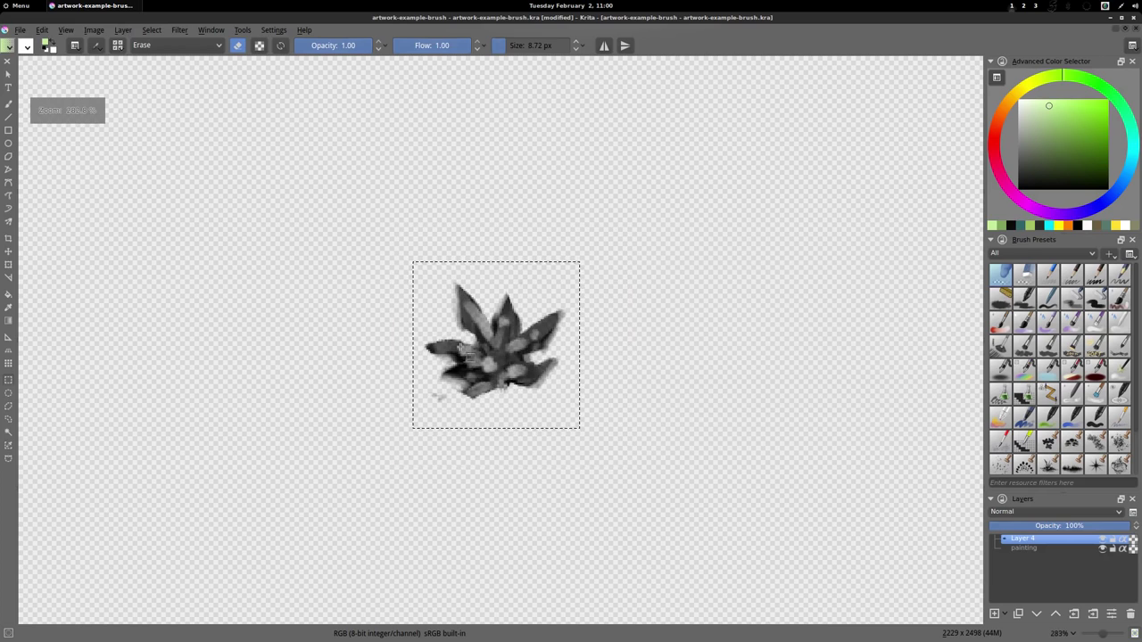
pyautogui.moveTo(598, 312); pyautogui.dragTo(542, 332)
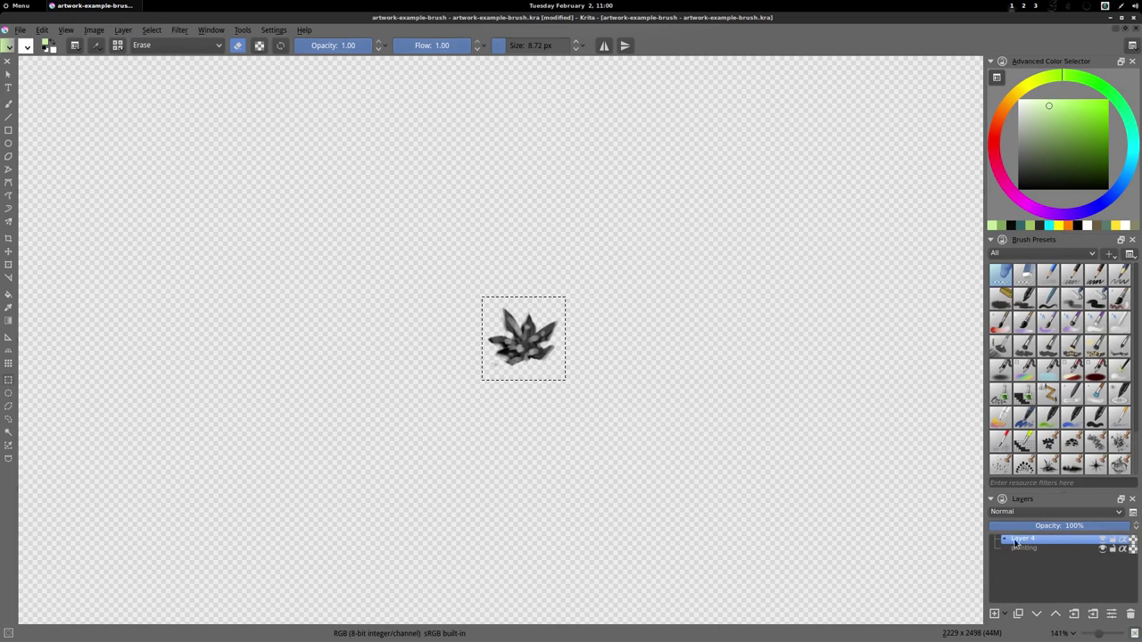
pyautogui.click(96, 46)
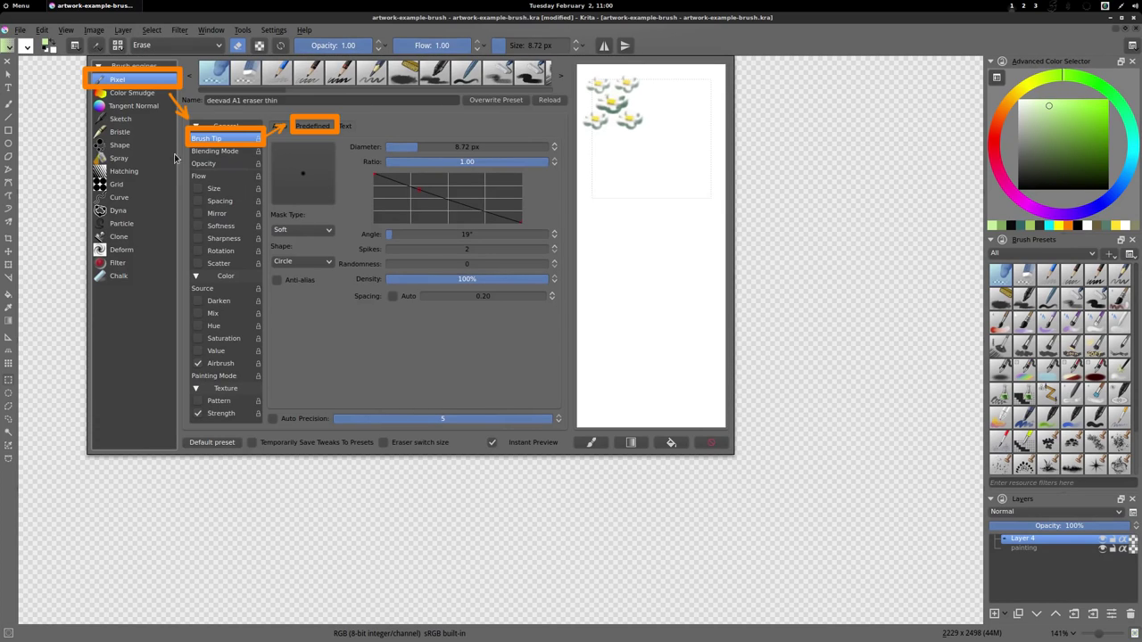
pyautogui.click(313, 125)
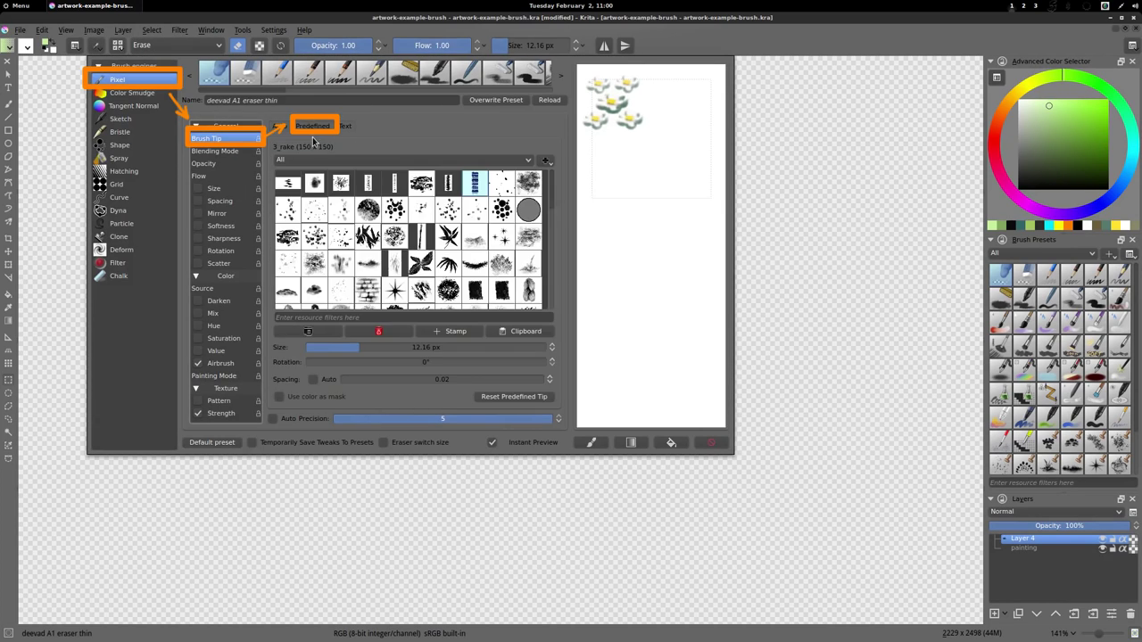
pyautogui.click(456, 334)
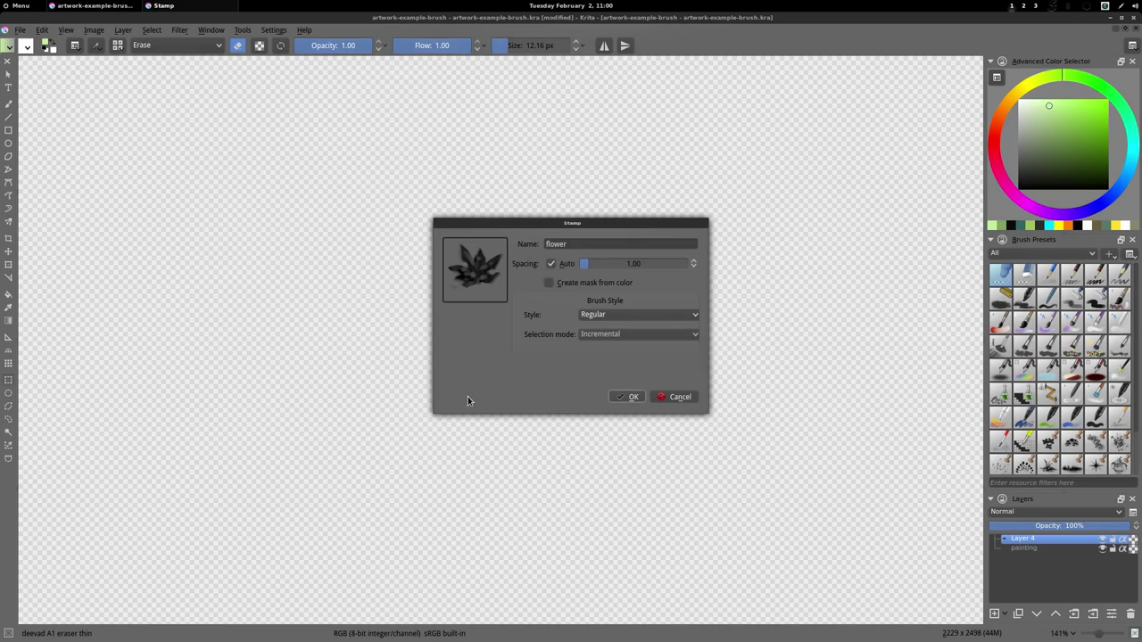
# Step: Name the stamp 'tree leaves demo', enable Create mask from color, and create it
pyautogui.moveTo(564, 226); pyautogui.dragTo(754, 205)
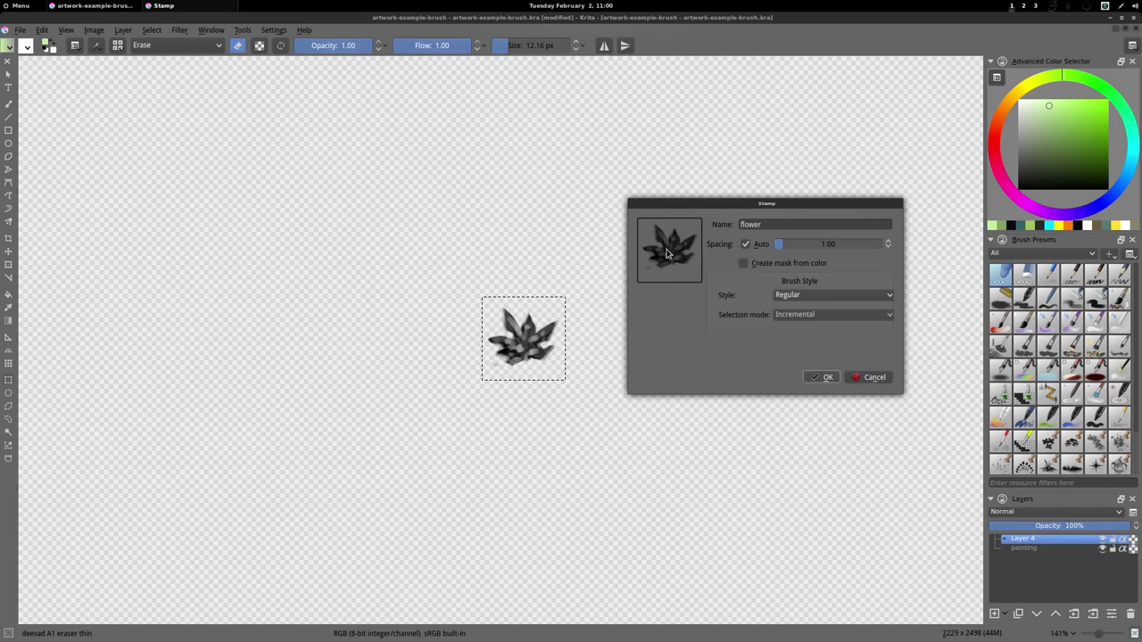
pyautogui.press('Tab')
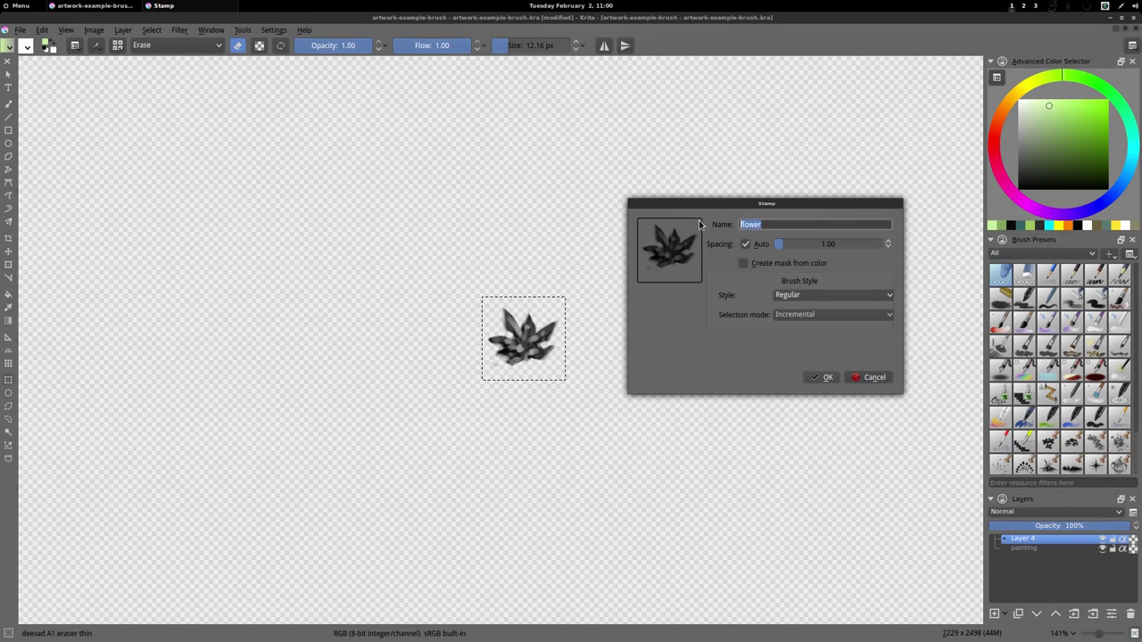
pyautogui.write('tree leaves demo')
pyautogui.click(745, 264)
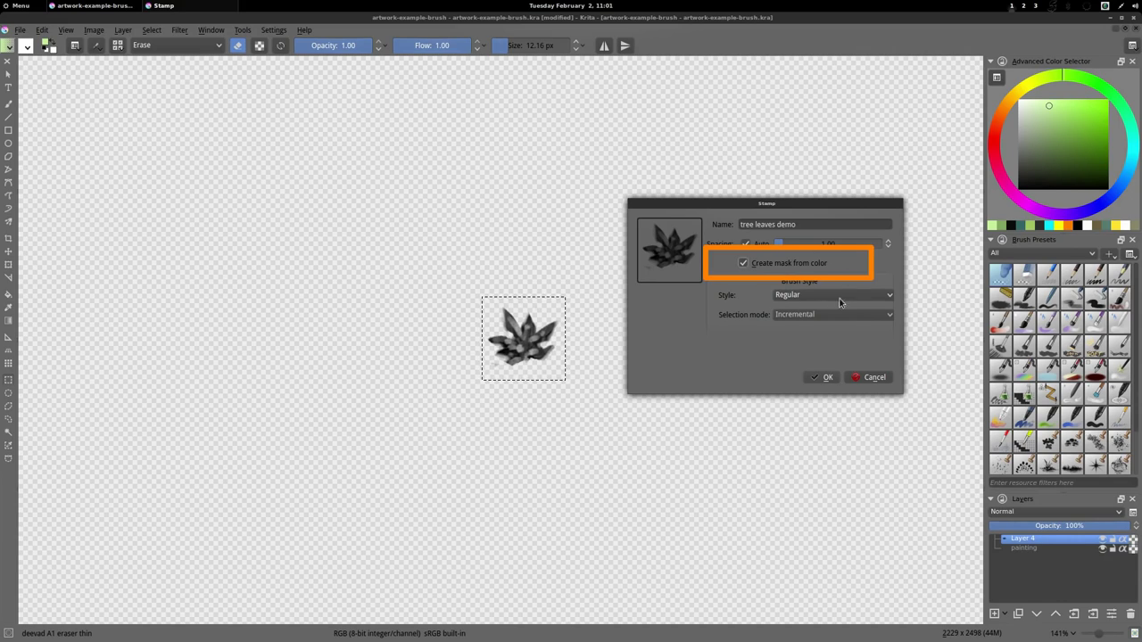
pyautogui.click(825, 378)
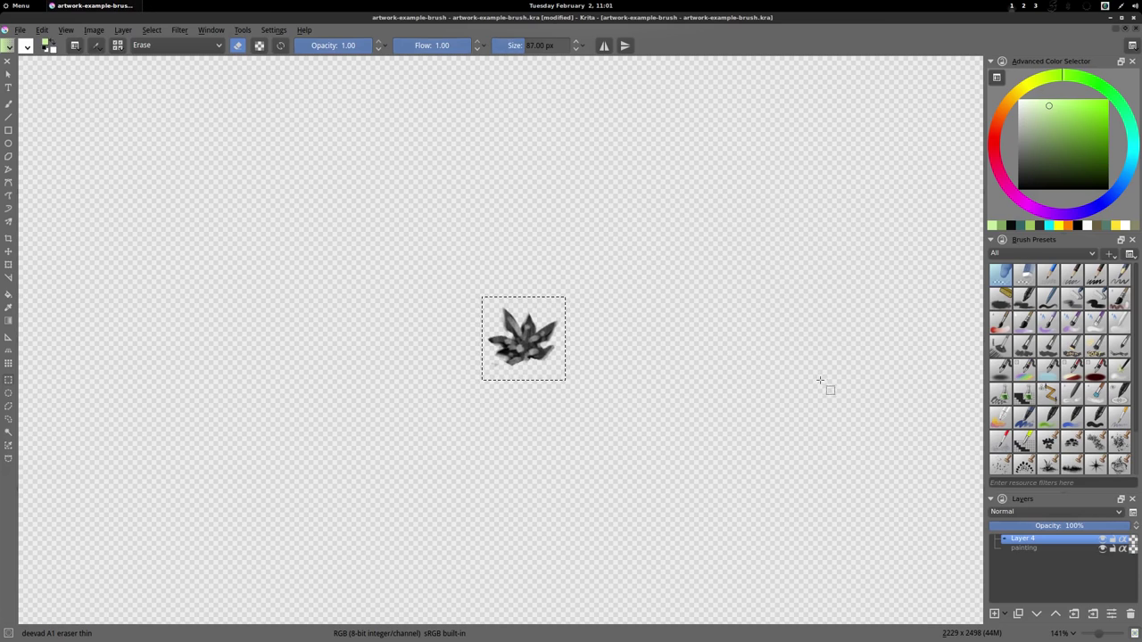
# Step: Deselect, delete the leaf sprig from Layer 4, and turn off Isolate Layer
pyautogui.click(10, 108)
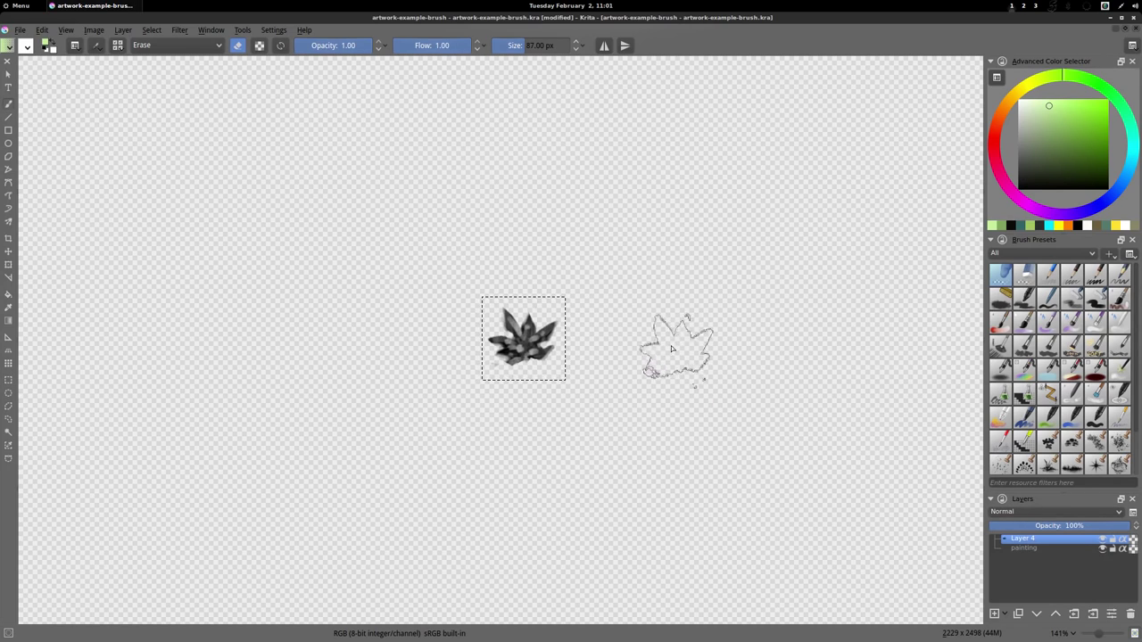
pyautogui.click(152, 29)
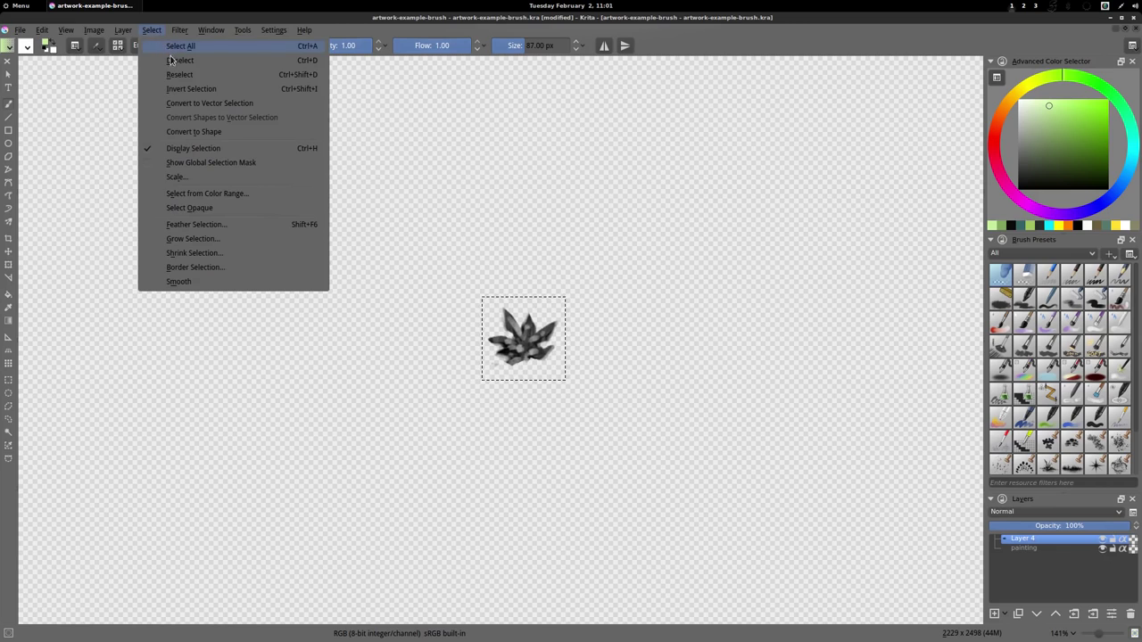
pyautogui.click(177, 60)
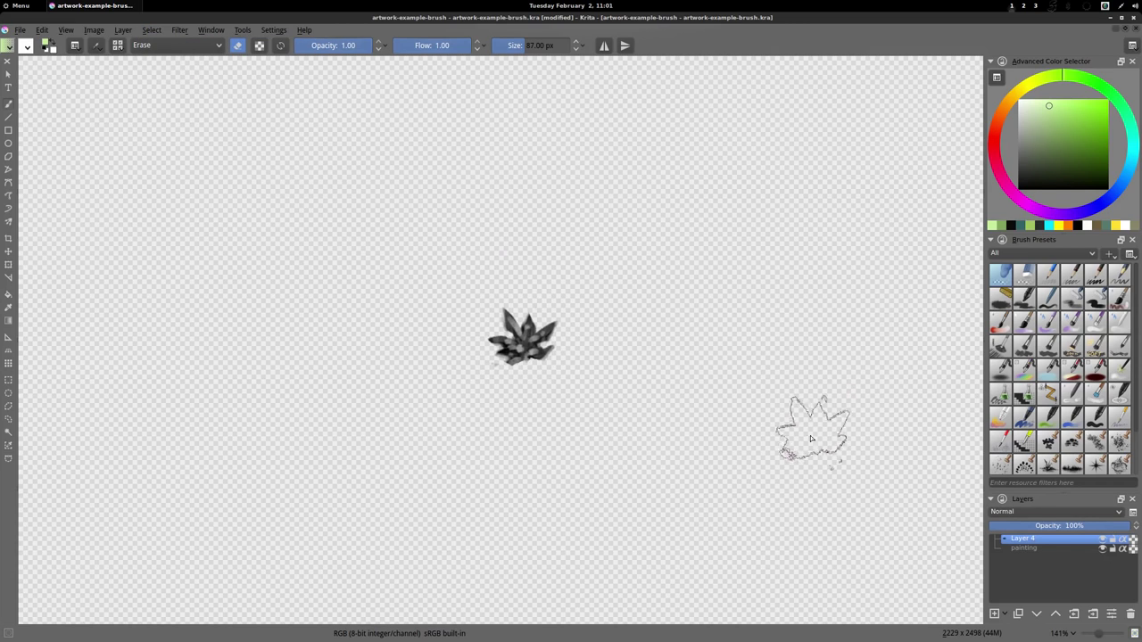
pyautogui.press('Delete')
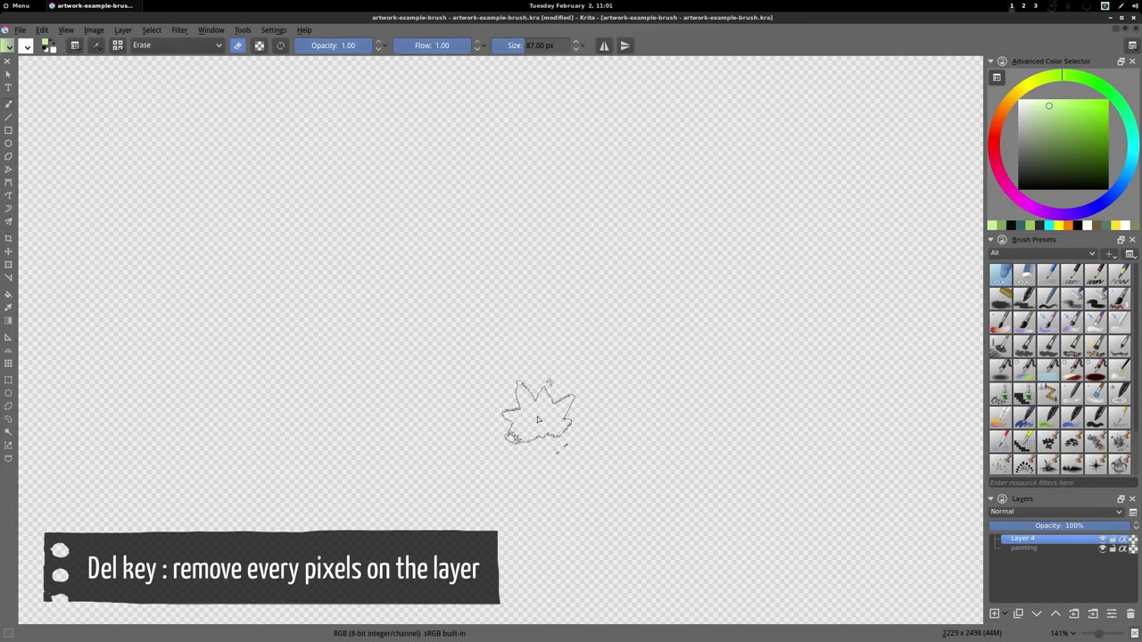
pyautogui.rightClick(1041, 540)
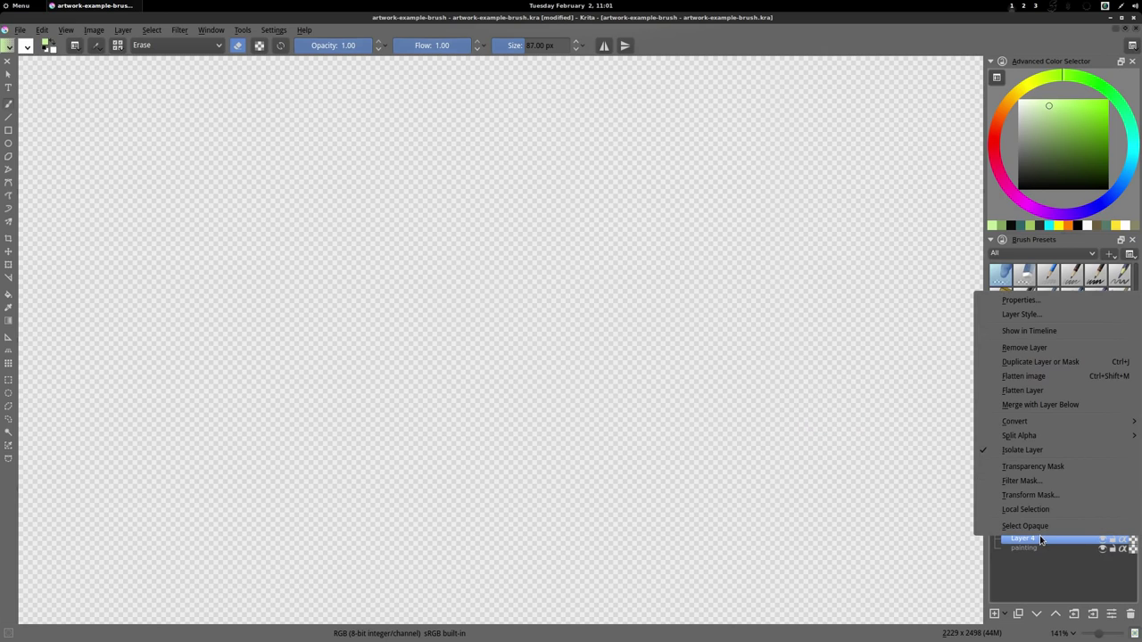
pyautogui.click(1019, 452)
# Step: Stamp bright green leaf clusters across the tree trunk and both ferns
pyautogui.scroll(-3, 556, 313)
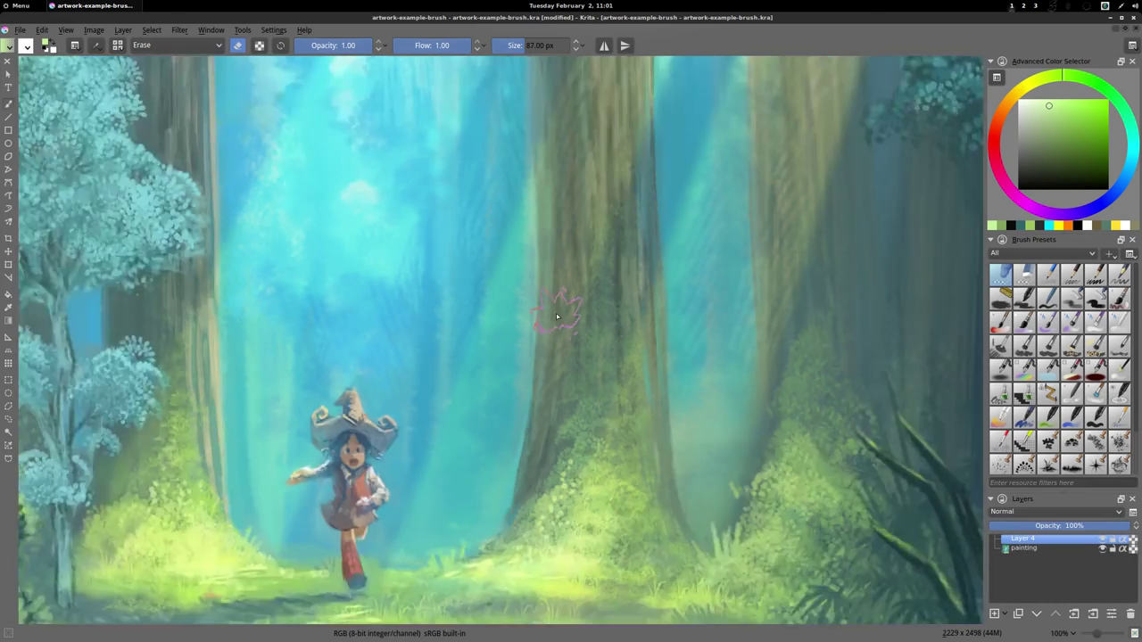
pyautogui.moveTo(556, 382); pyautogui.dragTo(723, 411)
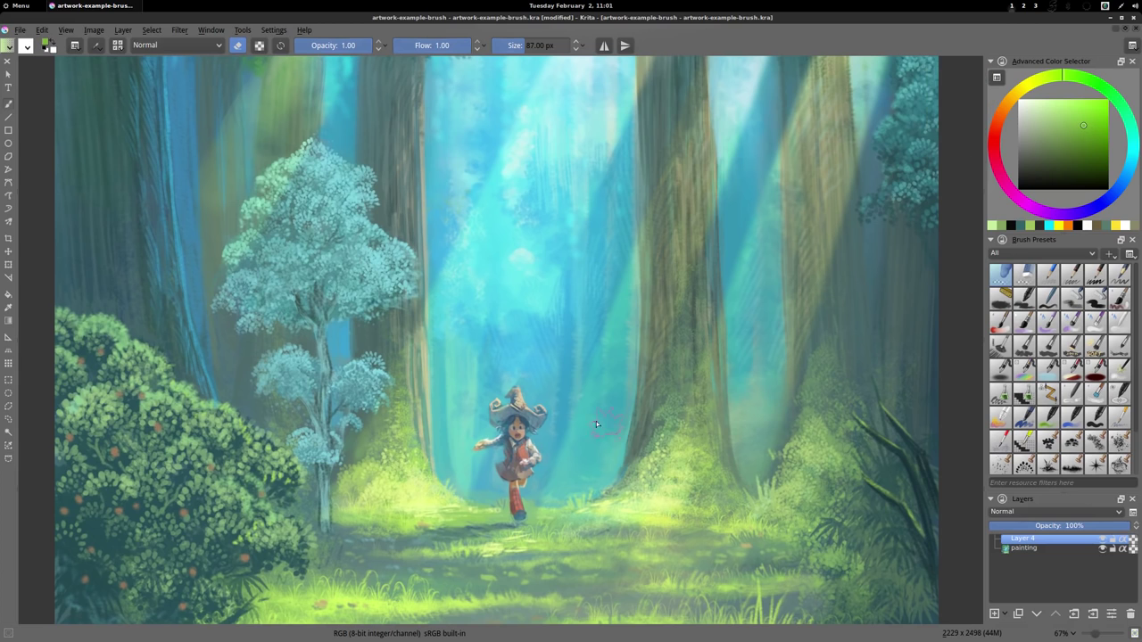
pyautogui.click(625, 419)
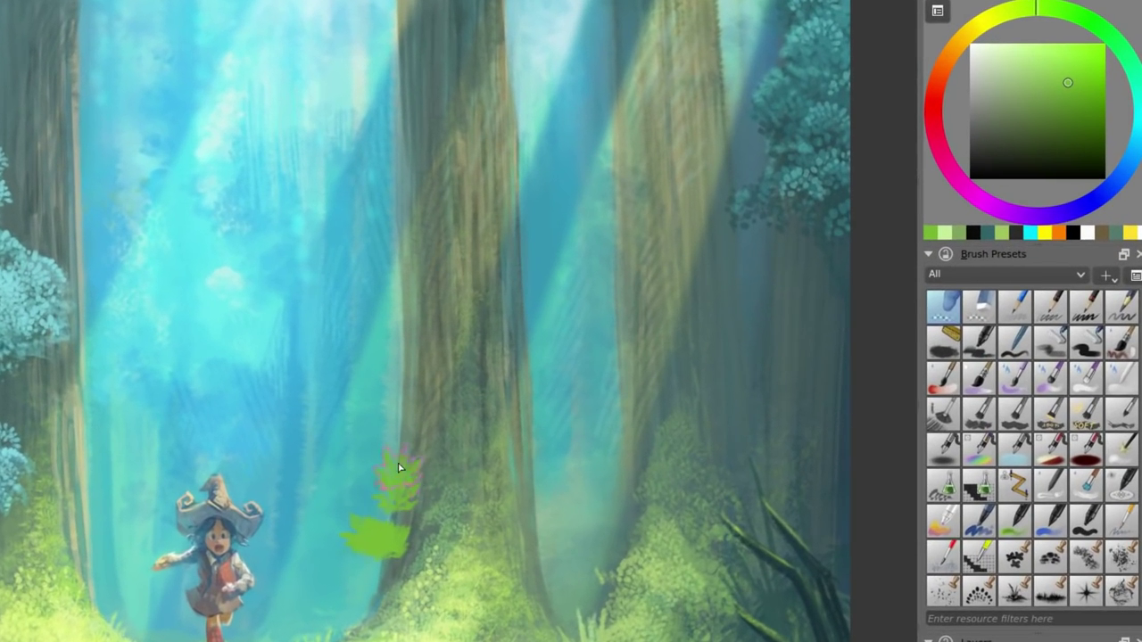
pyautogui.moveTo(400, 468)
pyautogui.mouseDown()
pyautogui.moveTo(476, 461)
pyautogui.moveTo(520, 503)
pyautogui.moveTo(550, 479)
pyautogui.moveTo(551, 394)
pyautogui.moveTo(416, 450)
pyautogui.moveTo(357, 454)
pyautogui.moveTo(379, 510)
pyautogui.mouseUp()
pyautogui.moveTo(1070, 83); pyautogui.dragTo(1050, 46)
pyautogui.moveTo(362, 459)
pyautogui.mouseDown()
pyautogui.moveTo(395, 433)
pyautogui.moveTo(401, 457)
pyautogui.moveTo(379, 491)
pyautogui.moveTo(393, 506)
pyautogui.moveTo(358, 541)
pyautogui.moveTo(411, 534)
pyautogui.mouseUp()
pyautogui.moveTo(551, 477)
pyautogui.mouseDown()
pyautogui.moveTo(546, 495)
pyautogui.moveTo(495, 446)
pyautogui.moveTo(567, 382)
pyautogui.mouseUp()
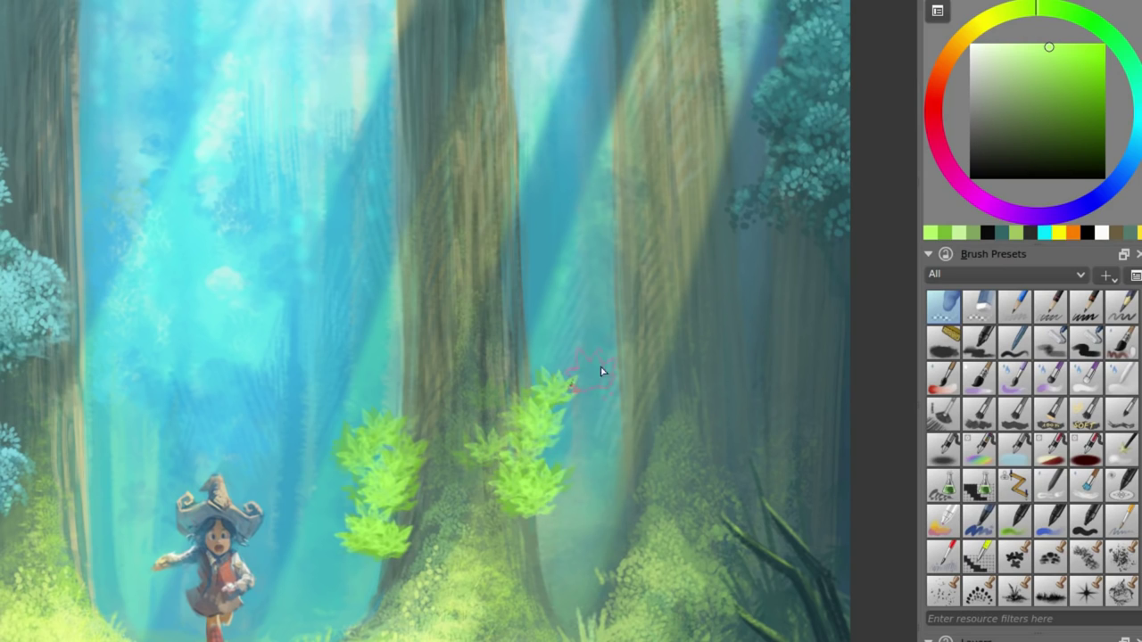
# Step: Add pale yellow-green leaves on the right fern and dark green leaves at its base
pyautogui.moveTo(1009, 60)
pyautogui.mouseDown()
pyautogui.moveTo(1022, 43)
pyautogui.moveTo(1004, 11)
pyautogui.mouseUp()
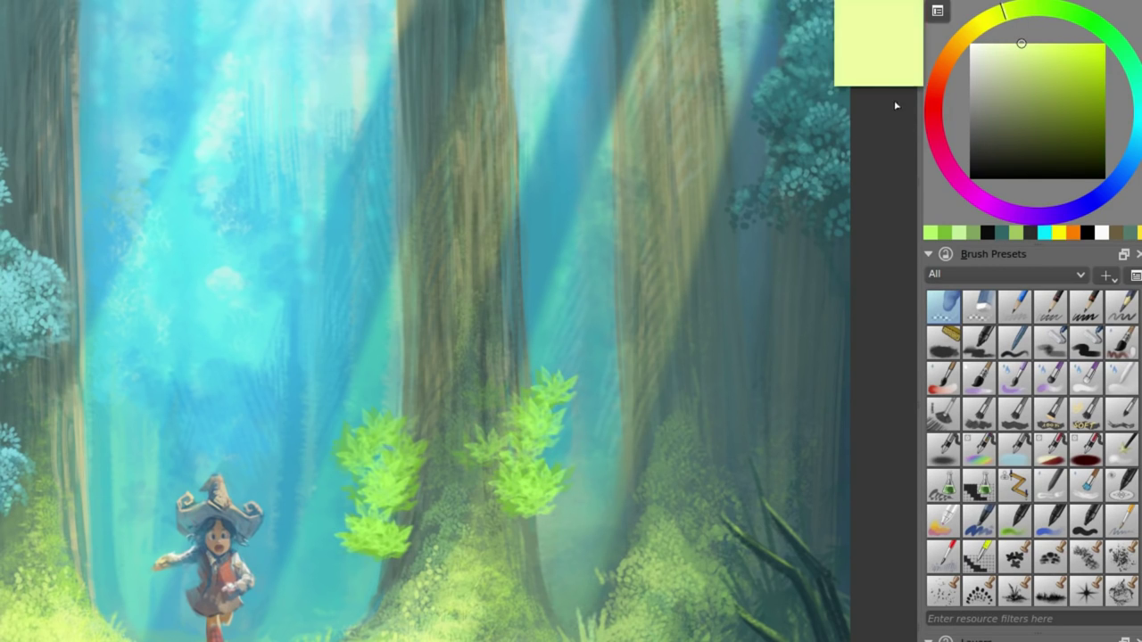
pyautogui.moveTo(489, 450)
pyautogui.mouseDown()
pyautogui.moveTo(519, 412)
pyautogui.moveTo(540, 432)
pyautogui.mouseUp()
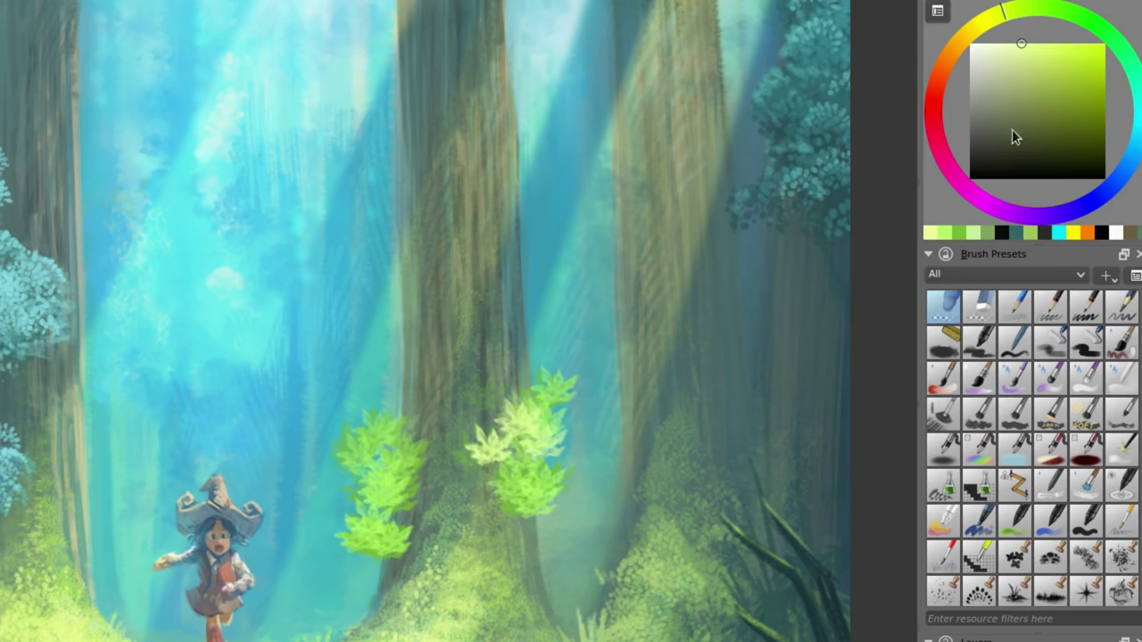
pyautogui.moveTo(1014, 135)
pyautogui.mouseDown()
pyautogui.moveTo(1097, 146)
pyautogui.moveTo(1003, 213)
pyautogui.mouseUp()
pyautogui.moveTo(705, 426)
pyautogui.mouseDown()
pyautogui.moveTo(733, 433)
pyautogui.moveTo(685, 406)
pyautogui.mouseUp()
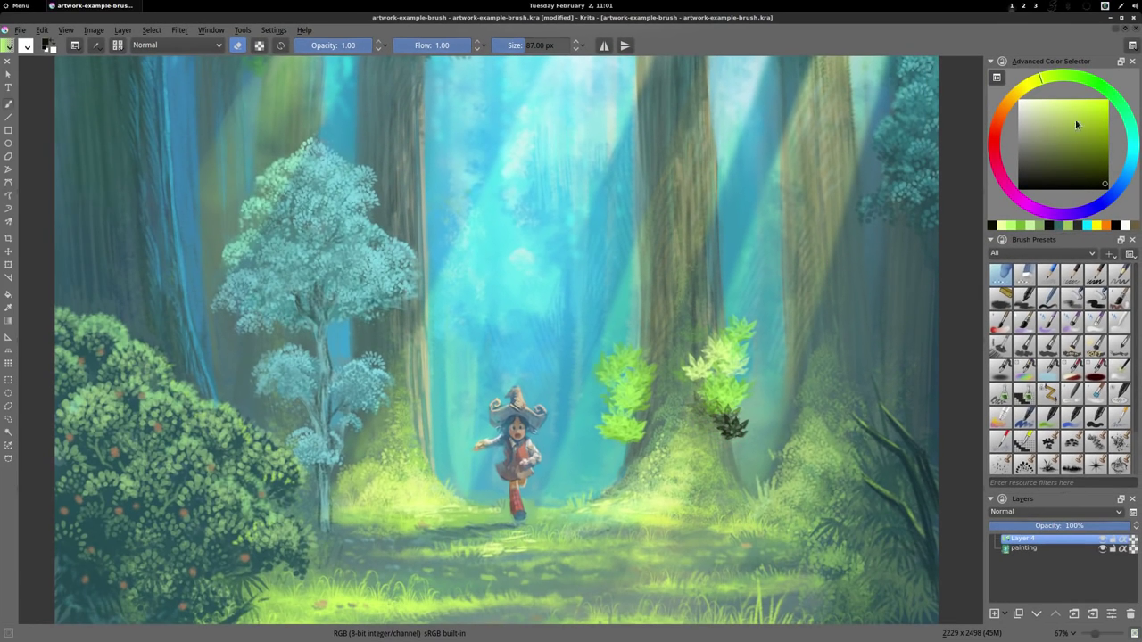
# Step: Stamp red spiky plants in the grass, undoing the stray stroke beside the girl
pyautogui.click(996, 132)
pyautogui.moveTo(1091, 133); pyautogui.dragTo(1104, 101)
pyautogui.moveTo(787, 491)
pyautogui.mouseDown()
pyautogui.moveTo(773, 492)
pyautogui.moveTo(783, 480)
pyautogui.moveTo(790, 498)
pyautogui.mouseUp()
pyautogui.moveTo(511, 512); pyautogui.dragTo(453, 492)
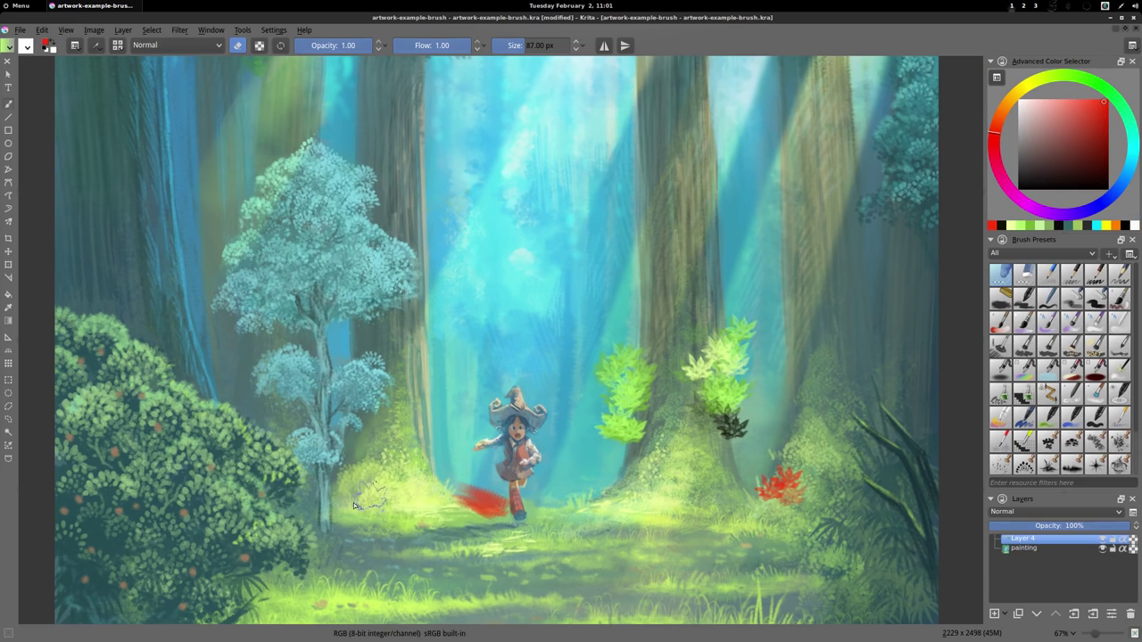
pyautogui.hotkey('ctrl', 'z')
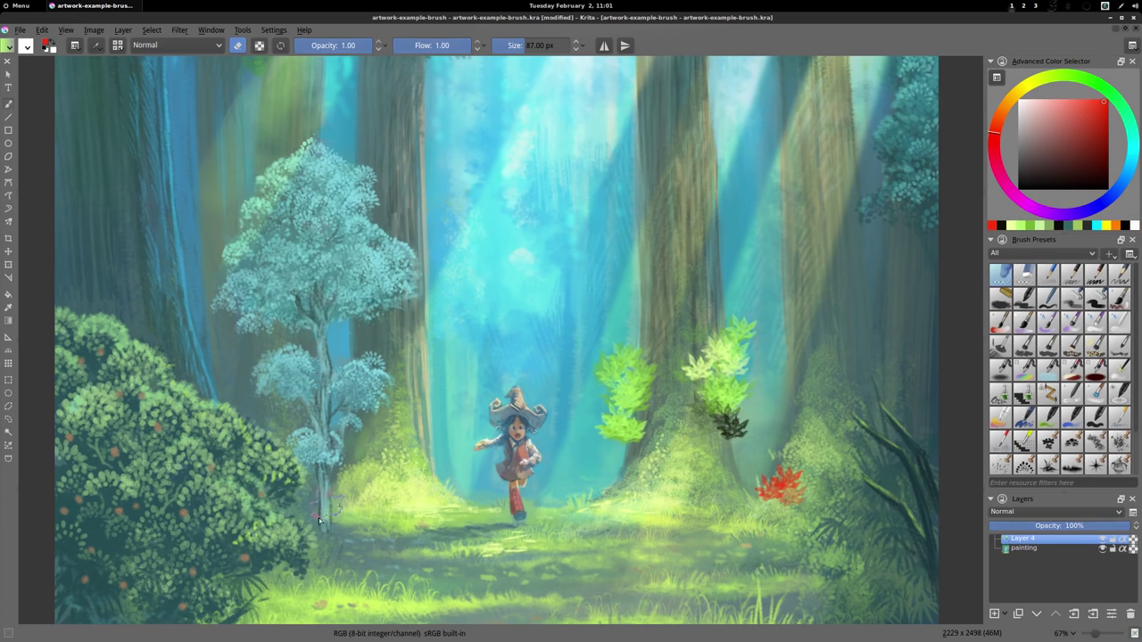
pyautogui.moveTo(375, 495)
pyautogui.mouseDown()
pyautogui.moveTo(397, 478)
pyautogui.moveTo(411, 478)
pyautogui.moveTo(406, 486)
pyautogui.mouseUp()
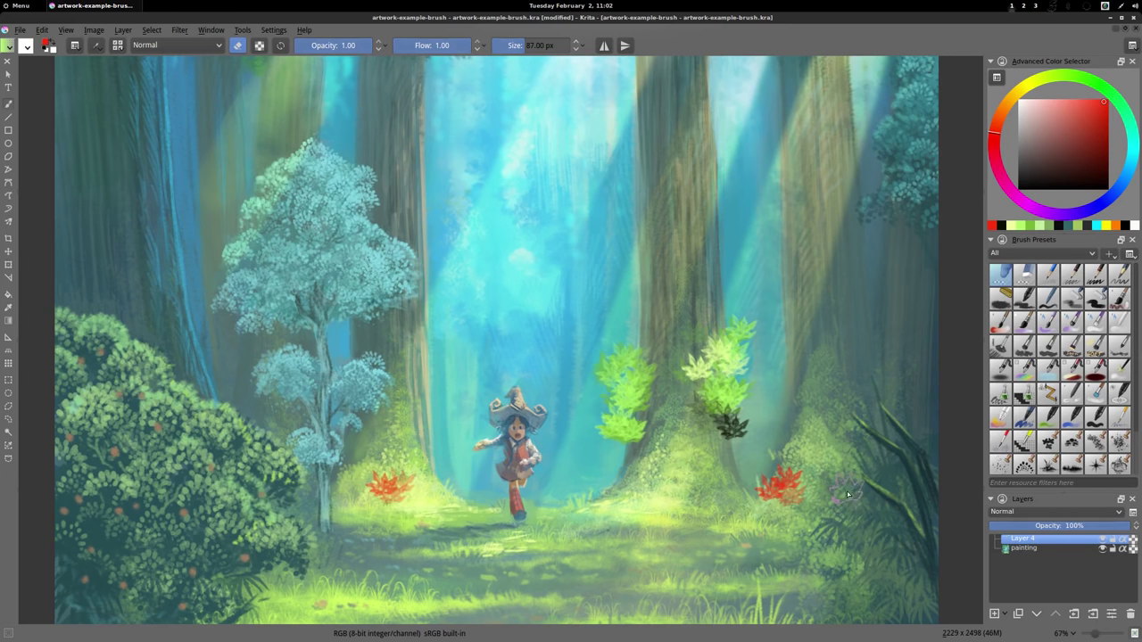
pyautogui.press('+')
pyautogui.press('+')
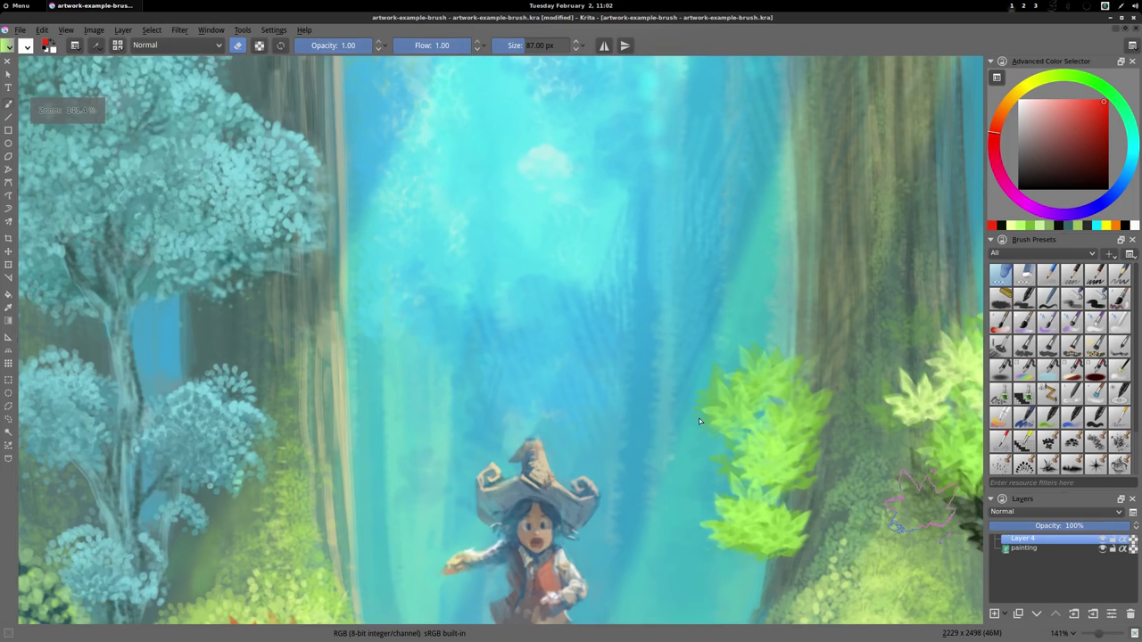
# Step: Set black, test the leaf tip on a cleared scratchpad, and save a renamed leaves demo preset
pyautogui.moveTo(1077, 178); pyautogui.dragTo(1108, 188)
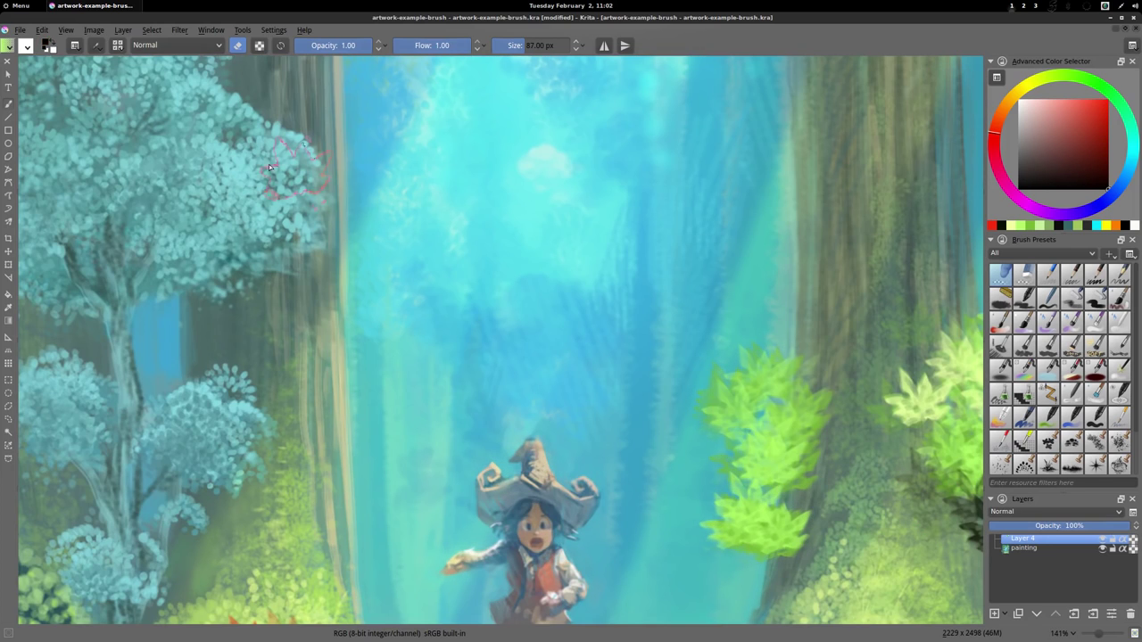
pyautogui.click(96, 47)
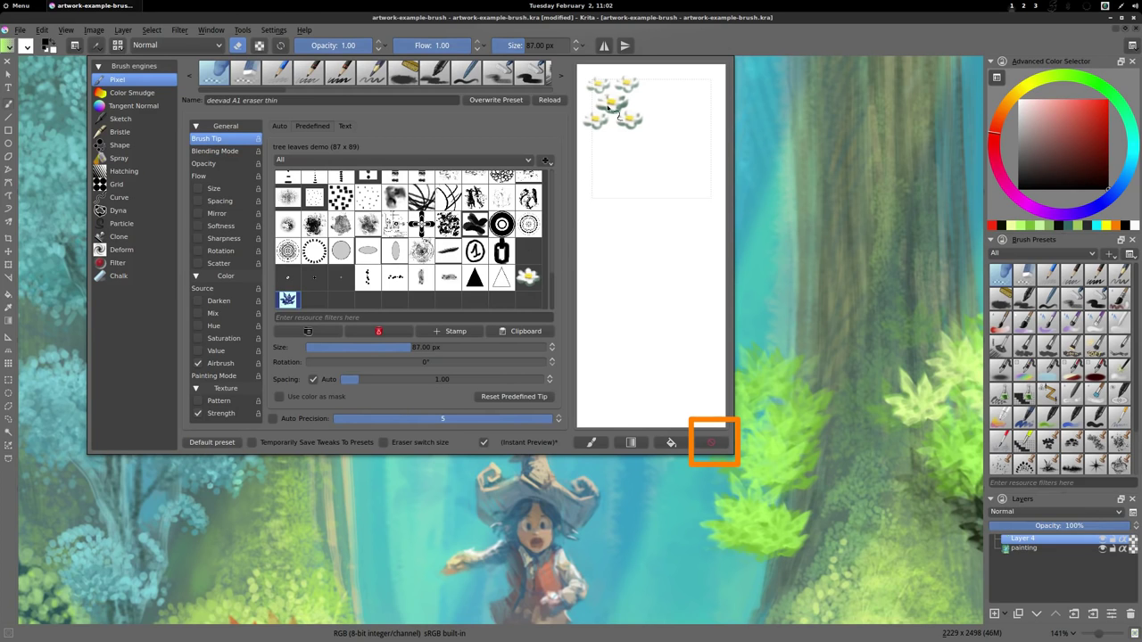
pyautogui.click(711, 443)
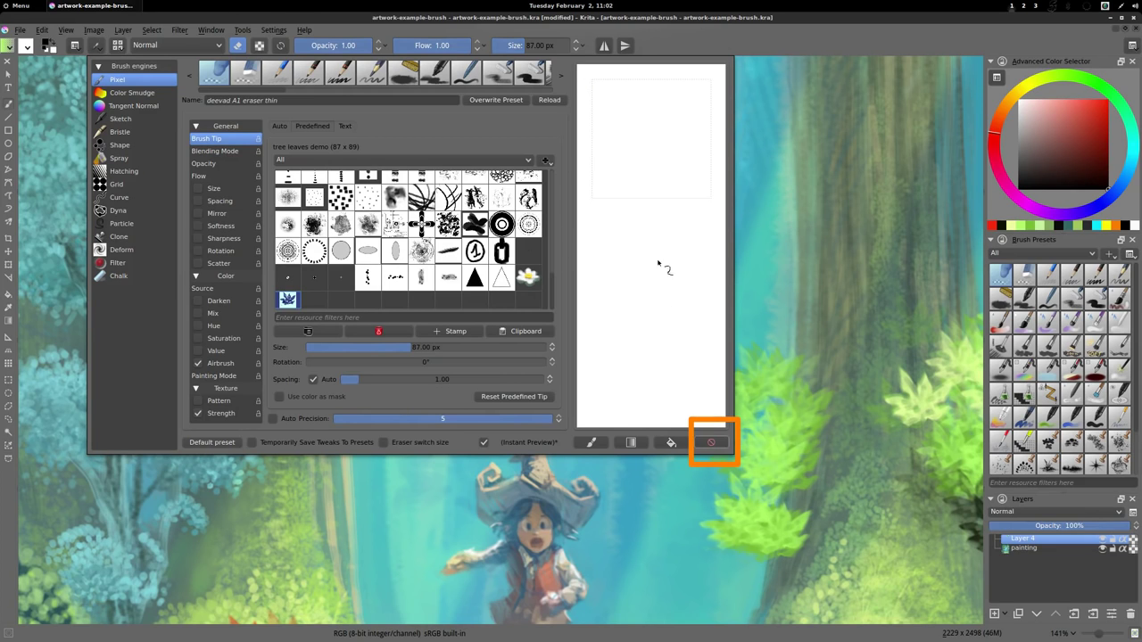
pyautogui.click(656, 148)
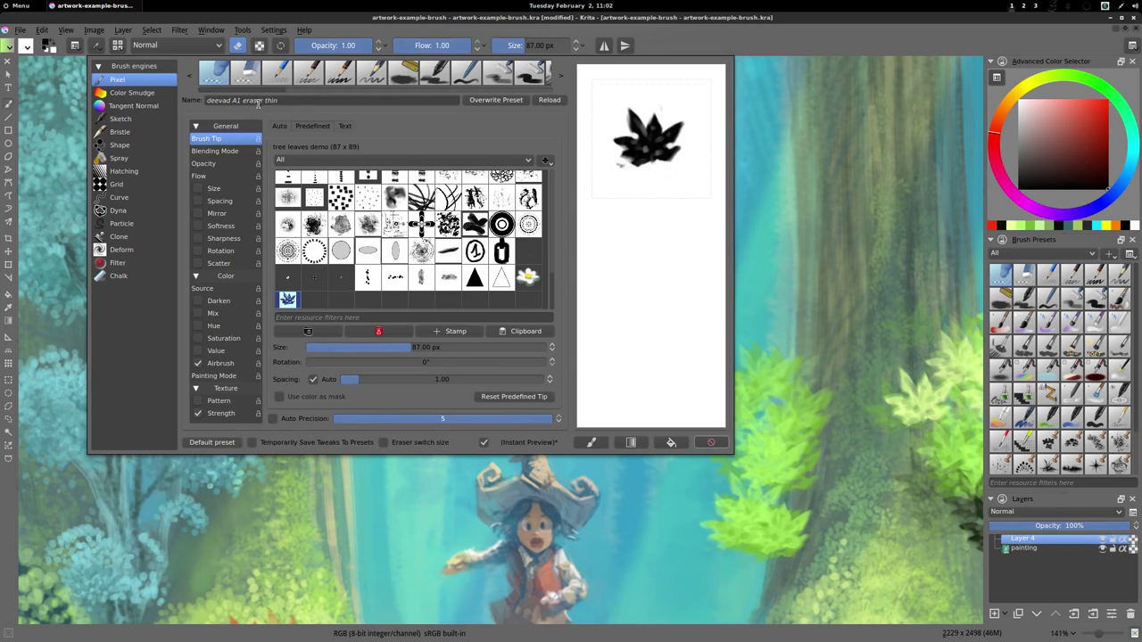
pyautogui.moveTo(232, 101); pyautogui.dragTo(308, 96)
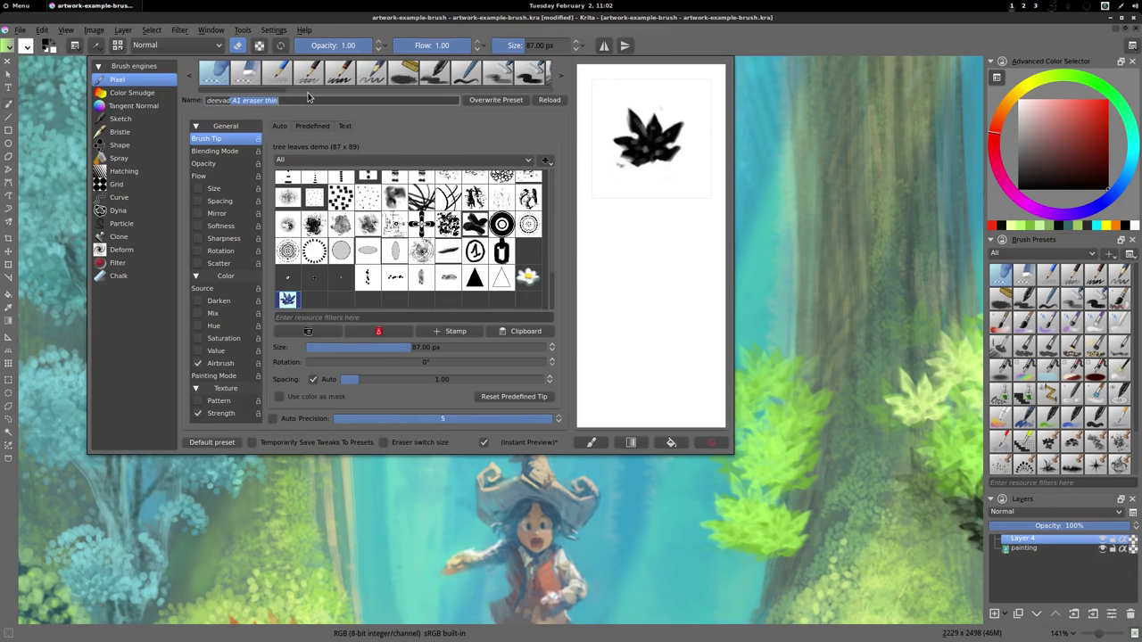
pyautogui.press('BackSpace')
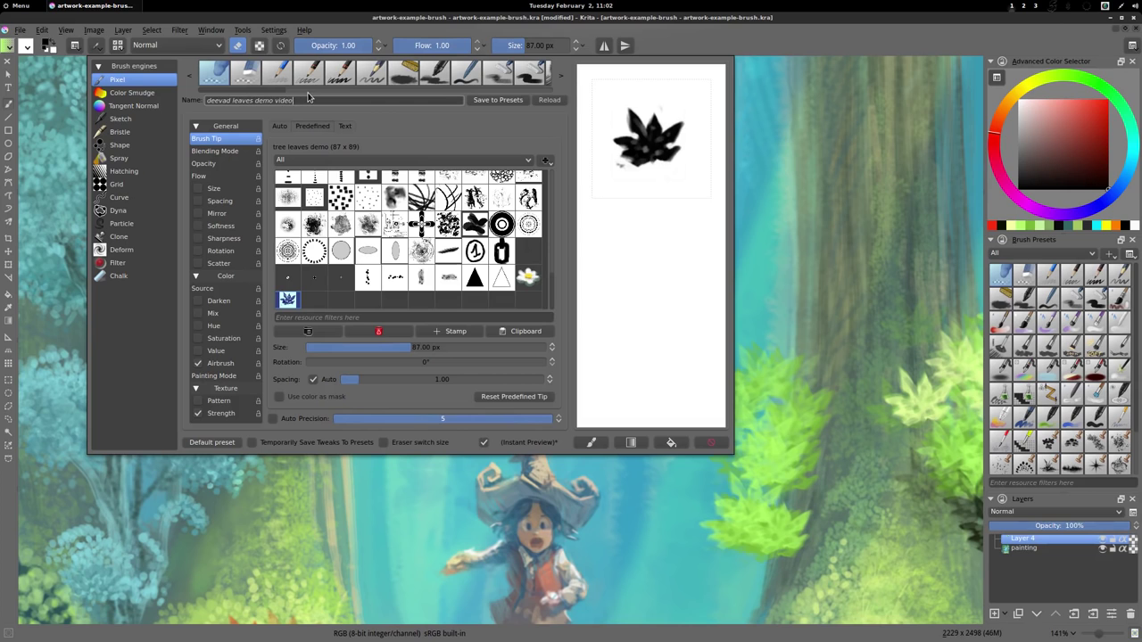
pyautogui.click(504, 104)
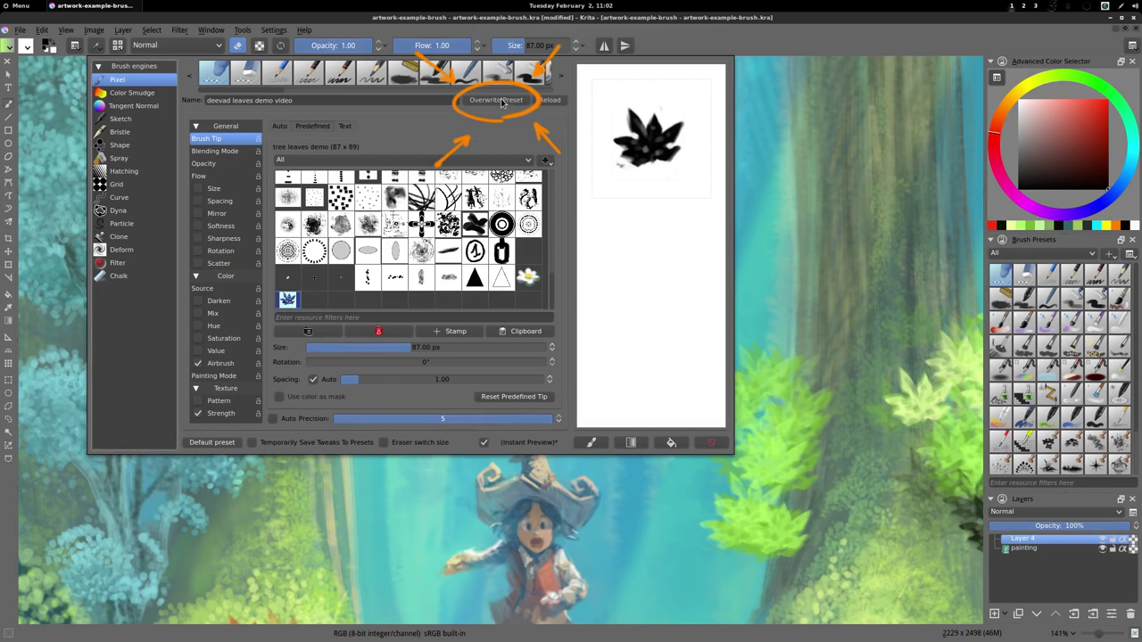
# Step: Pick the new leaves demo preset and stamp dark leaves beside the right-hand trunk
pyautogui.click(1050, 466)
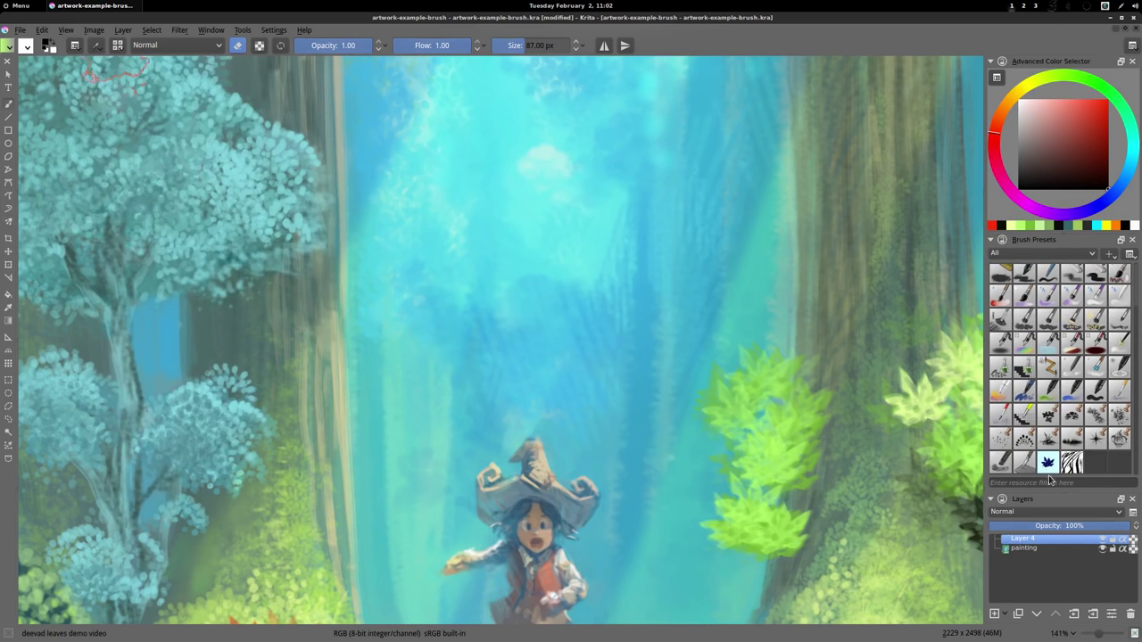
pyautogui.scroll(-3, 705, 264)
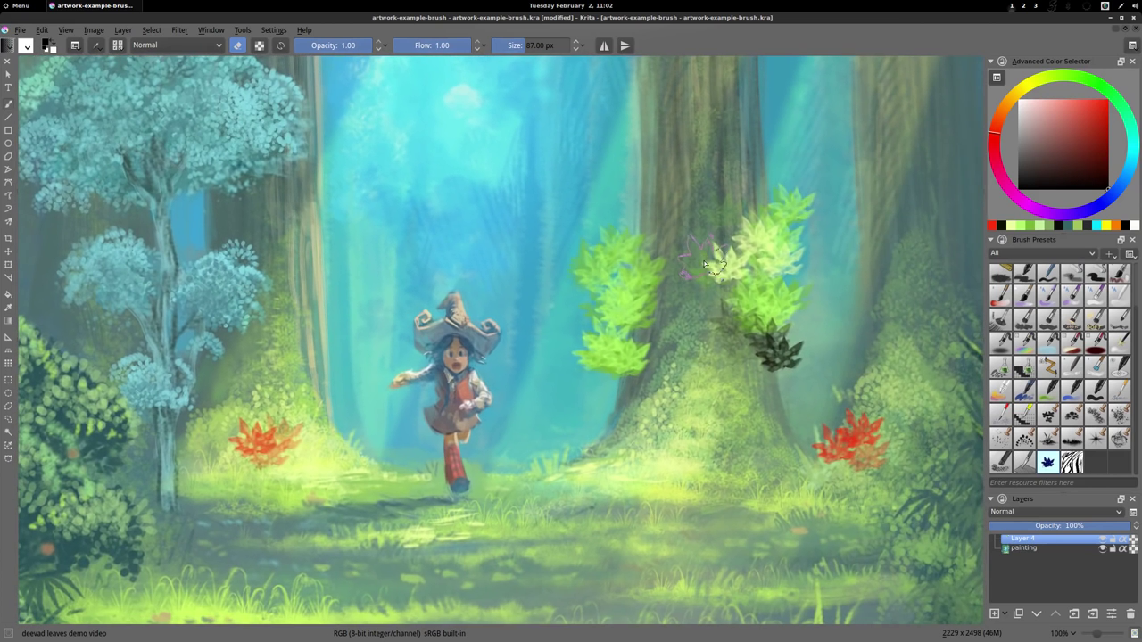
pyautogui.click(718, 263)
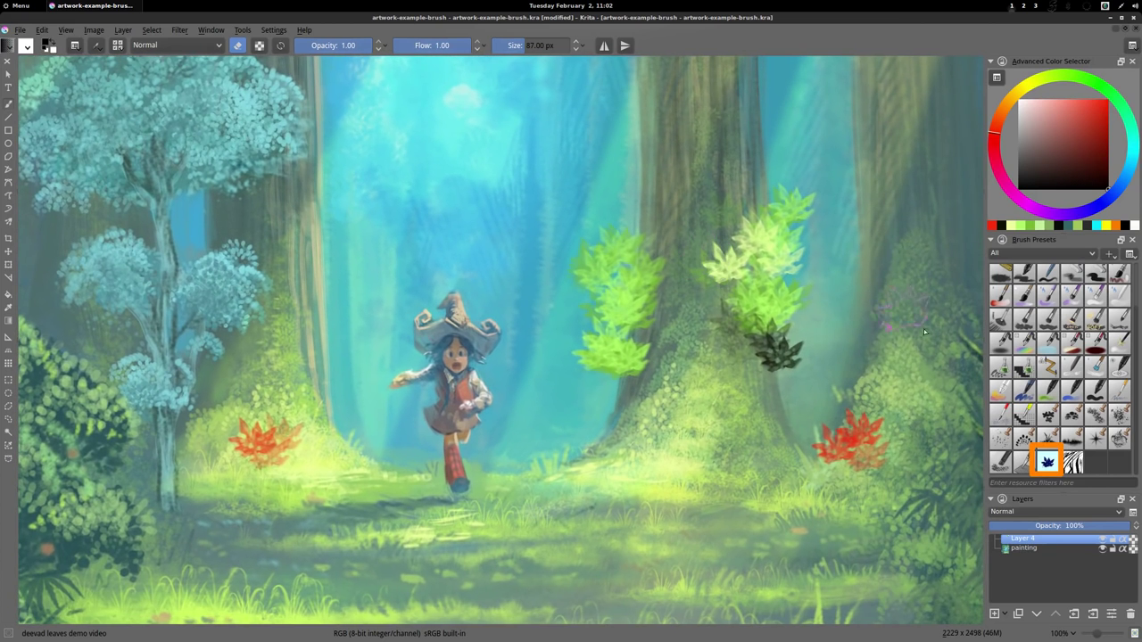
pyautogui.moveTo(879, 332)
pyautogui.mouseDown()
pyautogui.moveTo(890, 304)
pyautogui.moveTo(872, 281)
pyautogui.mouseUp()
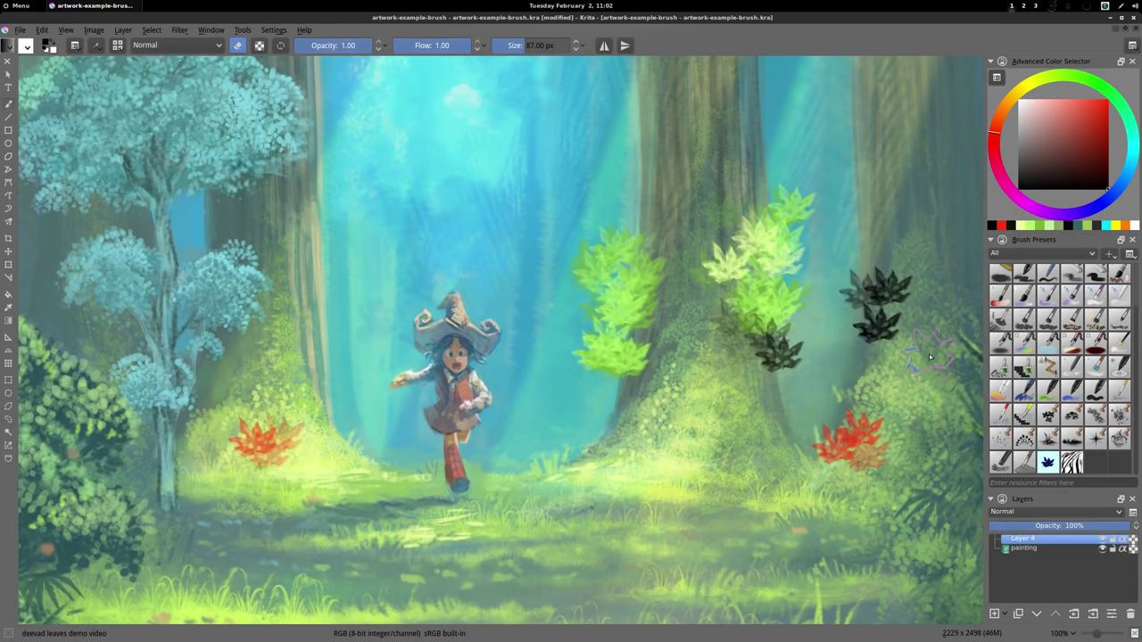